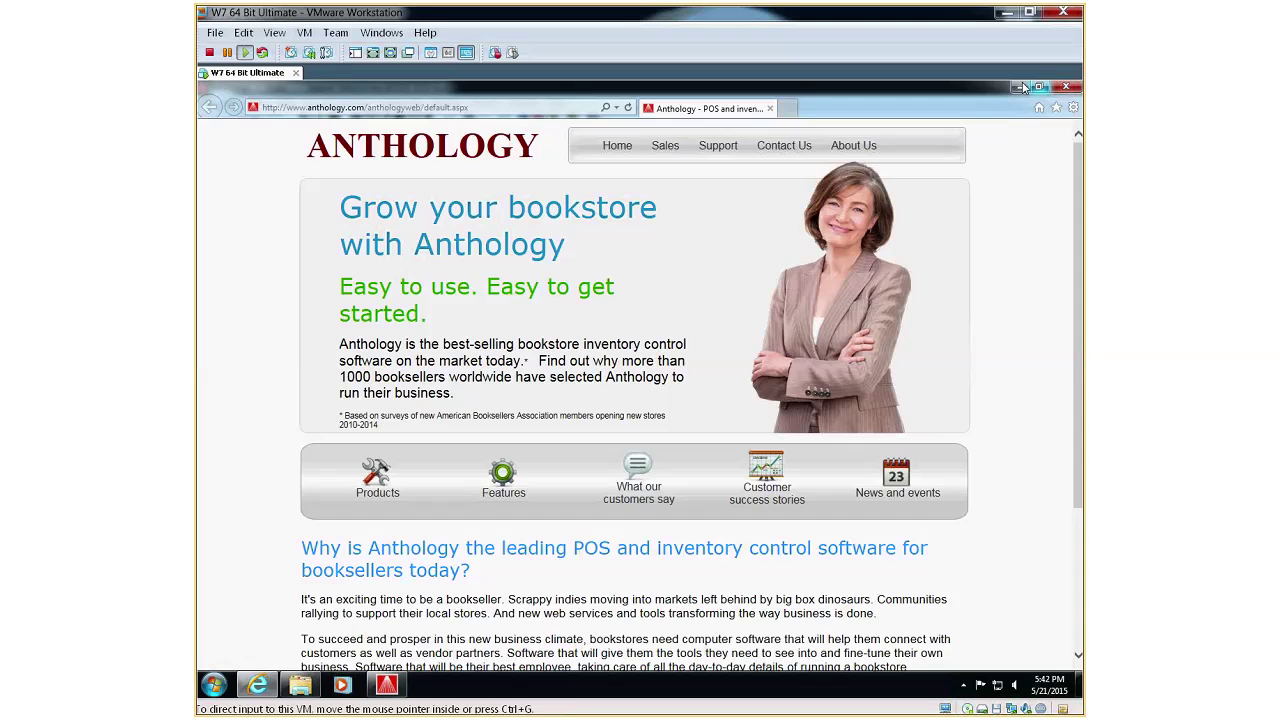
- Minimize the web browser to switch to Anthology and open the Vendors master file
{"action": "left_click", "coordinate": [1021, 87]}
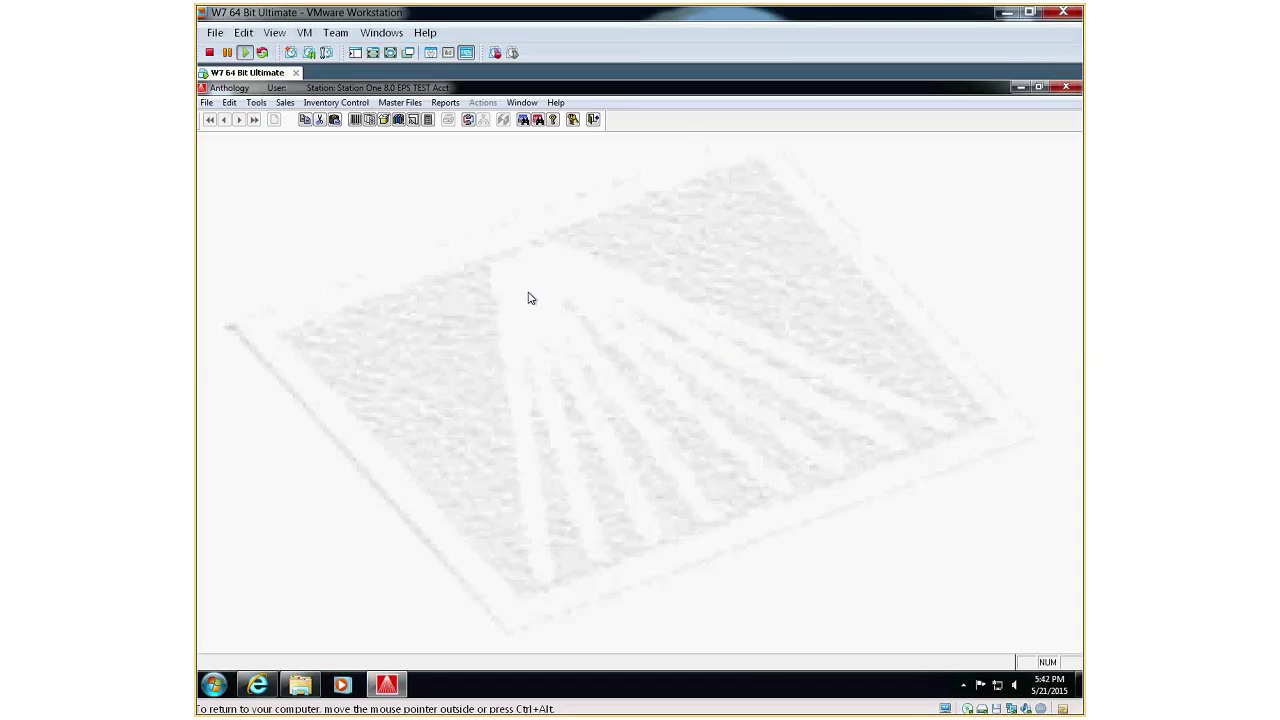
{"action": "left_click", "coordinate": [400, 104]}
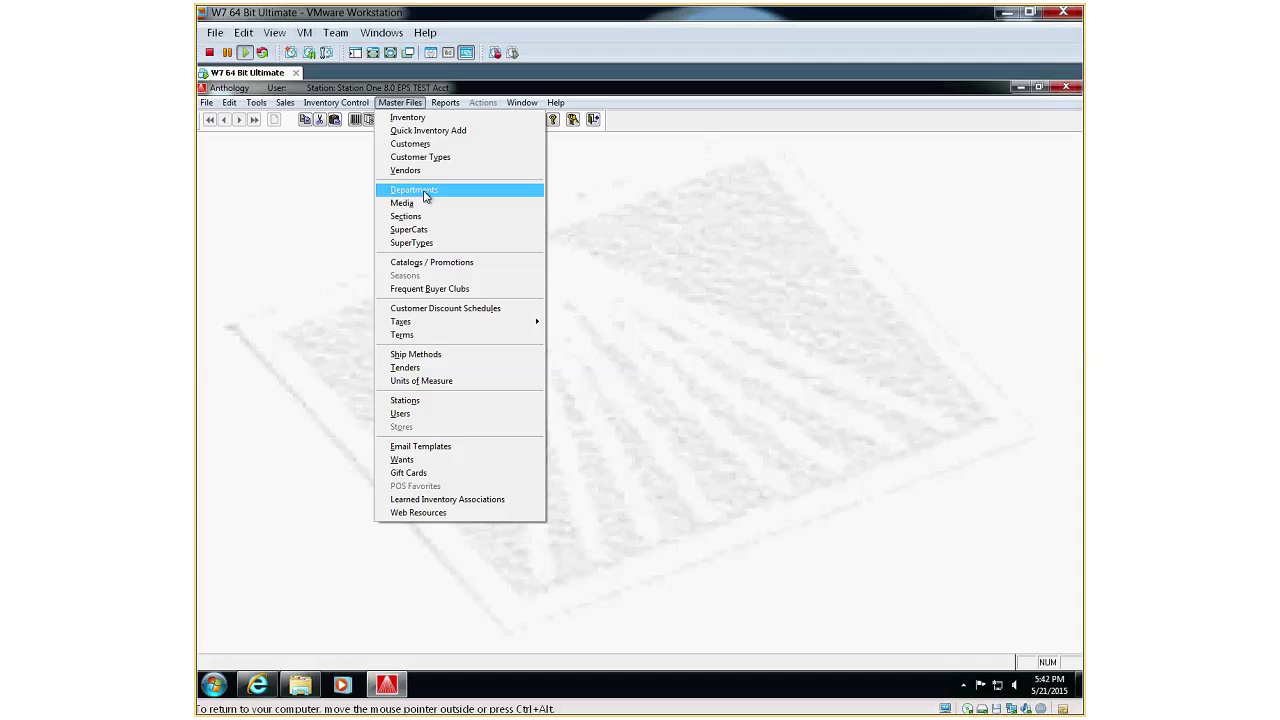
{"action": "left_click", "coordinate": [405, 170]}
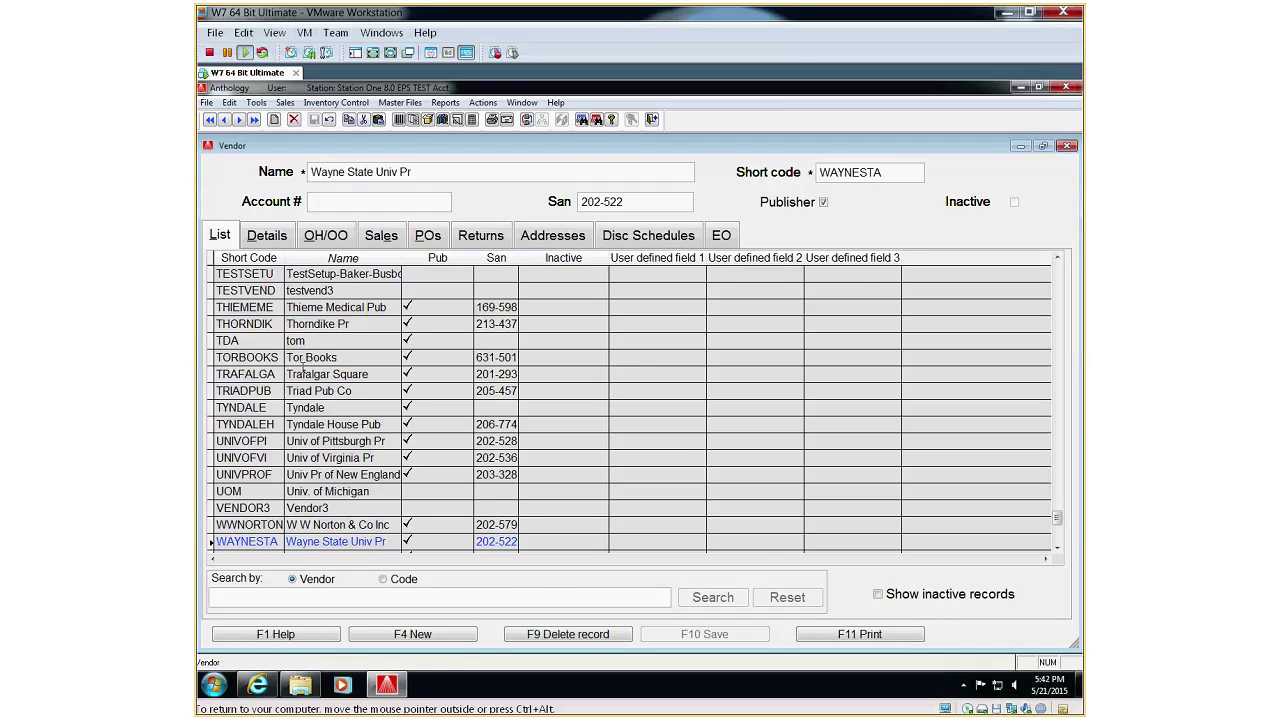
- Create and save a vendor record named New Vendor 4 with short code SV4
{"action": "key", "text": "F4"}
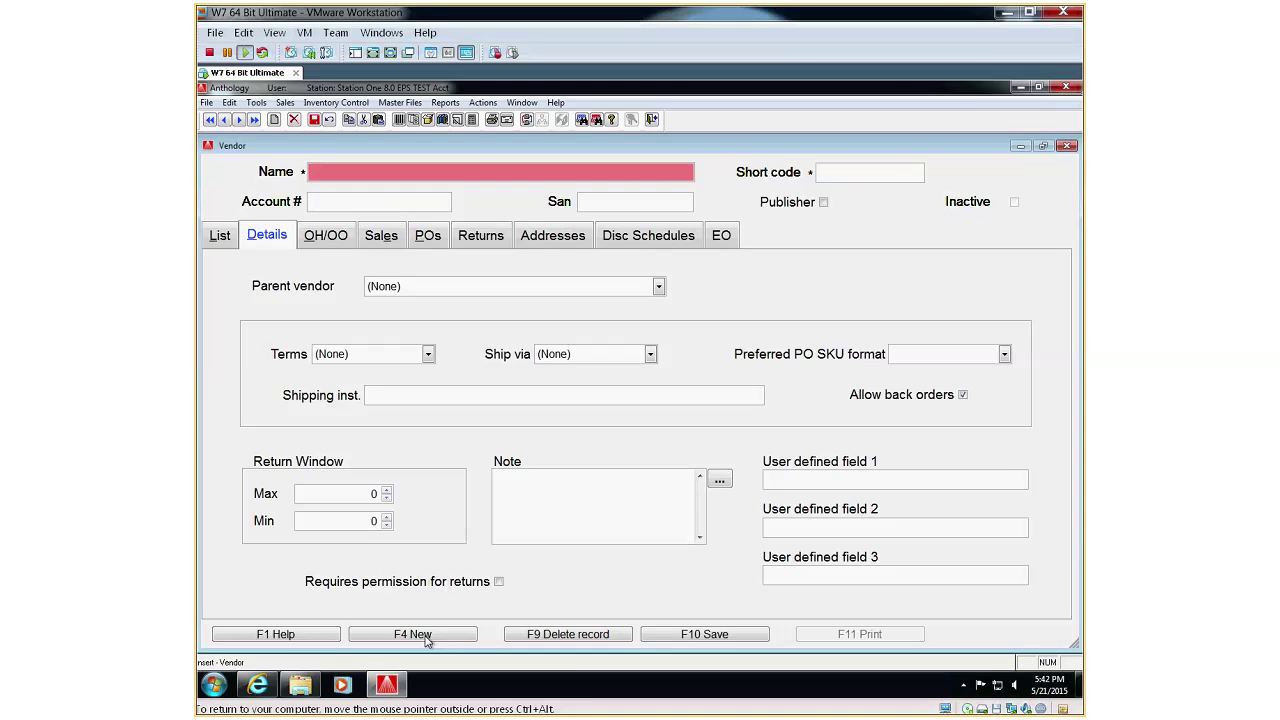
{"action": "type", "text": "New Vendor 4"}
{"action": "key", "text": "Tab"}
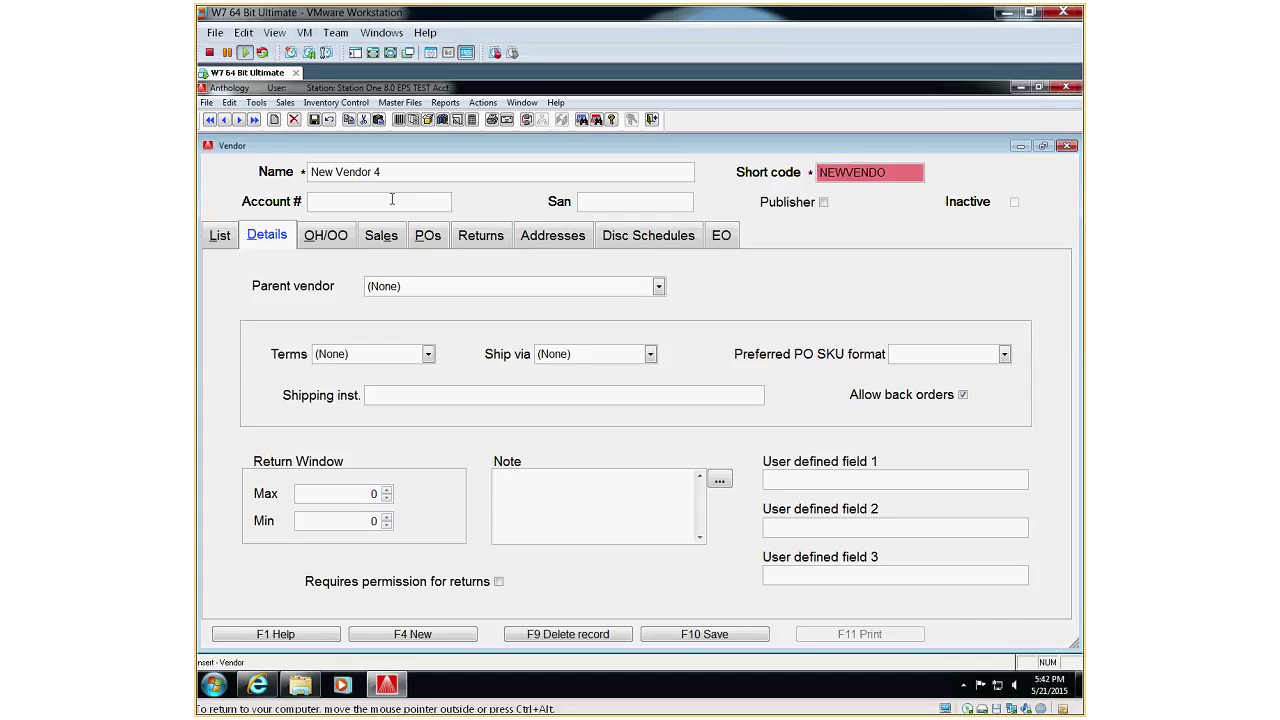
{"action": "key", "text": "Tab"}
{"action": "type", "text": "SV4"}
{"action": "left_click", "coordinate": [392, 199]}
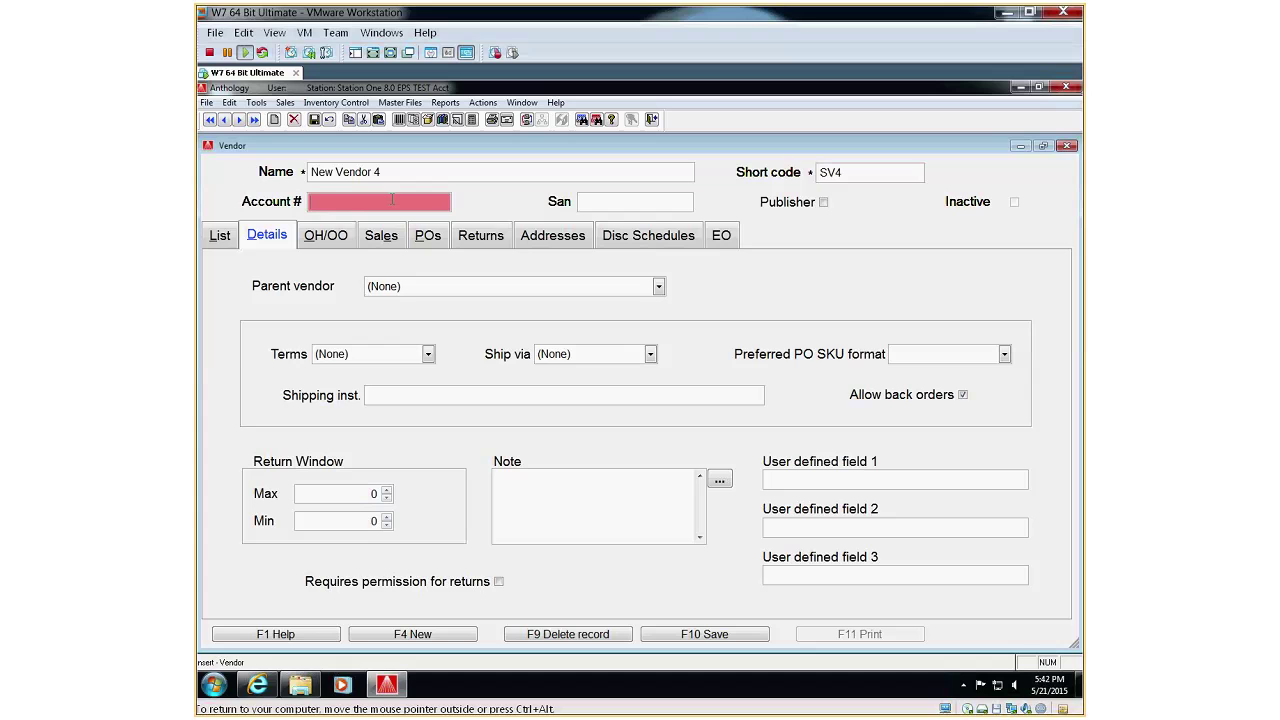
{"action": "key", "text": "F10"}
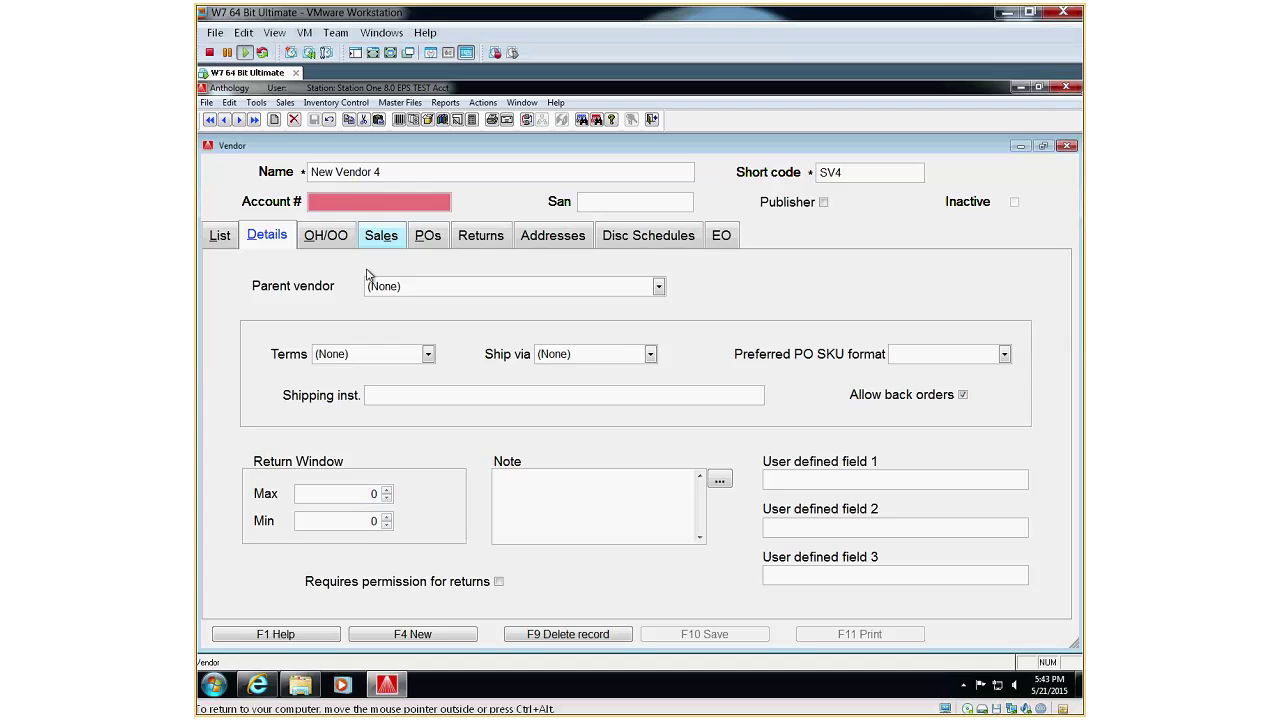
- Look over the new vendor's address details, including the billing street and the billing and order email fields
{"action": "left_click", "coordinate": [553, 236]}
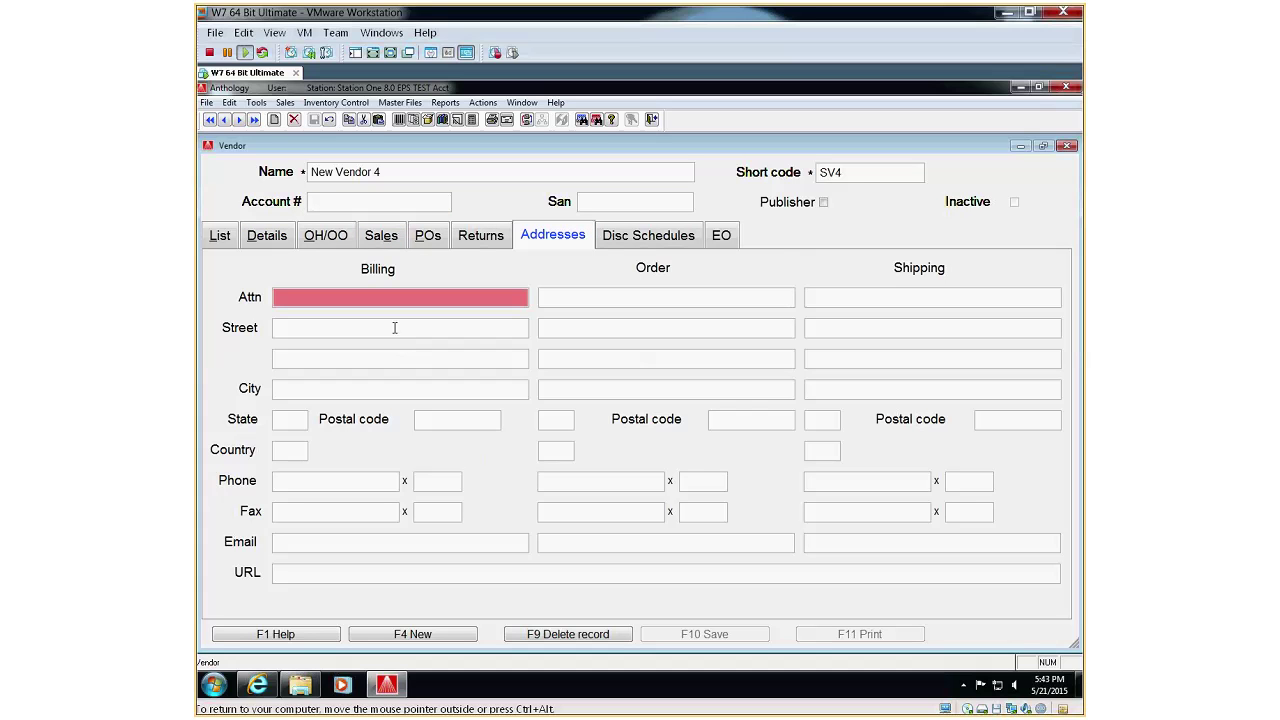
{"action": "left_click", "coordinate": [395, 328]}
{"action": "key", "text": "Tab"}
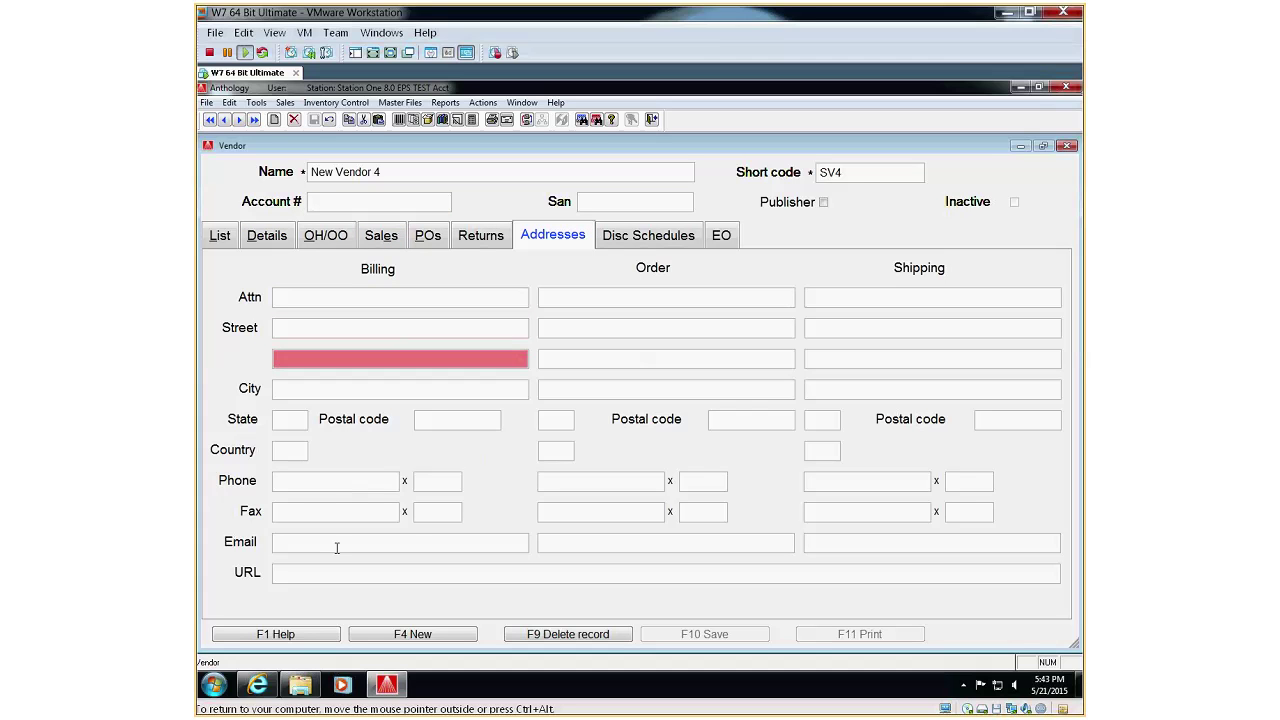
{"action": "left_click", "coordinate": [337, 543]}
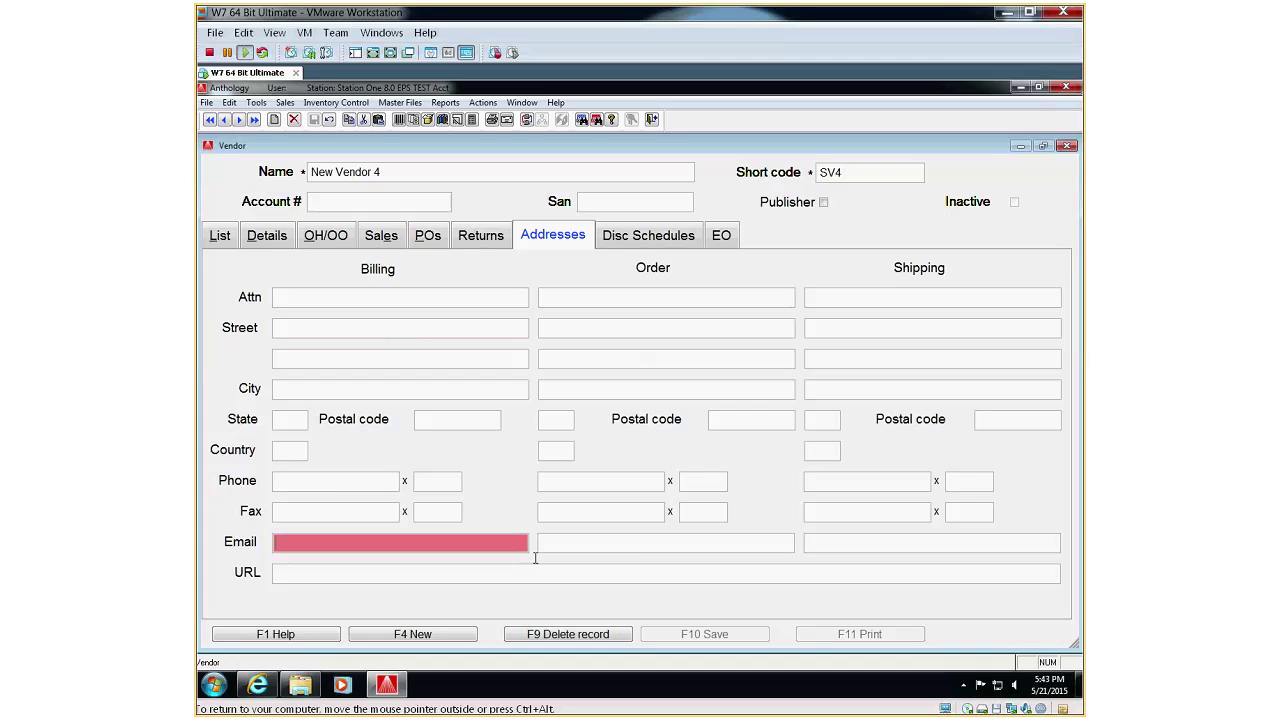
{"action": "left_click", "coordinate": [631, 545]}
- Add a line to New Vendor 4's trade discount schedule giving 40 percent at $100
{"action": "left_click", "coordinate": [657, 244]}
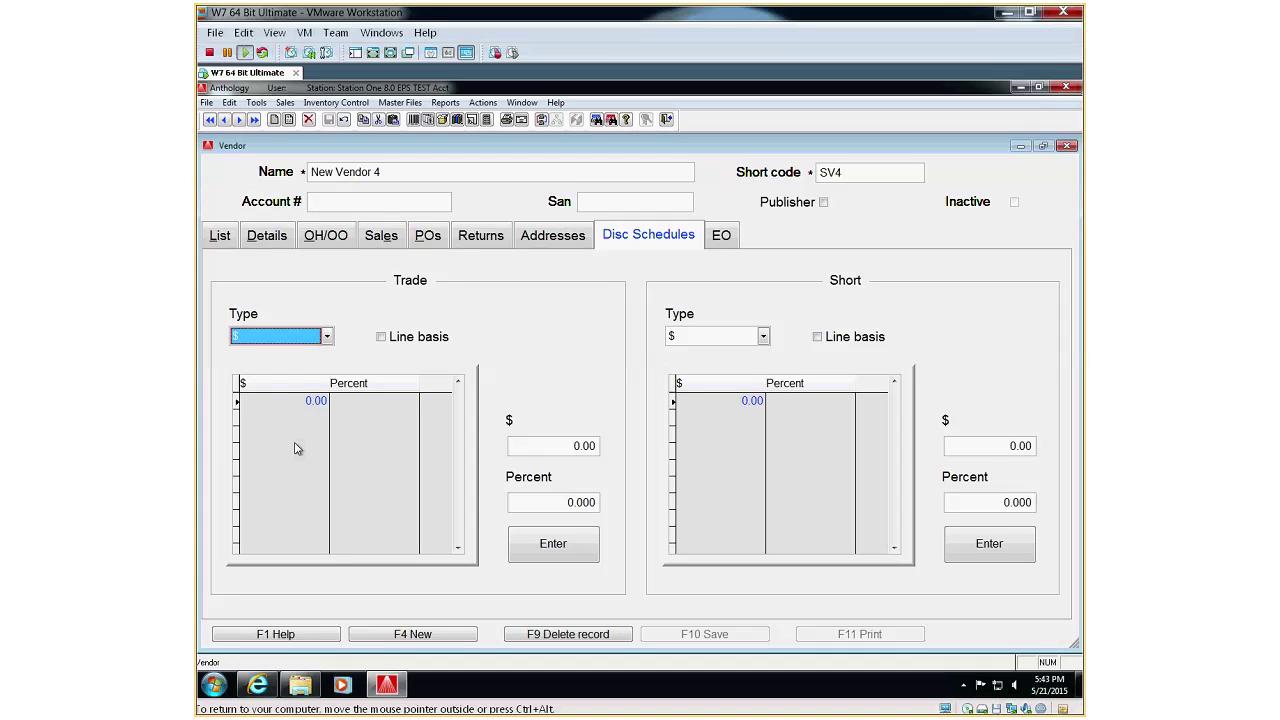
{"action": "right_click", "coordinate": [295, 449]}
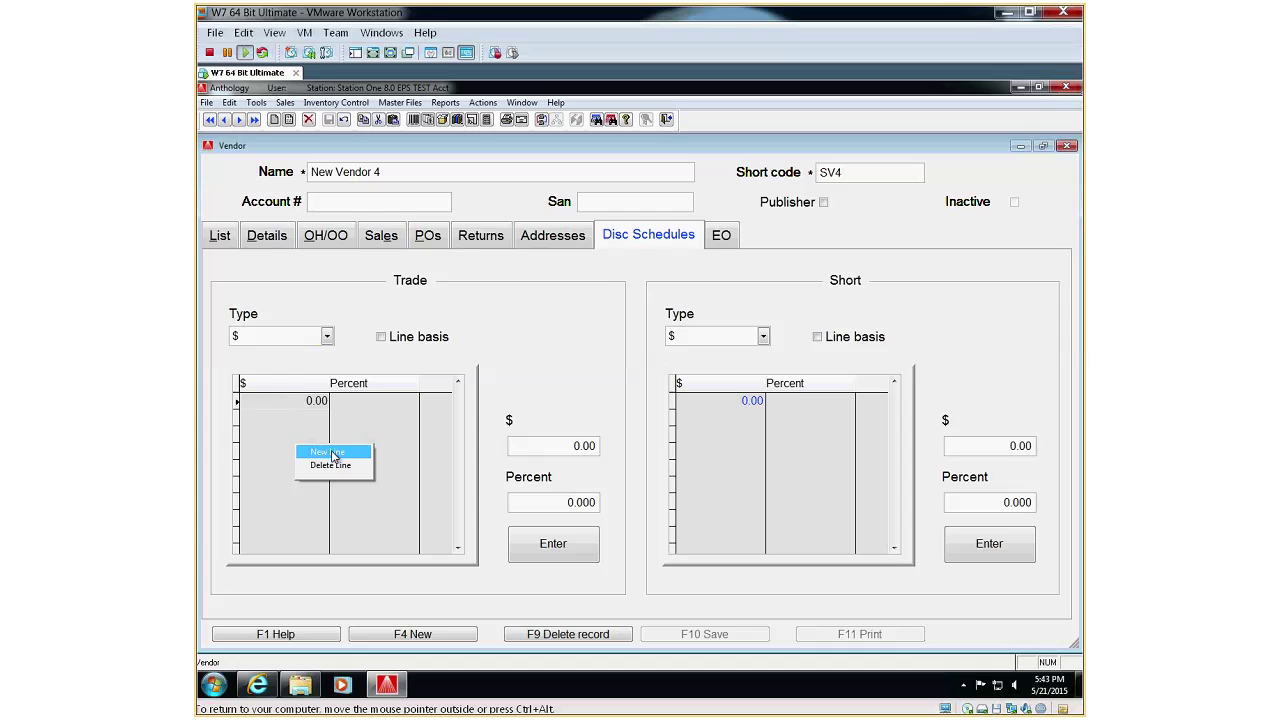
{"action": "left_click", "coordinate": [330, 452]}
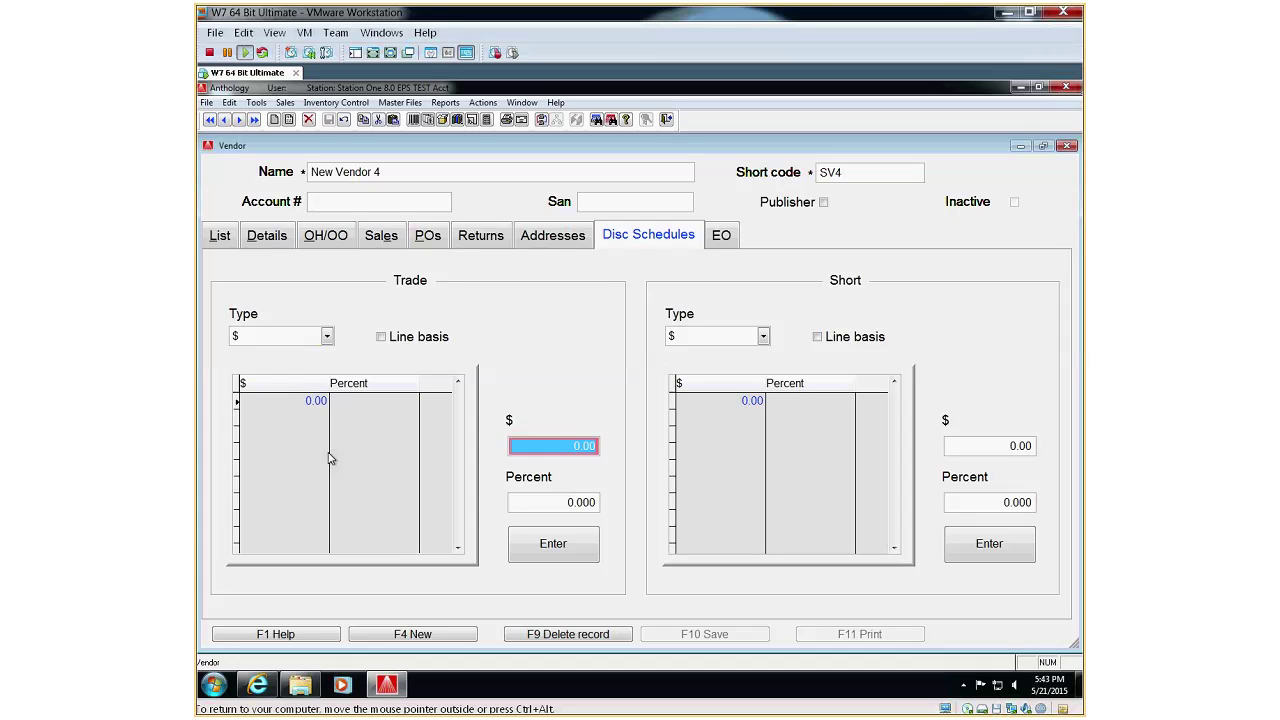
{"action": "type", "text": "100"}
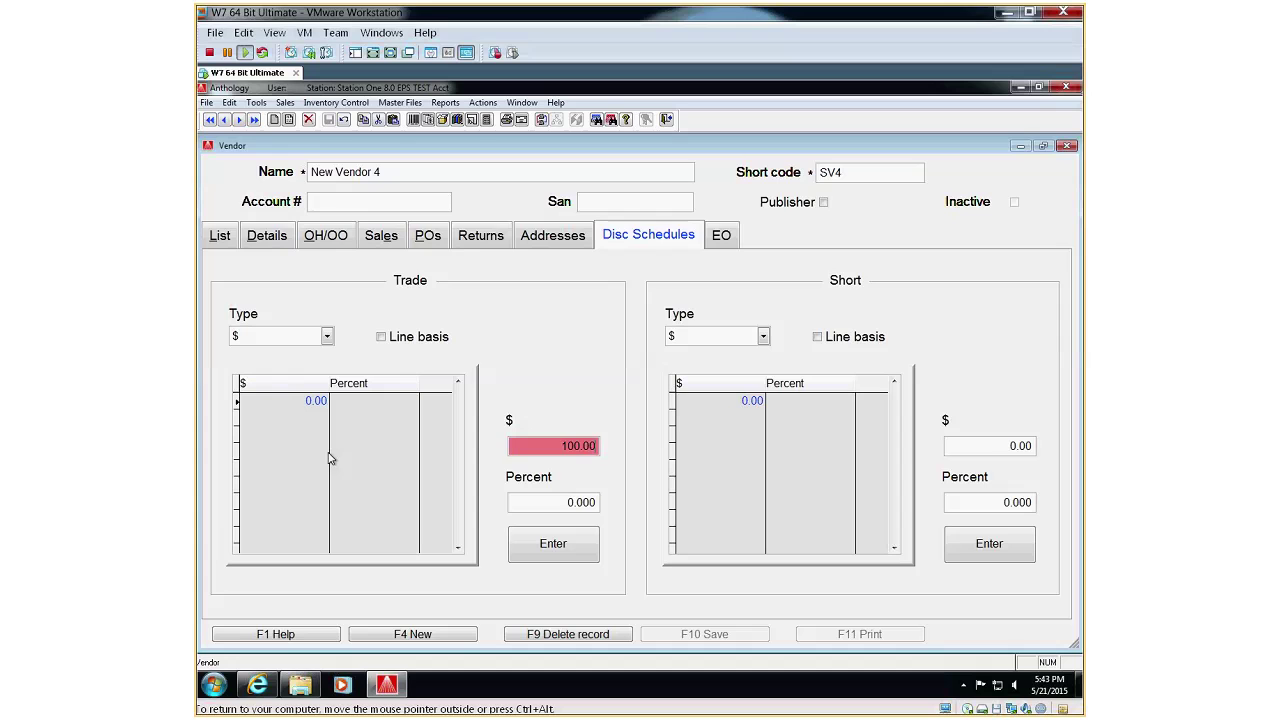
{"action": "key", "text": "Tab"}
{"action": "type", "text": "40"}
{"action": "key", "text": "Tab"}
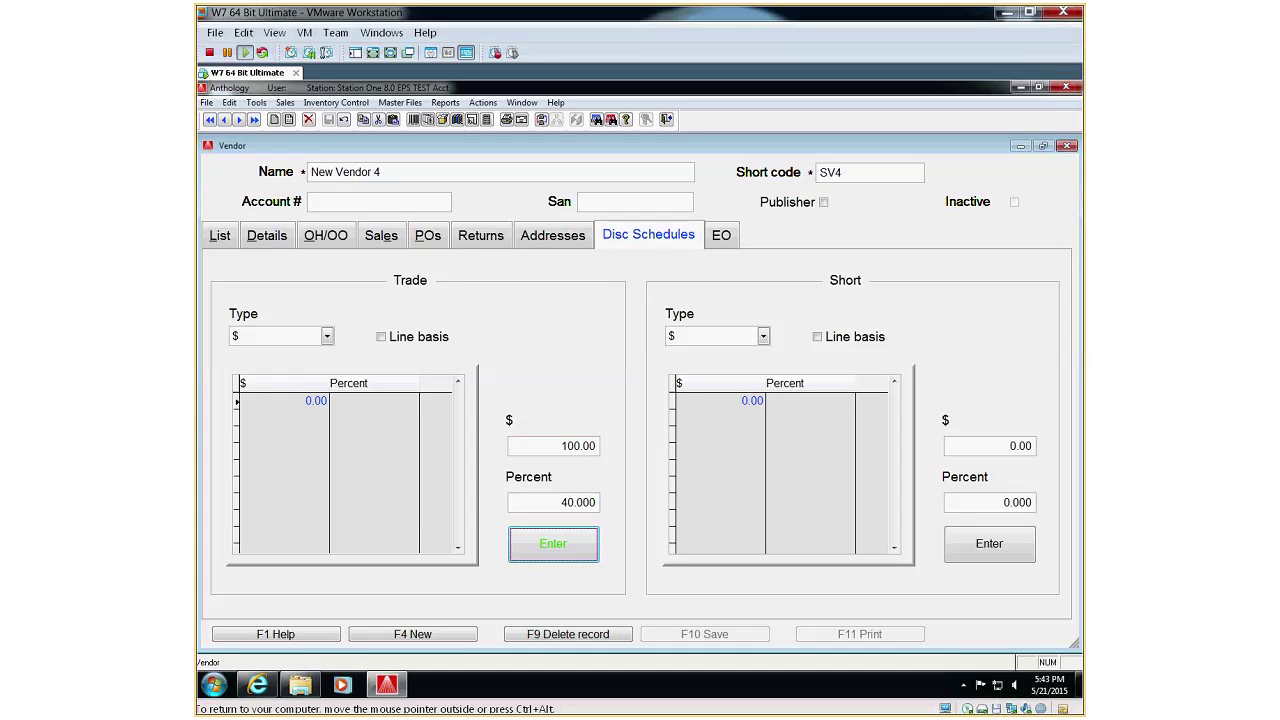
{"action": "key", "text": "Return"}
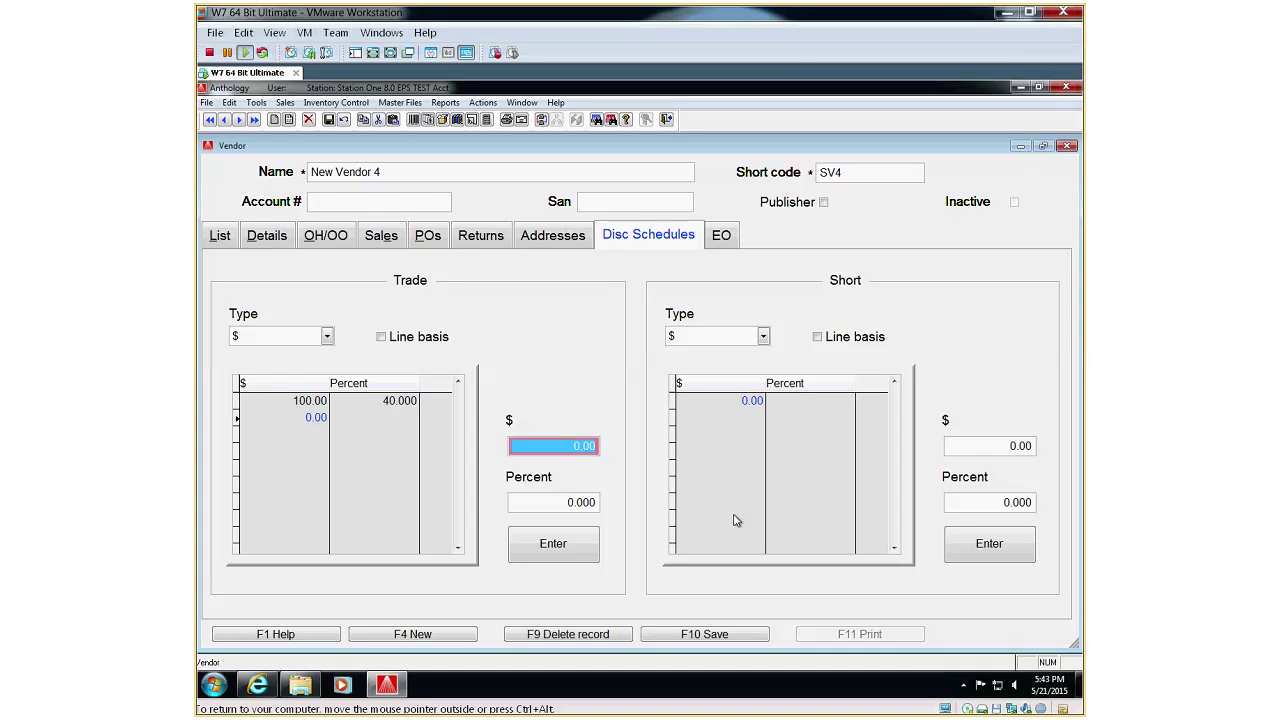
- Add a second trade discount line giving 41 percent at $200
{"action": "left_click", "coordinate": [566, 538]}
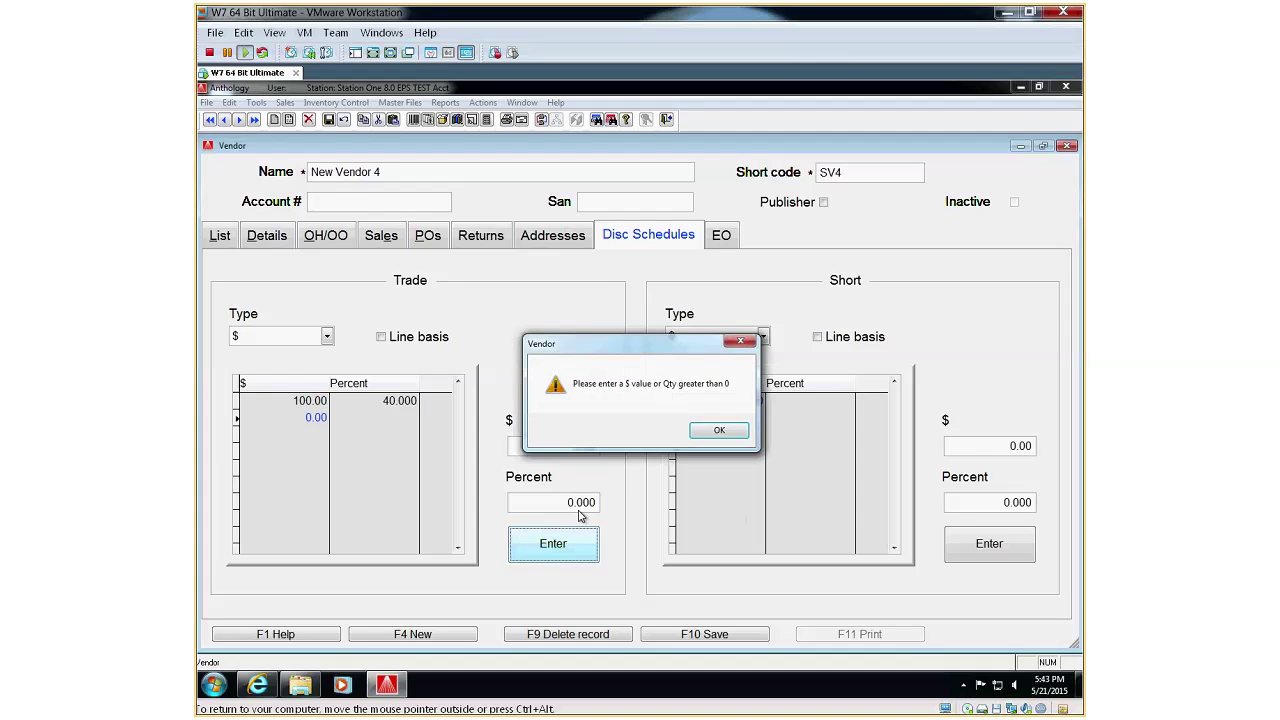
{"action": "left_click", "coordinate": [718, 432]}
{"action": "type", "text": "200"}
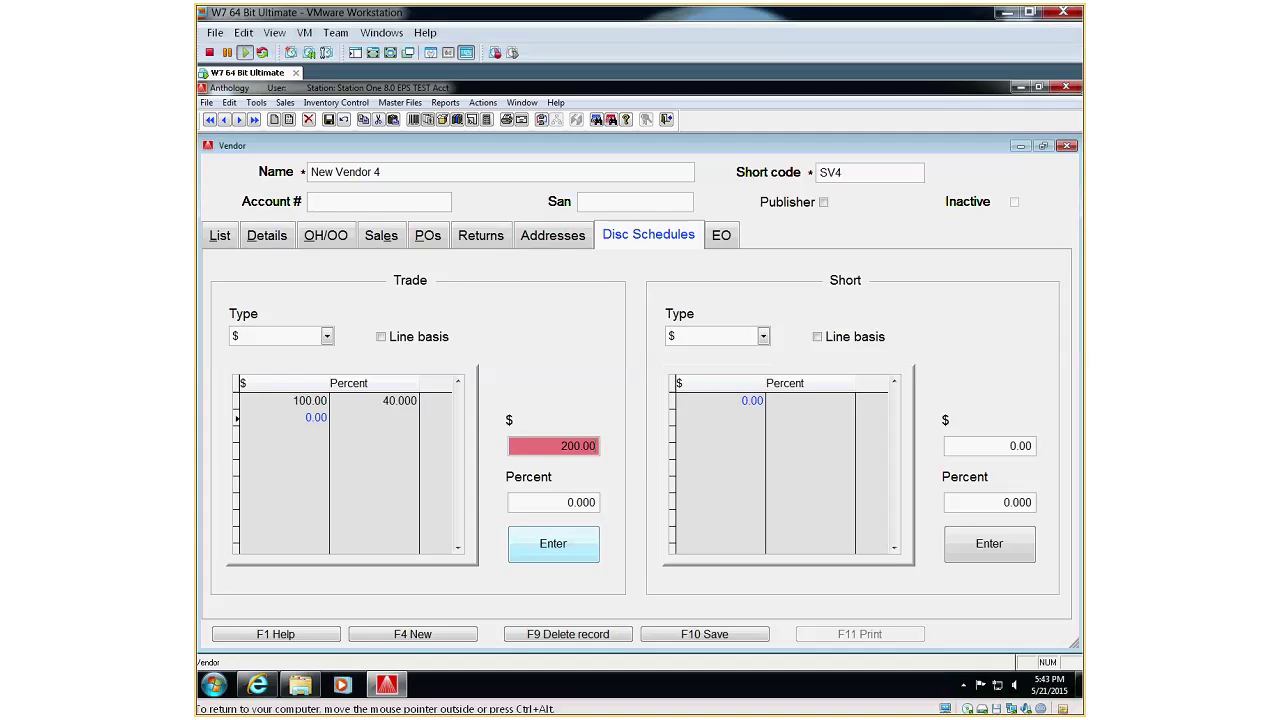
{"action": "key", "text": "Tab"}
{"action": "type", "text": "41"}
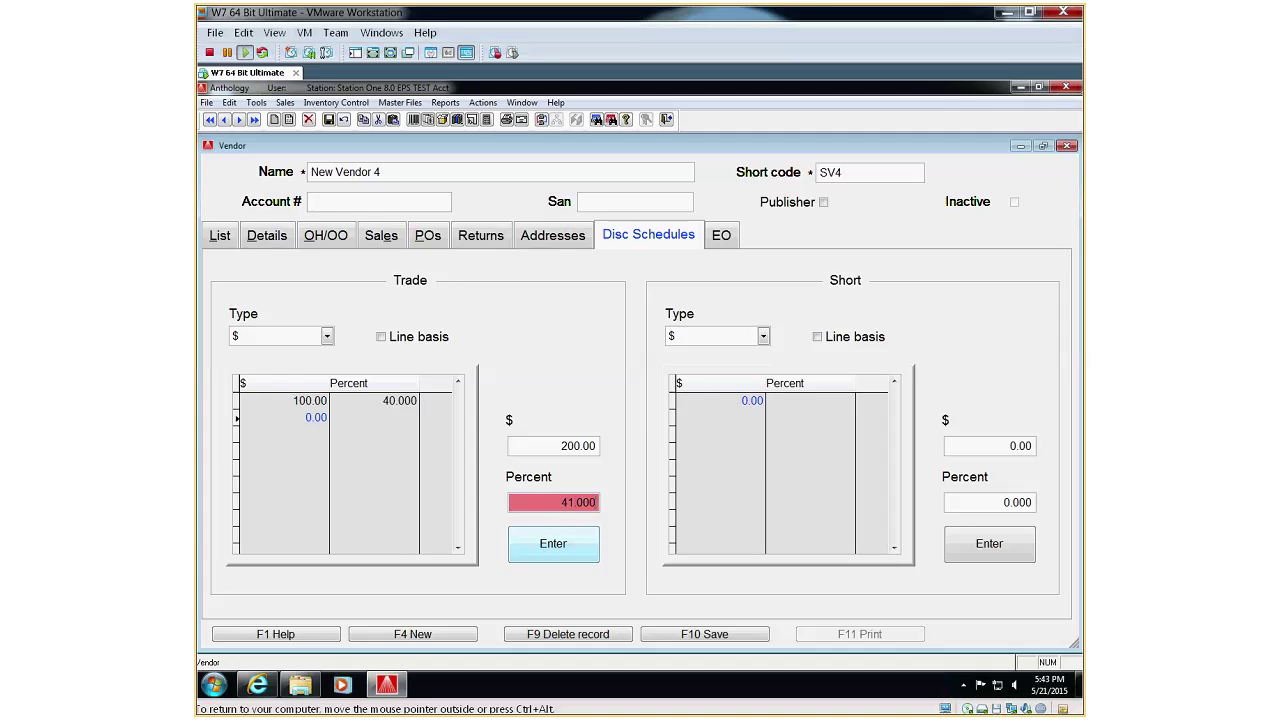
{"action": "key", "text": "Return"}
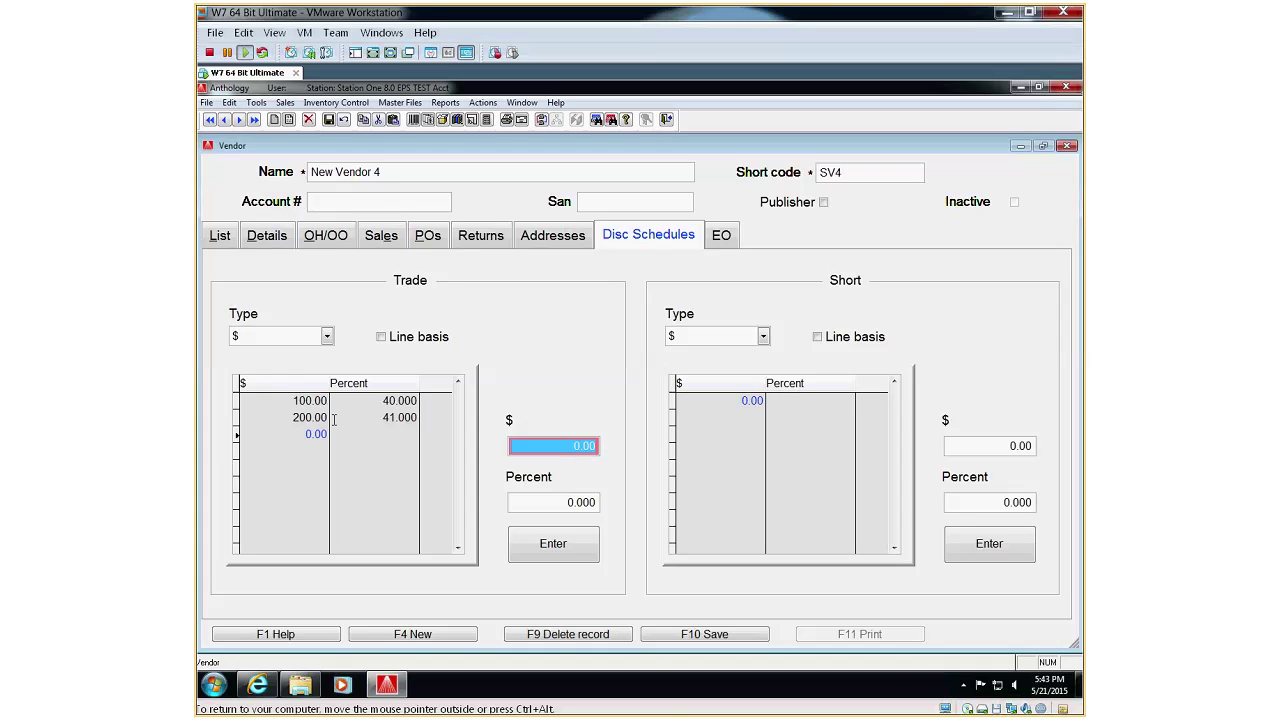
- Check the available trade schedule types, keep $ as the type, and save the vendor's discount schedule
{"action": "left_click", "coordinate": [274, 337]}
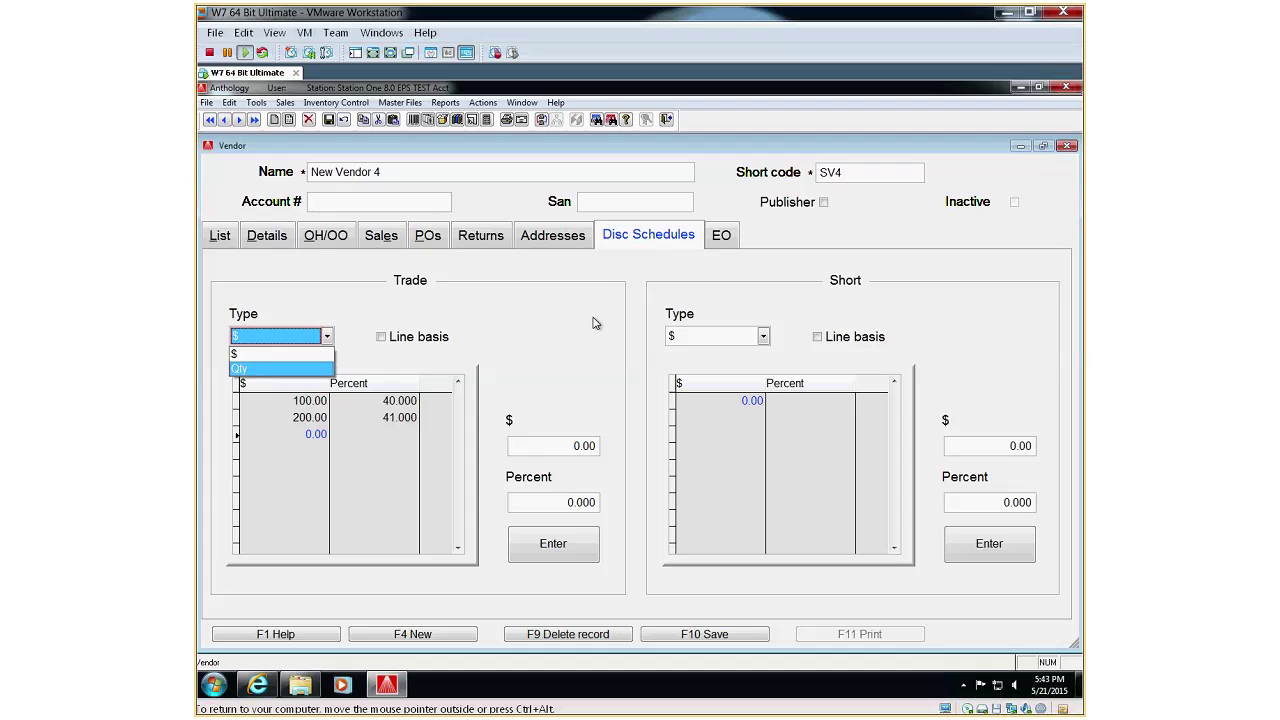
{"action": "left_click", "coordinate": [535, 312]}
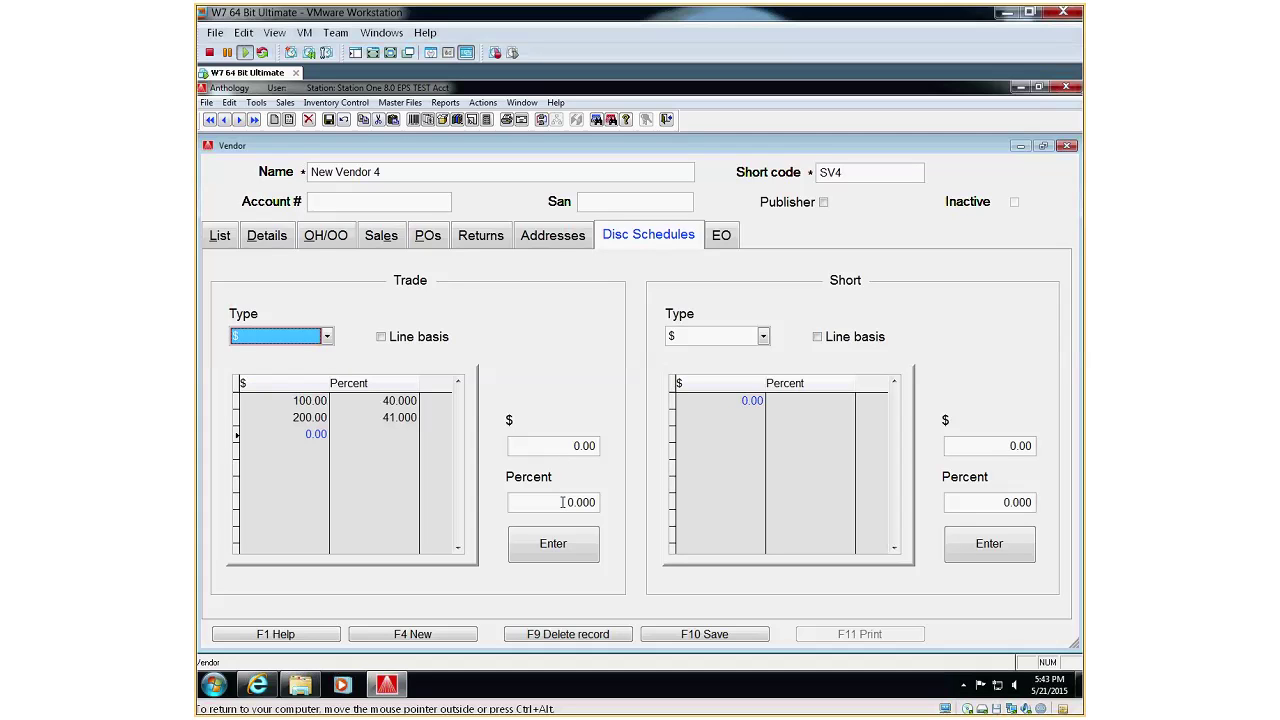
{"action": "left_click", "coordinate": [553, 543]}
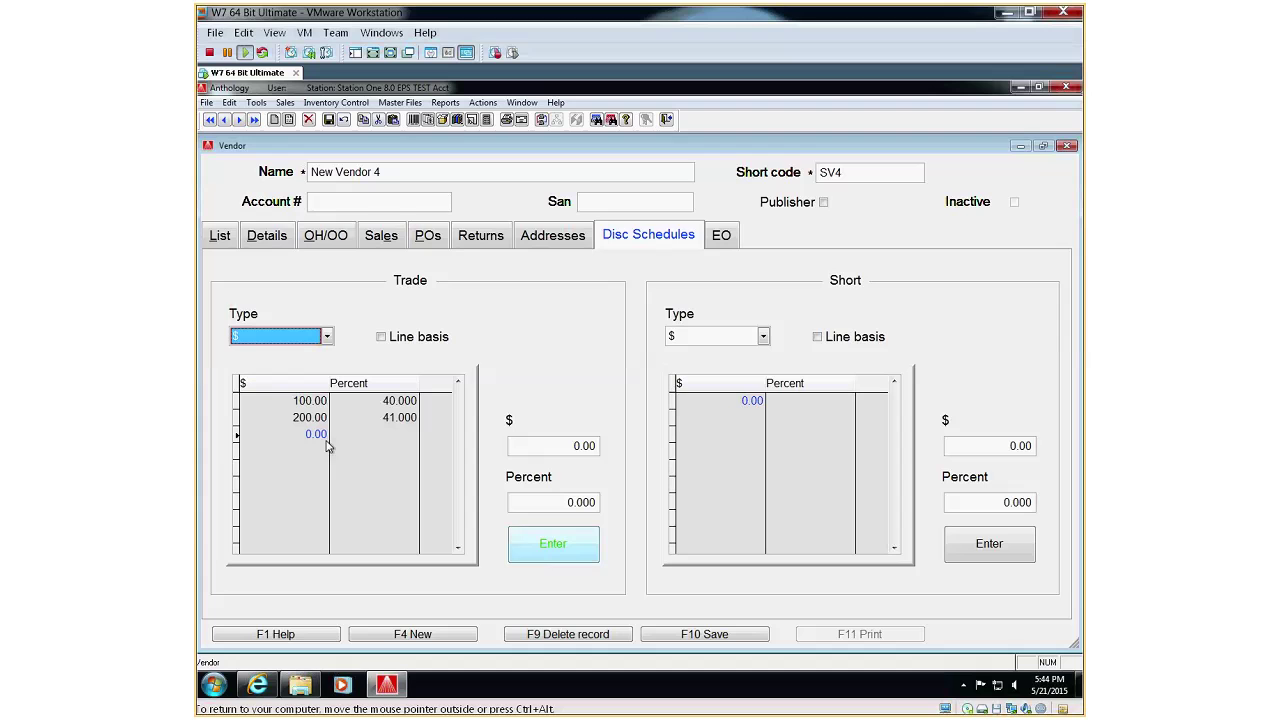
{"action": "left_click", "coordinate": [726, 638]}
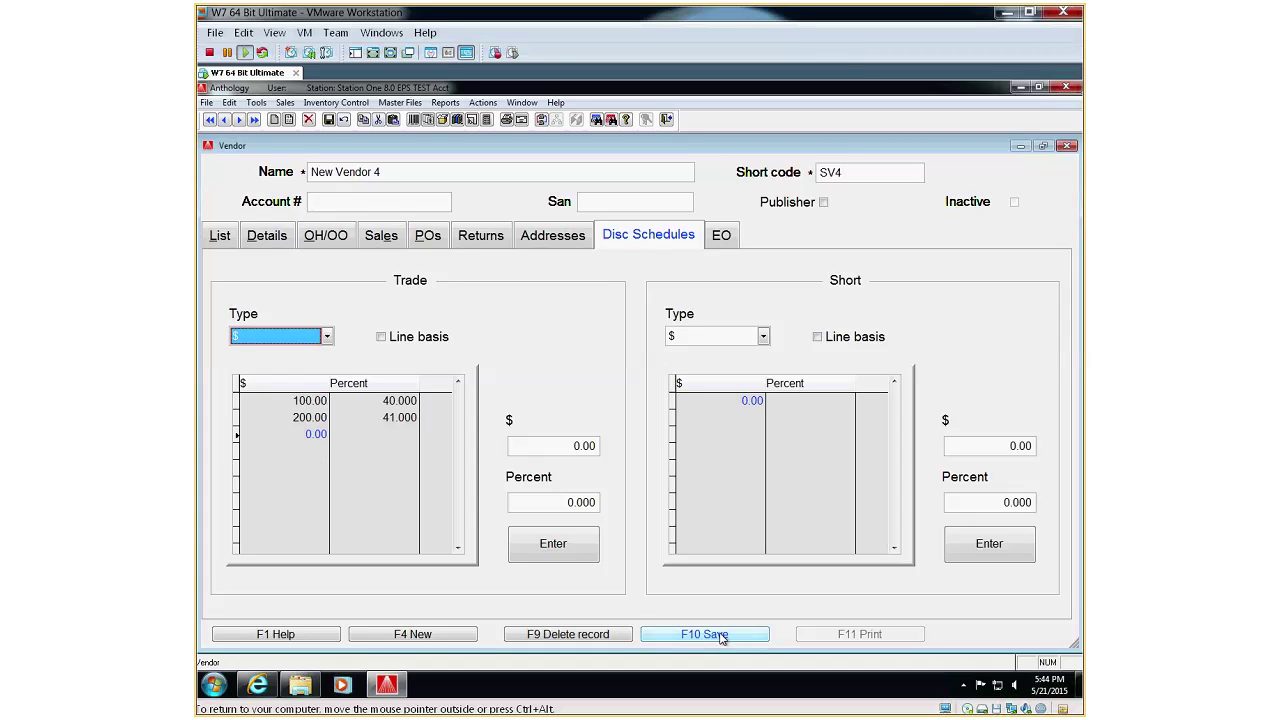
- View New Vendor 4's electronic ordering settings and return to the vendor list
{"action": "left_click", "coordinate": [722, 234]}
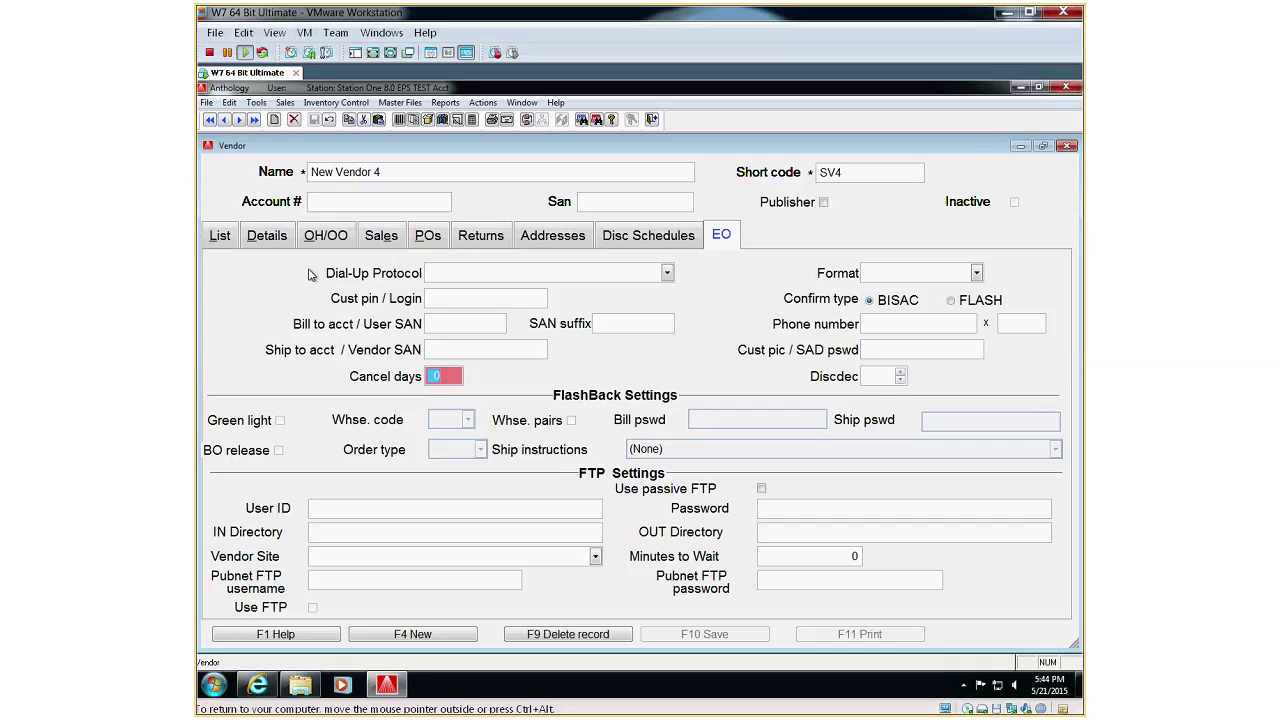
{"action": "left_click", "coordinate": [220, 236]}
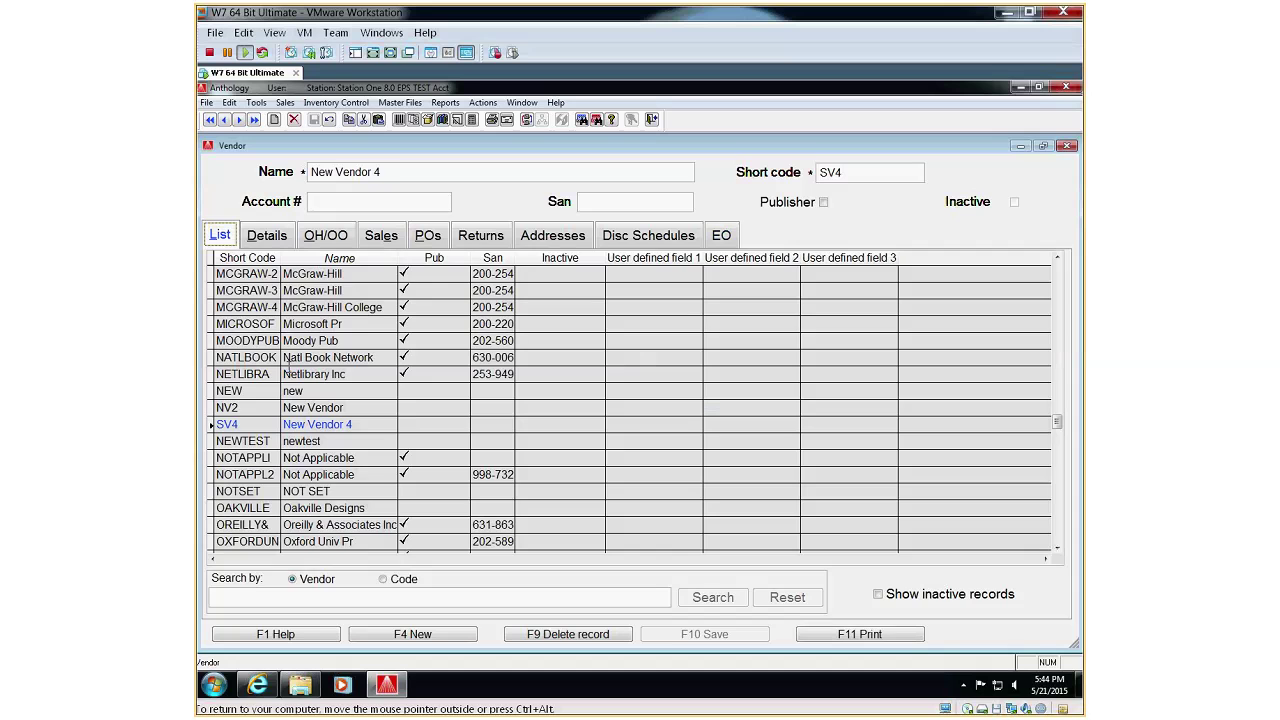
- Find the vendor with short code HARPERC7 and change its name to Harper Collins
{"action": "left_click", "coordinate": [292, 307]}
{"action": "left_click", "coordinate": [1058, 301]}
{"action": "left_click", "coordinate": [1058, 301]}
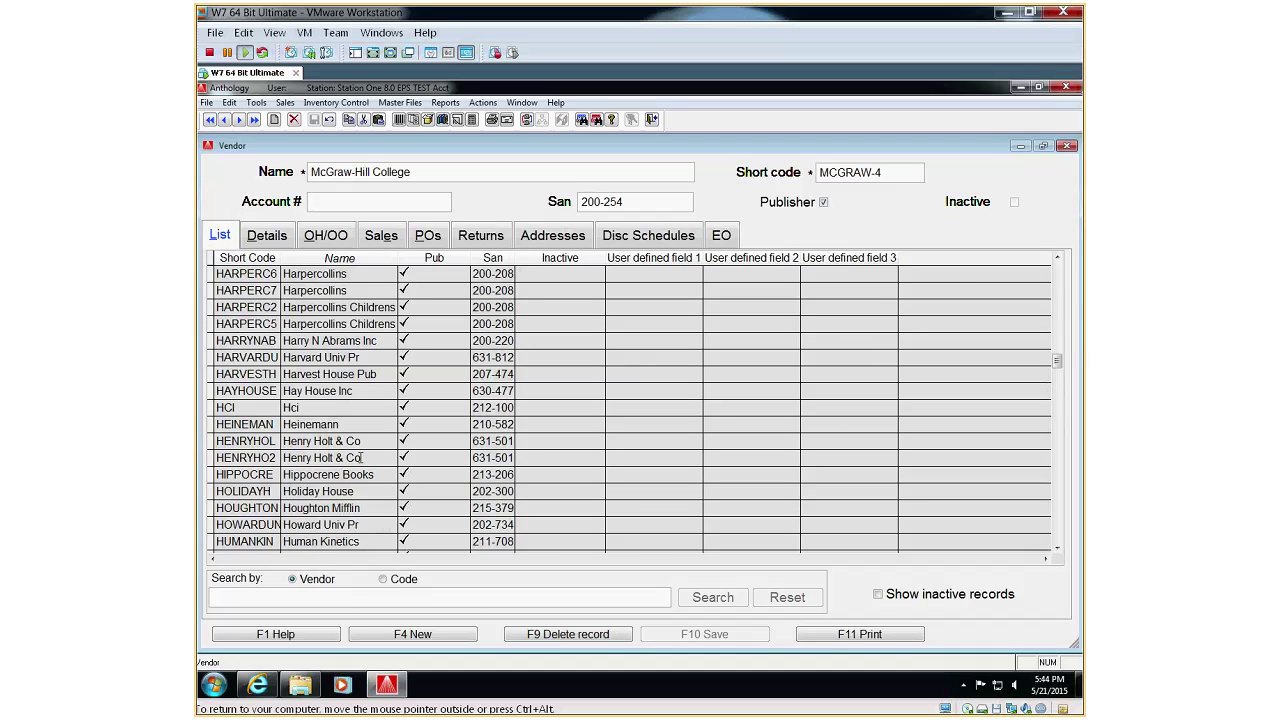
{"action": "left_click", "coordinate": [330, 290]}
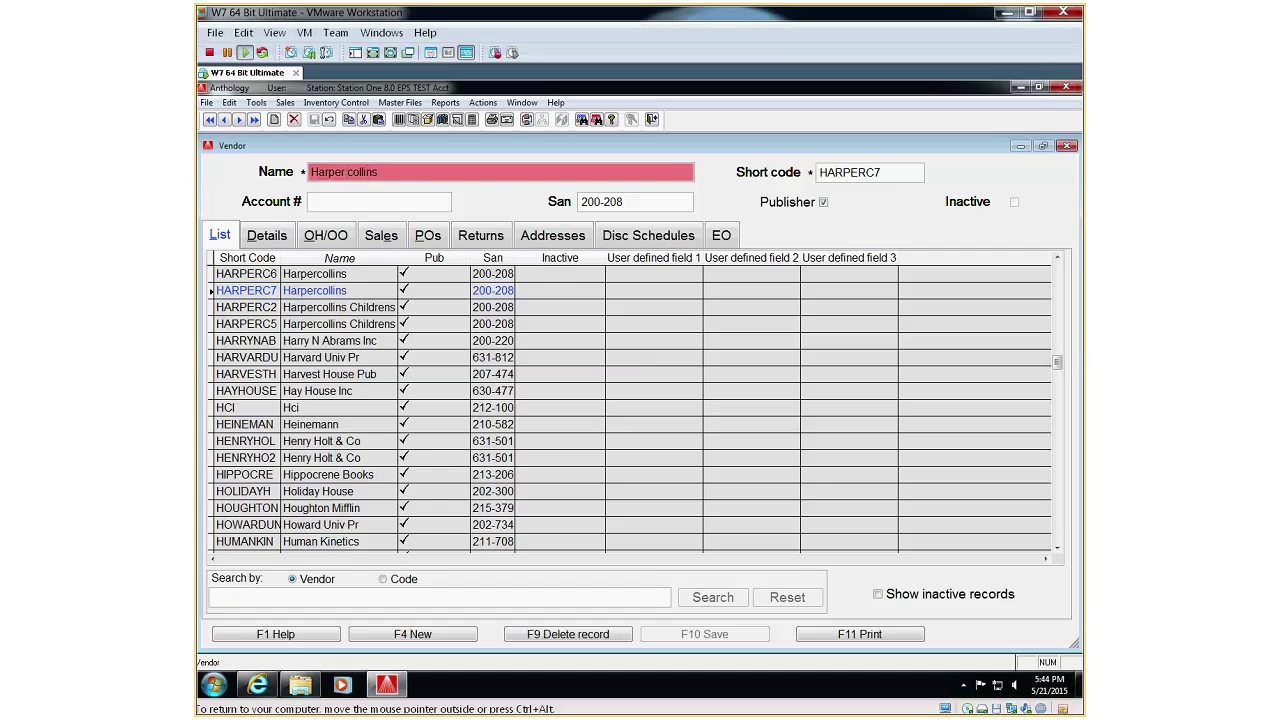
{"action": "type", "text": "C"}
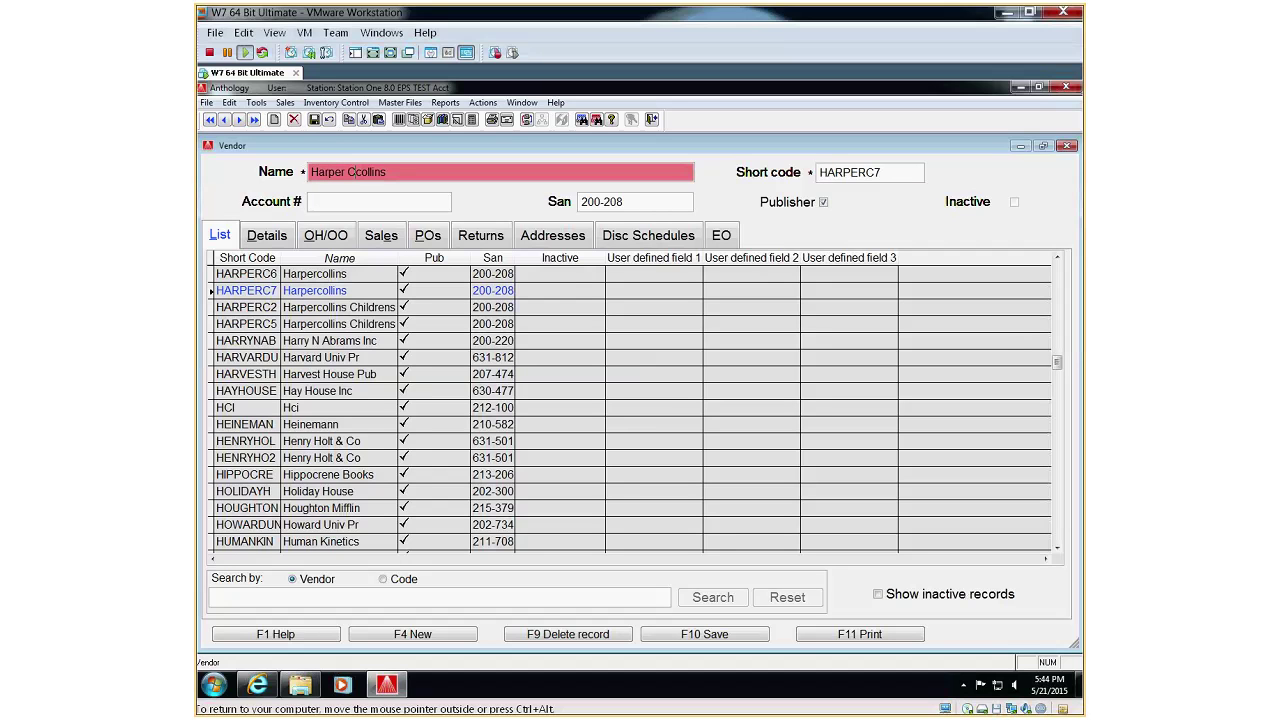
{"action": "key", "text": "Delete"}
{"action": "left_click", "coordinate": [411, 171]}
{"action": "type", "text": "Adolescen"}
{"action": "key", "text": "BackSpace"}
{"action": "key", "text": "BackSpace"}
{"action": "key", "text": "BackSpace"}
{"action": "key", "text": "BackSpace"}
{"action": "key", "text": "BackSpace"}
{"action": "key", "text": "BackSpace"}
{"action": "key", "text": "BackSpace"}
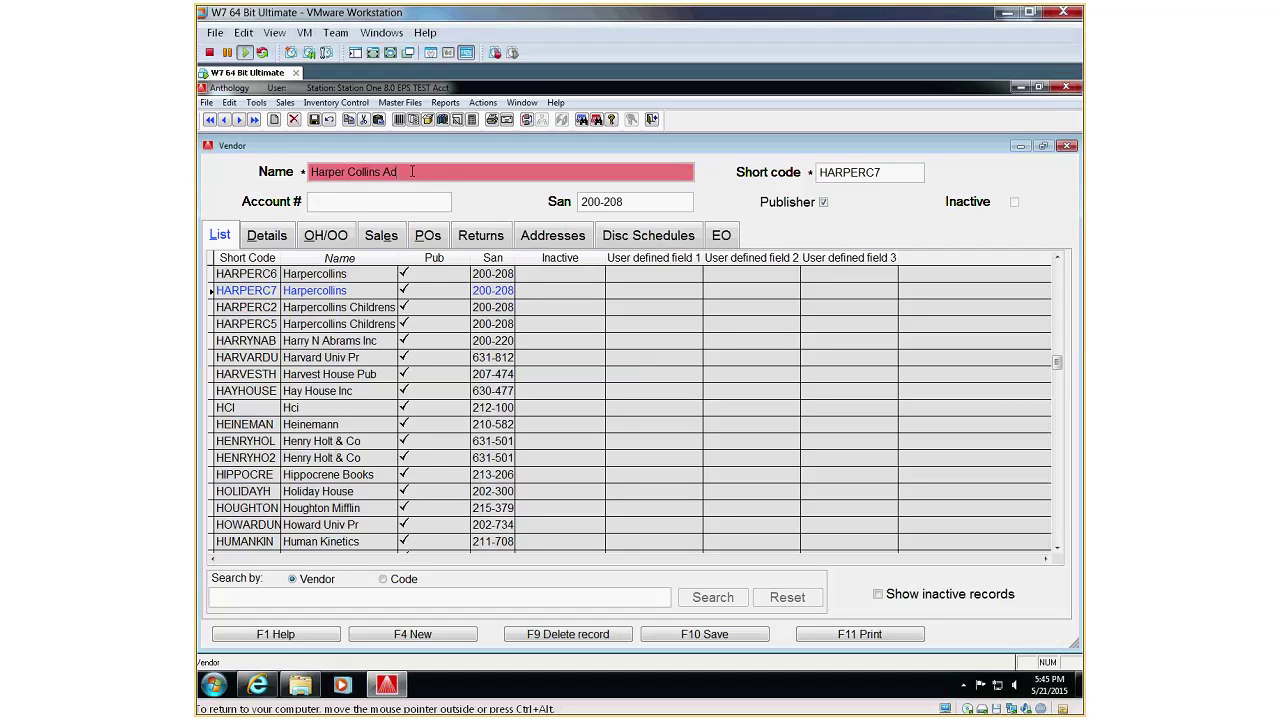
{"action": "key", "text": "BackSpace"}
{"action": "key", "text": "BackSpace"}
- Add Teen to the end of the HARPERC7 vendor's name and save the record
{"action": "type", "text": "Teen"}
{"action": "key", "text": "Tab"}
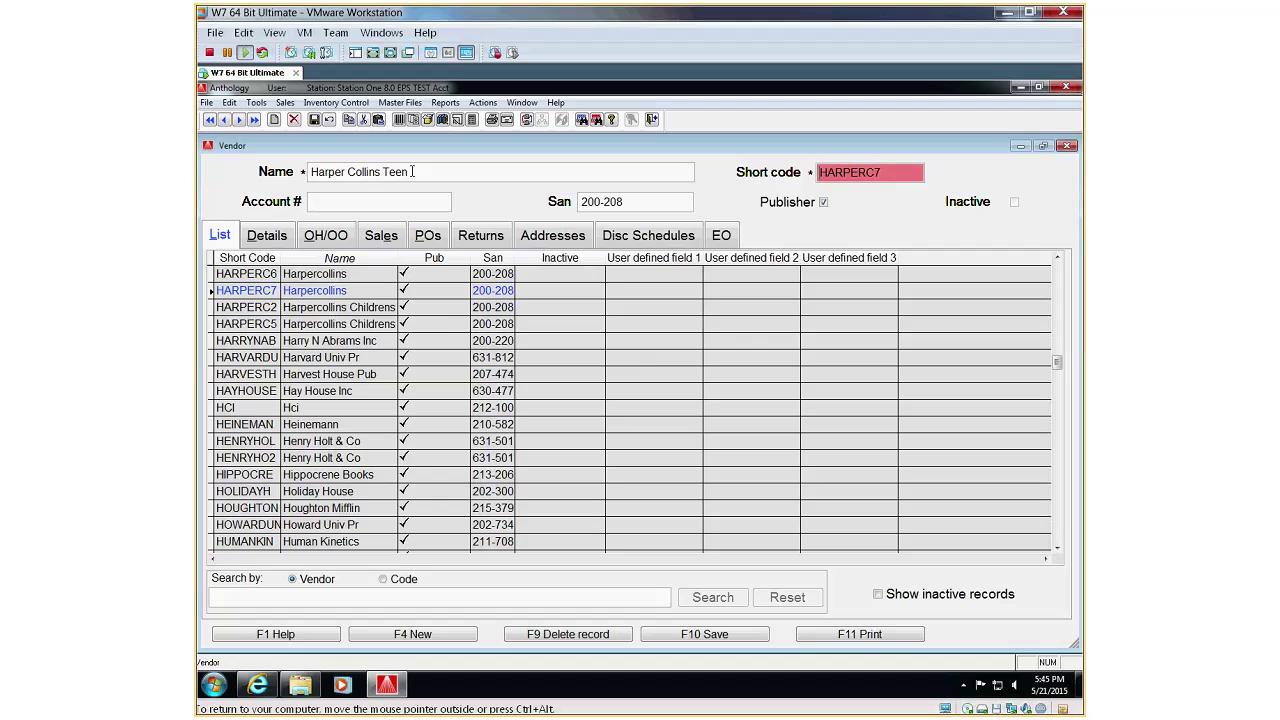
{"action": "key", "text": "F10"}
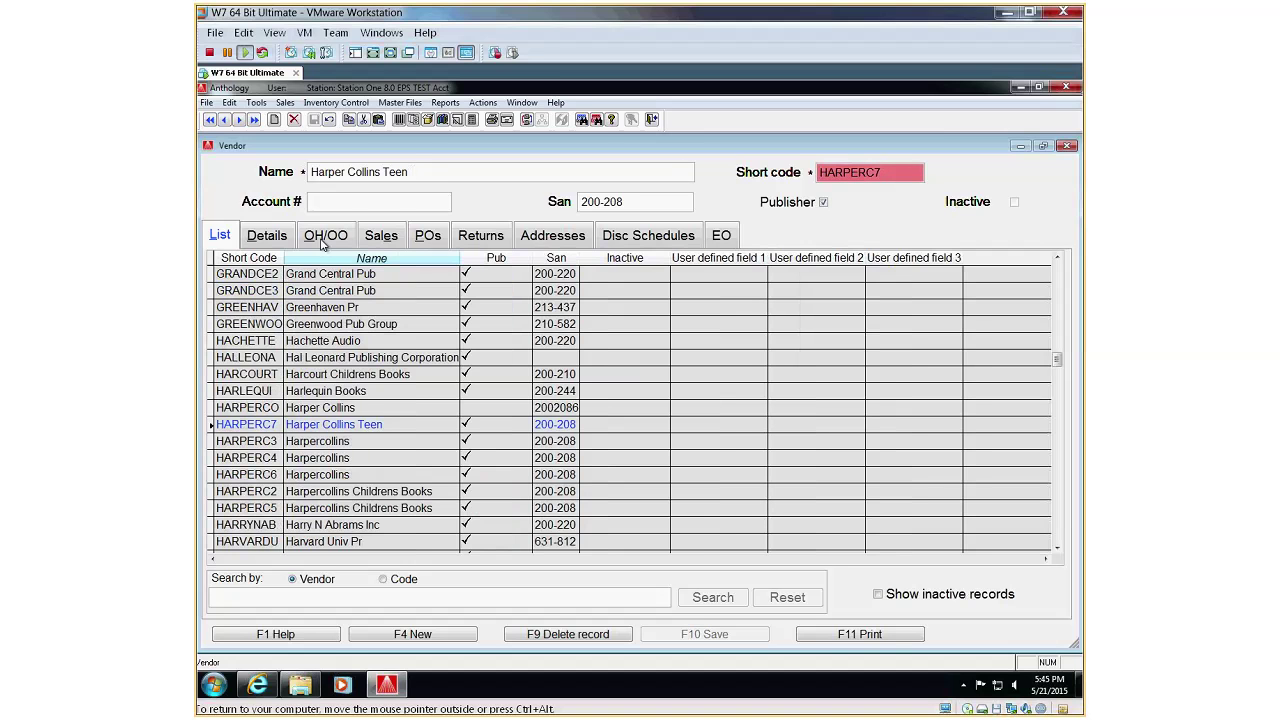
- View the on-hand and on-order titles for Harper Collins Teen and return to the vendor list
{"action": "left_click", "coordinate": [323, 240]}
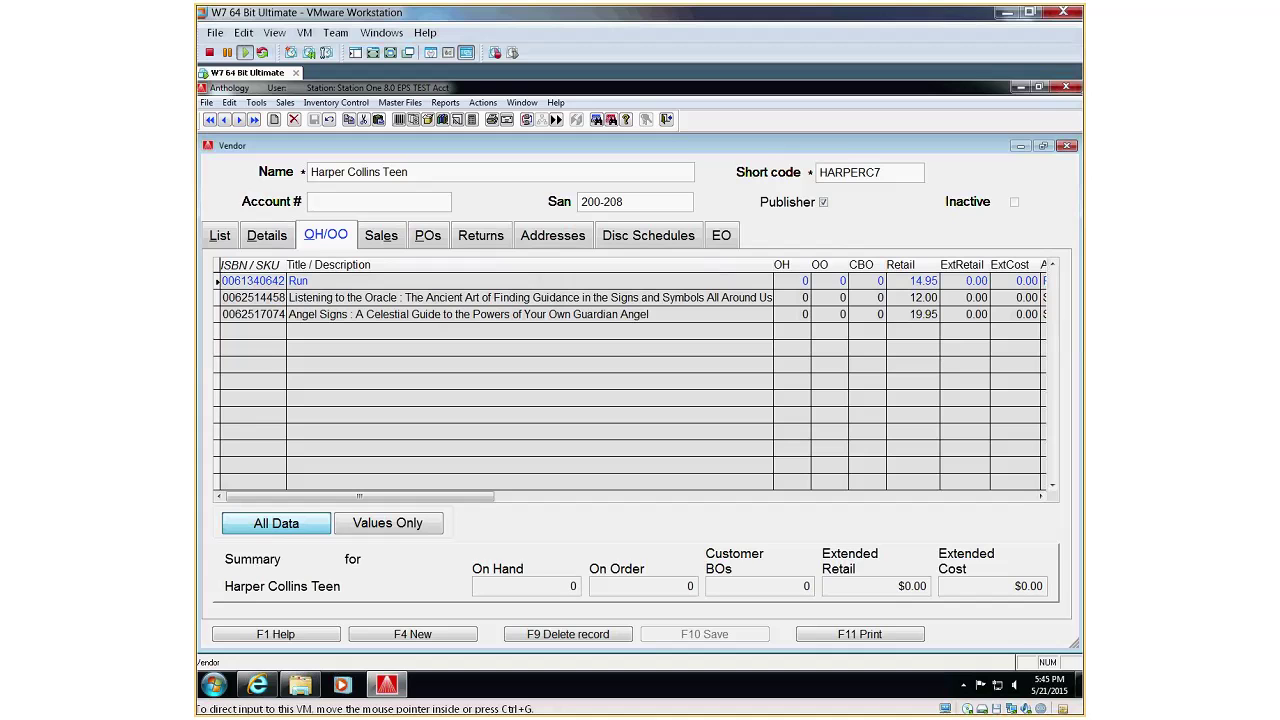
{"action": "left_click", "coordinate": [219, 236]}
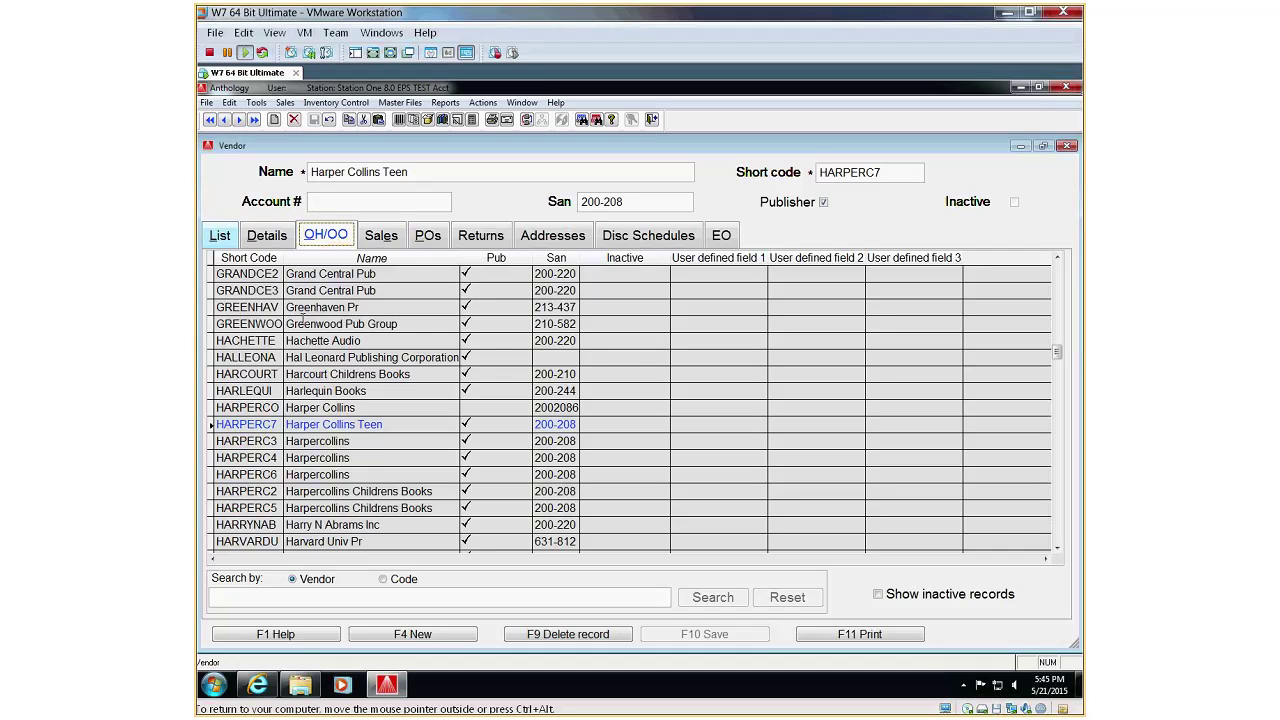
- View the on-hand and on-order titles of the HARPERC3 vendor and select all of them, from I Love School! to Leprechaun's Gold
{"action": "left_click", "coordinate": [367, 441]}
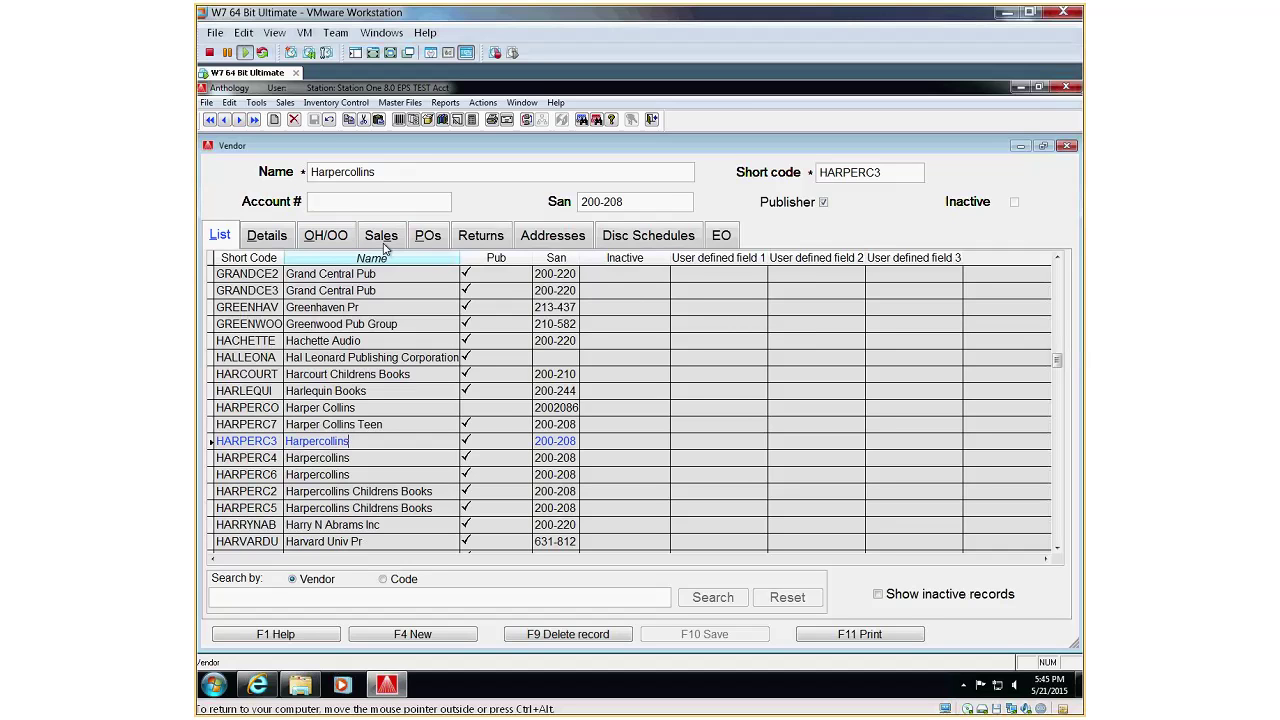
{"action": "left_click", "coordinate": [327, 236]}
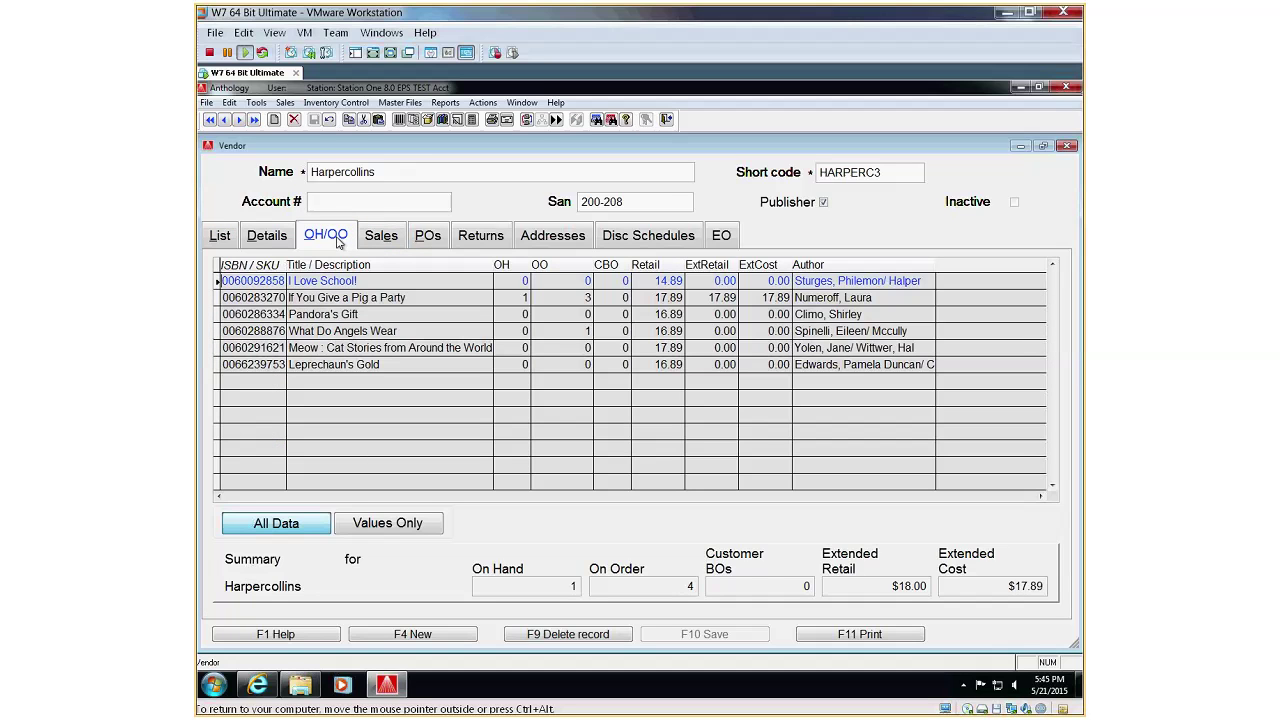
{"action": "left_click", "coordinate": [388, 281]}
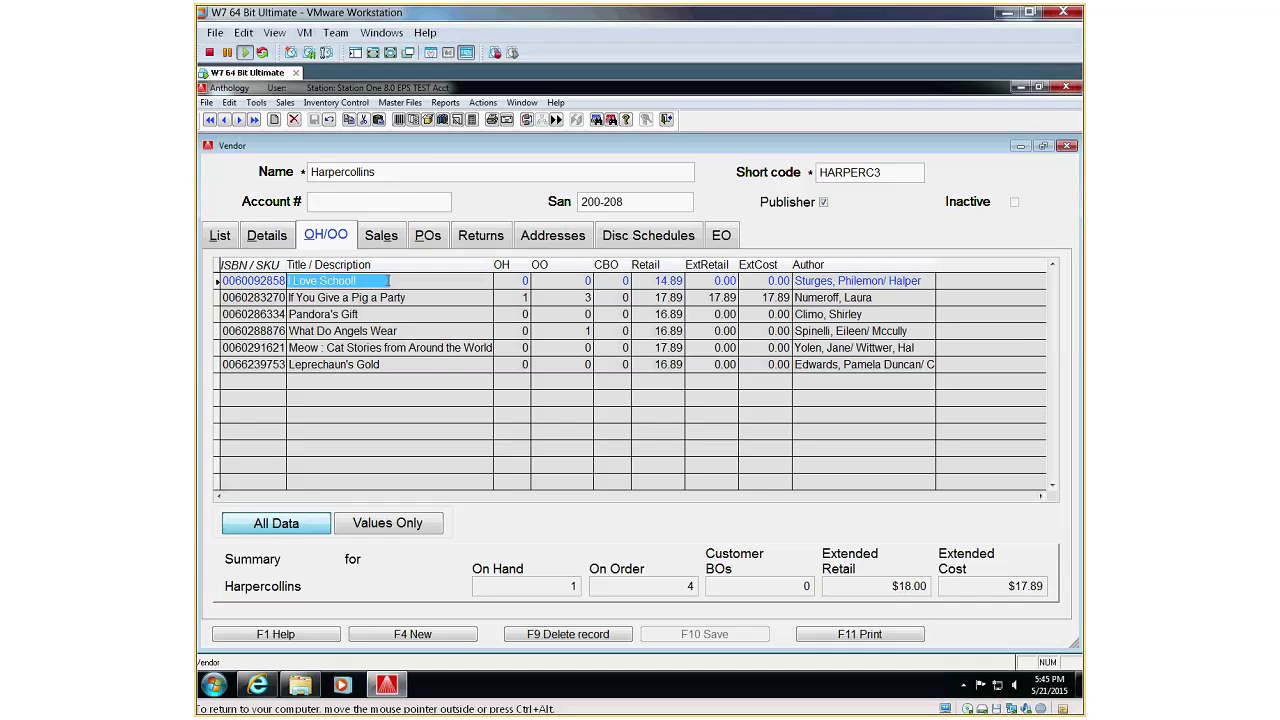
{"action": "left_click", "coordinate": [431, 282]}
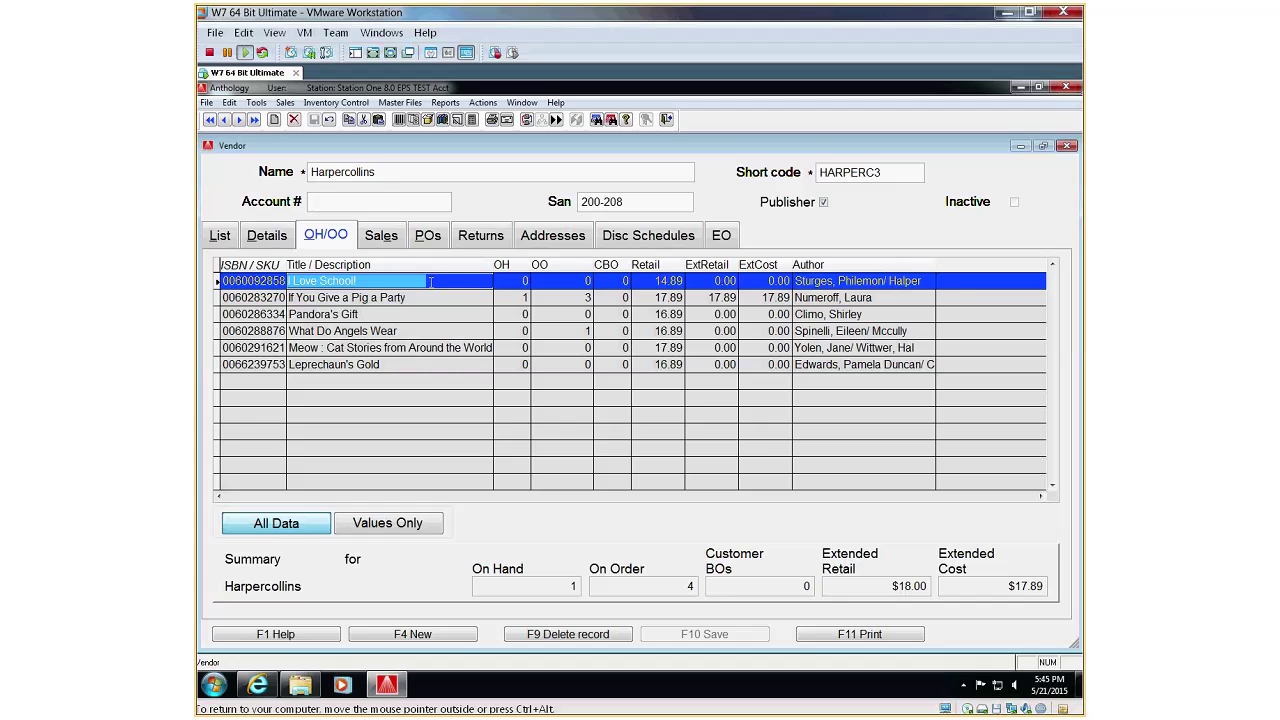
{"action": "left_click", "coordinate": [419, 366], "text": "shift"}
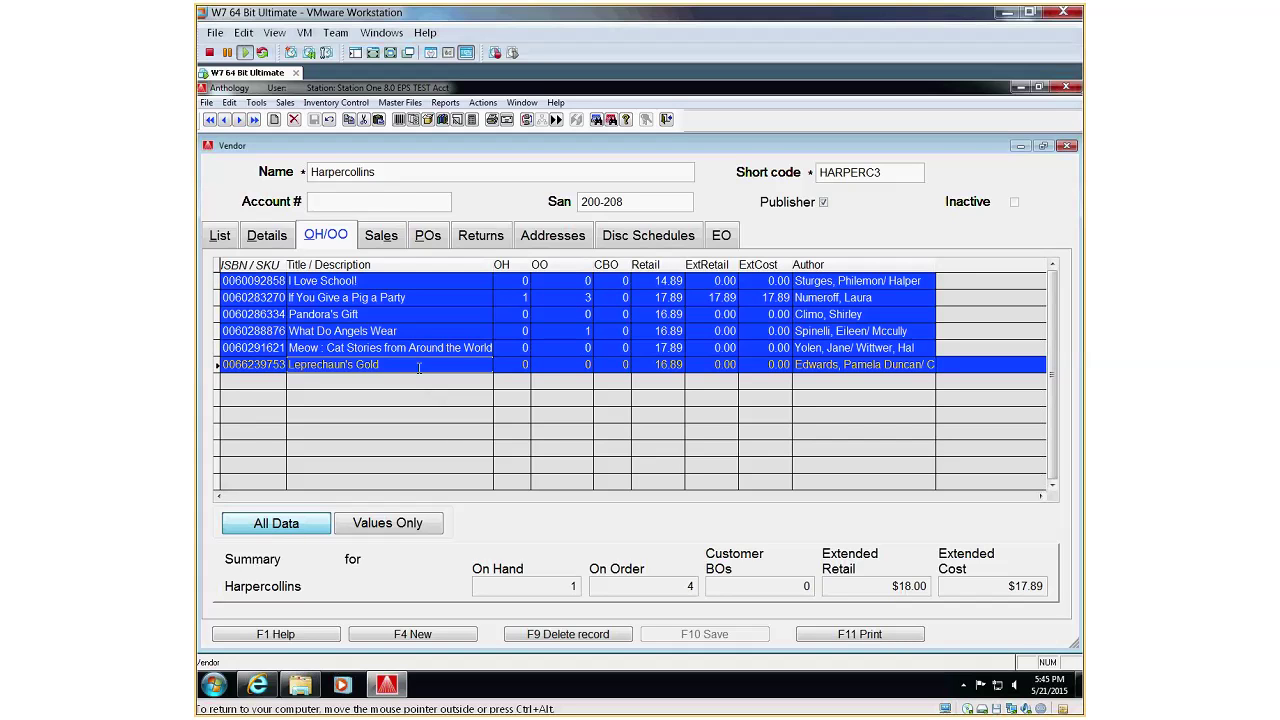
{"action": "left_click", "coordinate": [357, 314], "text": "ctrl"}
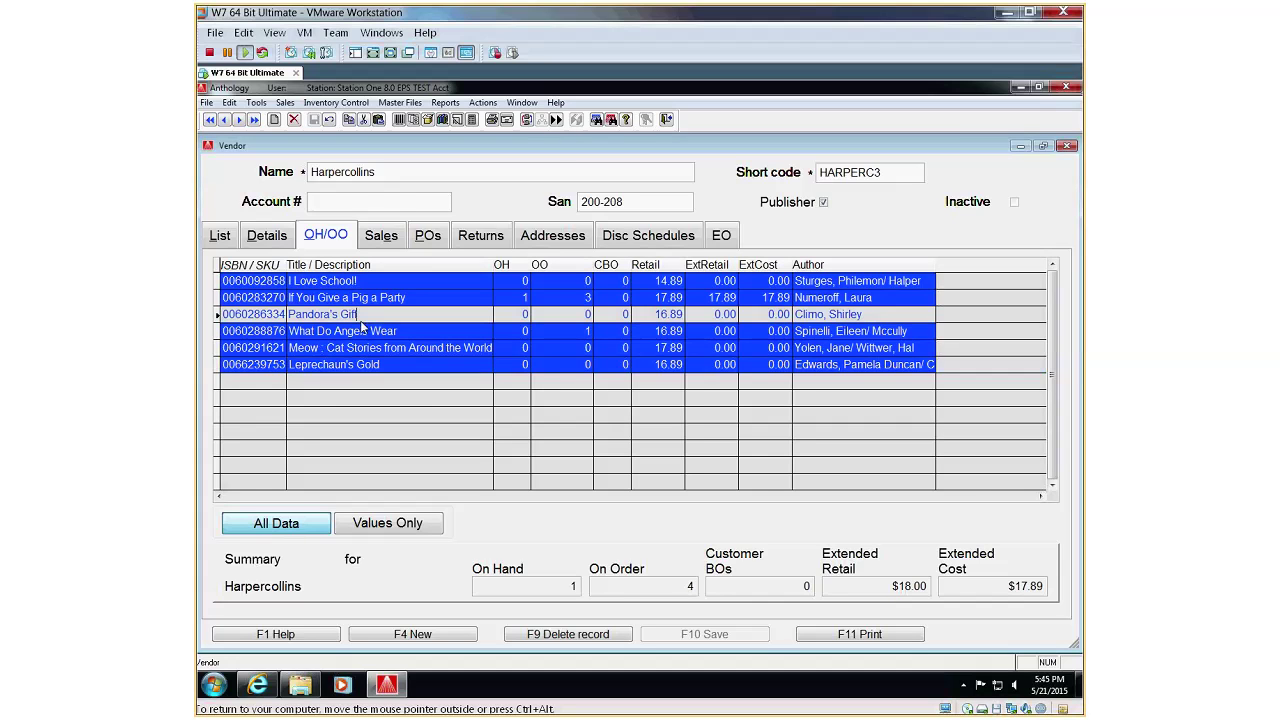
{"action": "left_click", "coordinate": [374, 314], "text": "ctrl"}
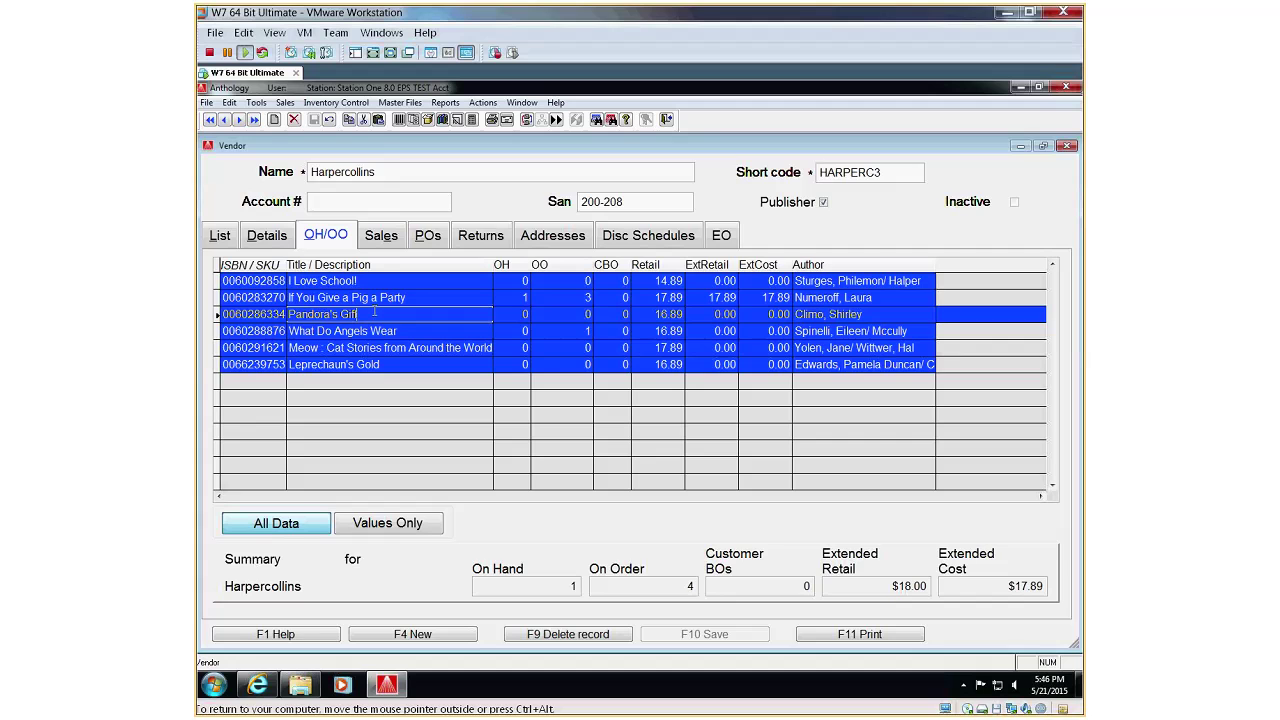
- Reassign the publisher of the selected HARPERC3 titles to Harper Collins Teen
{"action": "right_click", "coordinate": [421, 332]}
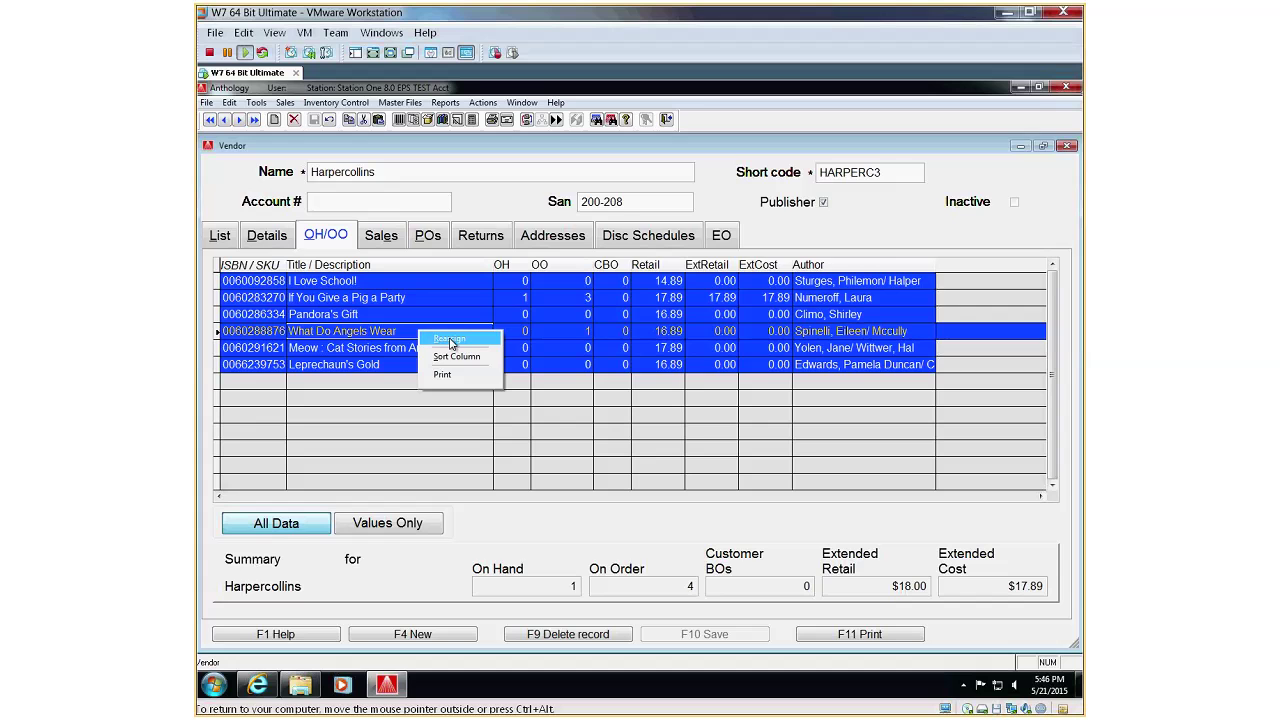
{"action": "left_click", "coordinate": [450, 341]}
{"action": "left_click", "coordinate": [585, 282]}
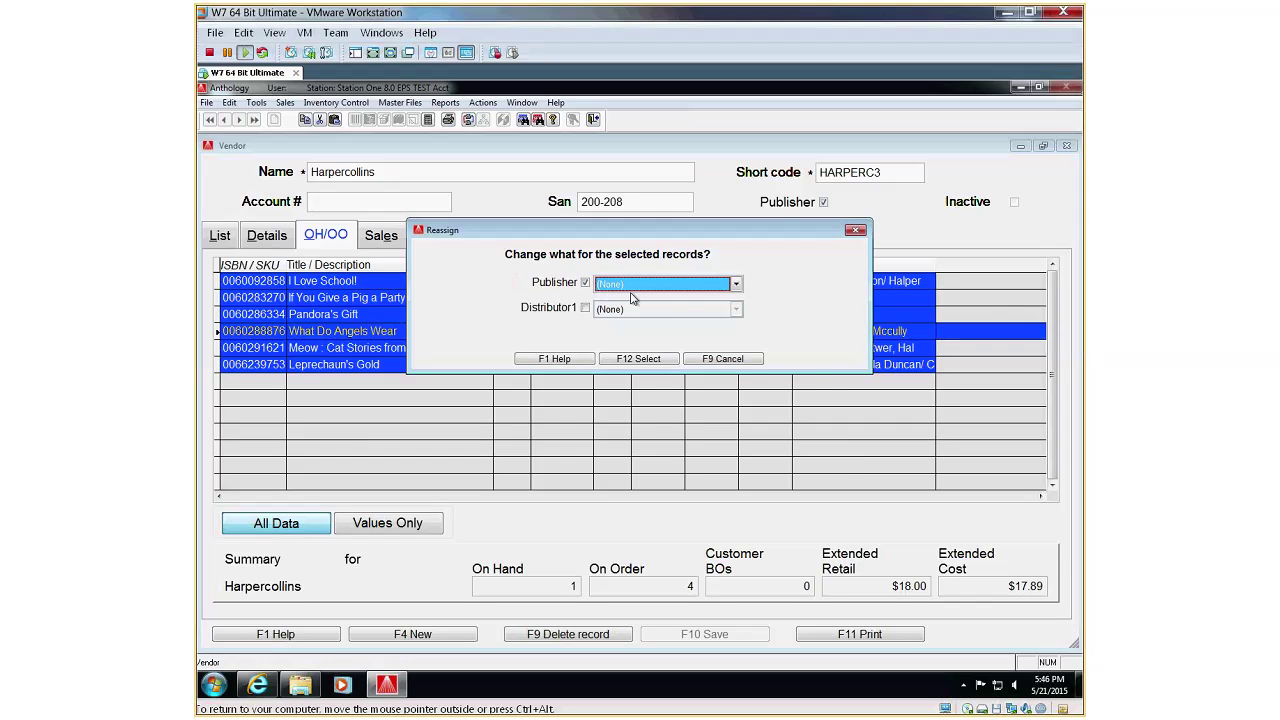
{"action": "left_click", "coordinate": [632, 287]}
{"action": "key", "text": "h"}
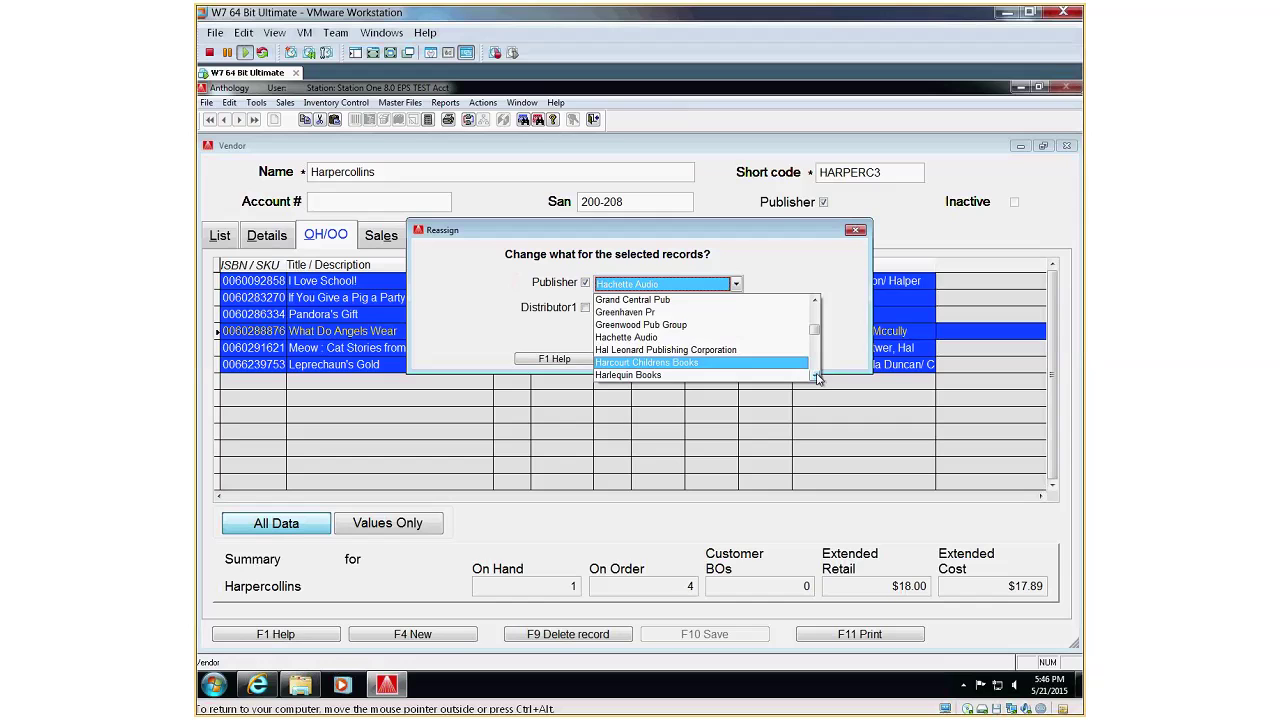
{"action": "scroll", "coordinate": [816, 379], "scroll_direction": "down", "scroll_amount": 1}
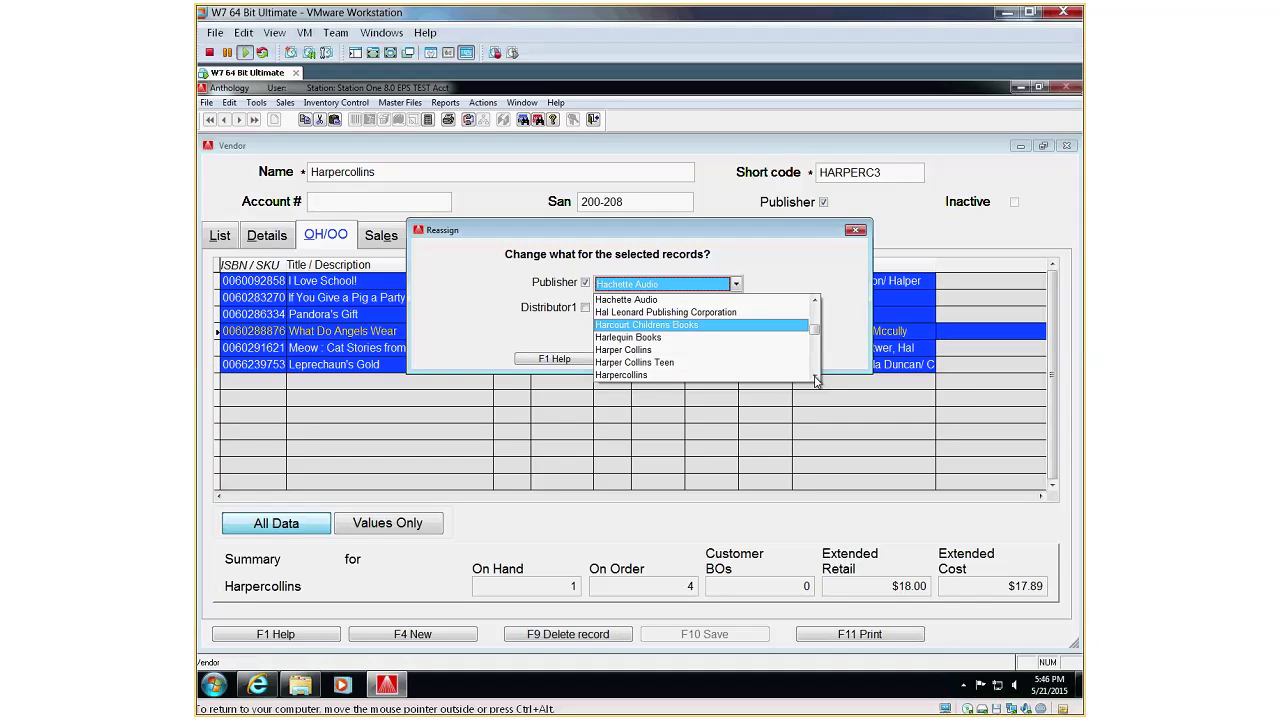
{"action": "left_click", "coordinate": [634, 362]}
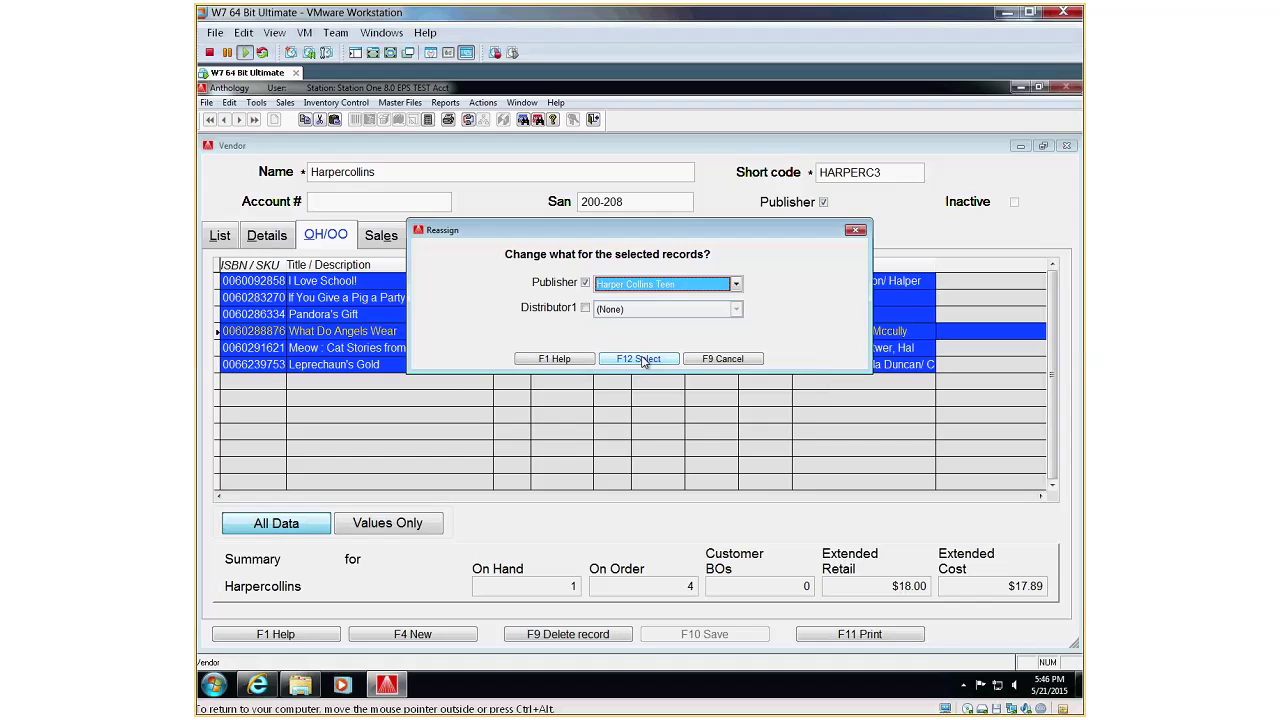
{"action": "left_click", "coordinate": [643, 361]}
{"action": "left_click", "coordinate": [697, 429]}
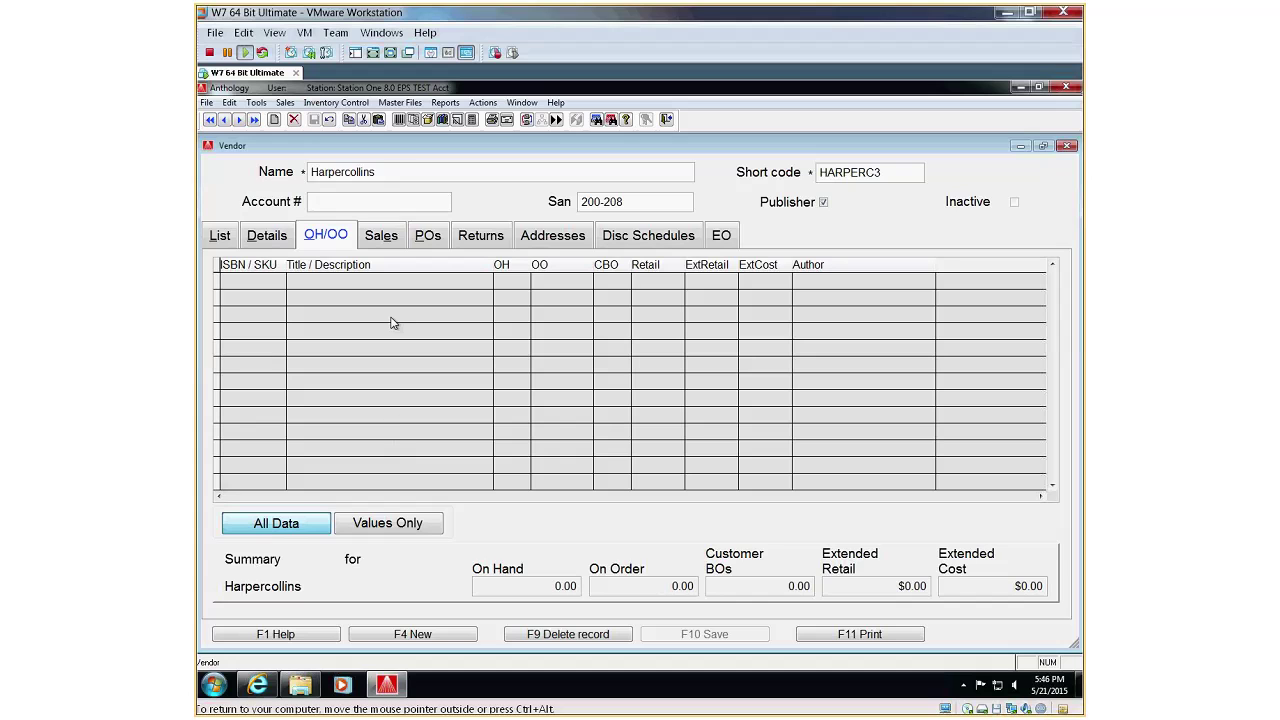
- Delete the emptied HARPERC3 vendor record and close the vendor window
{"action": "left_click", "coordinate": [382, 171]}
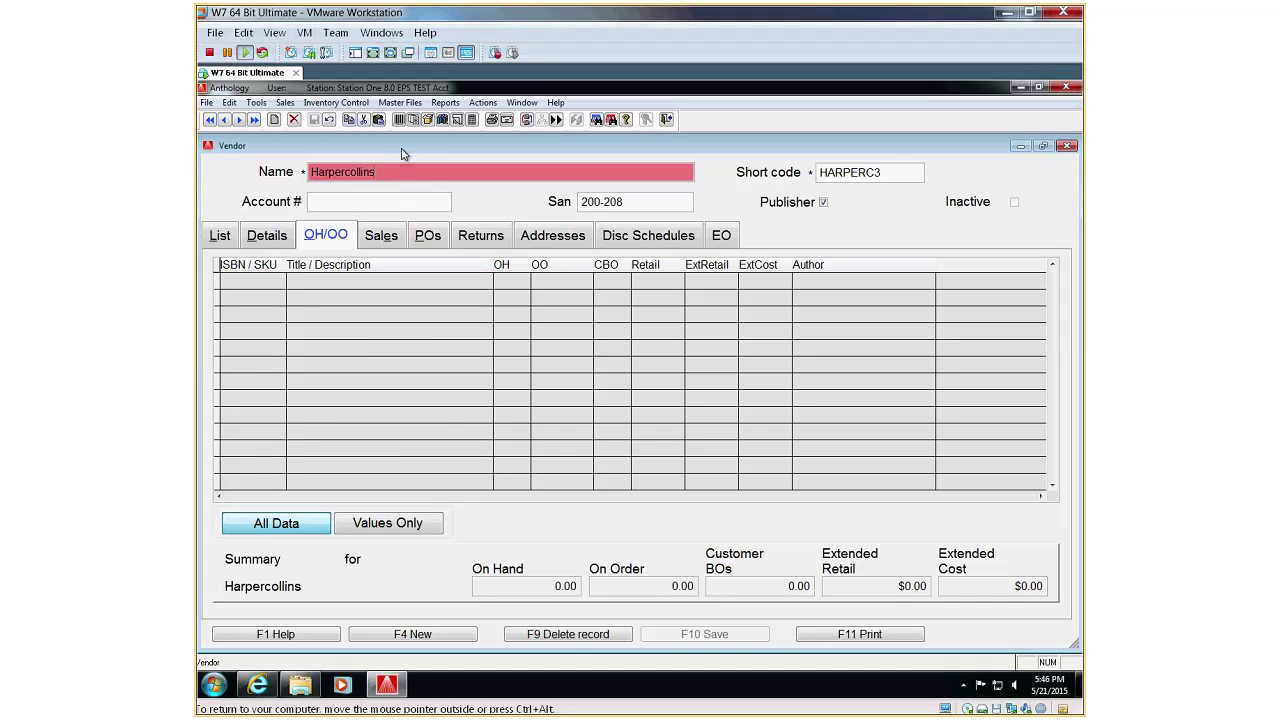
{"action": "left_click", "coordinate": [571, 636]}
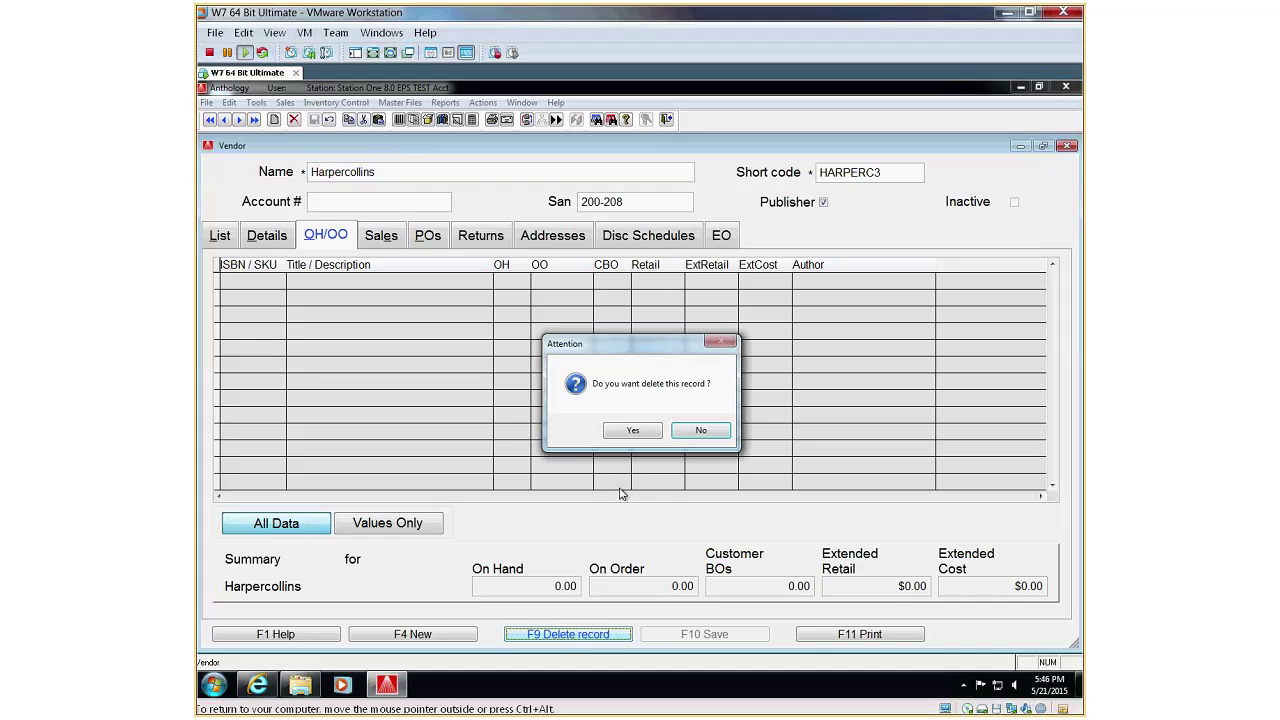
{"action": "left_click", "coordinate": [628, 430]}
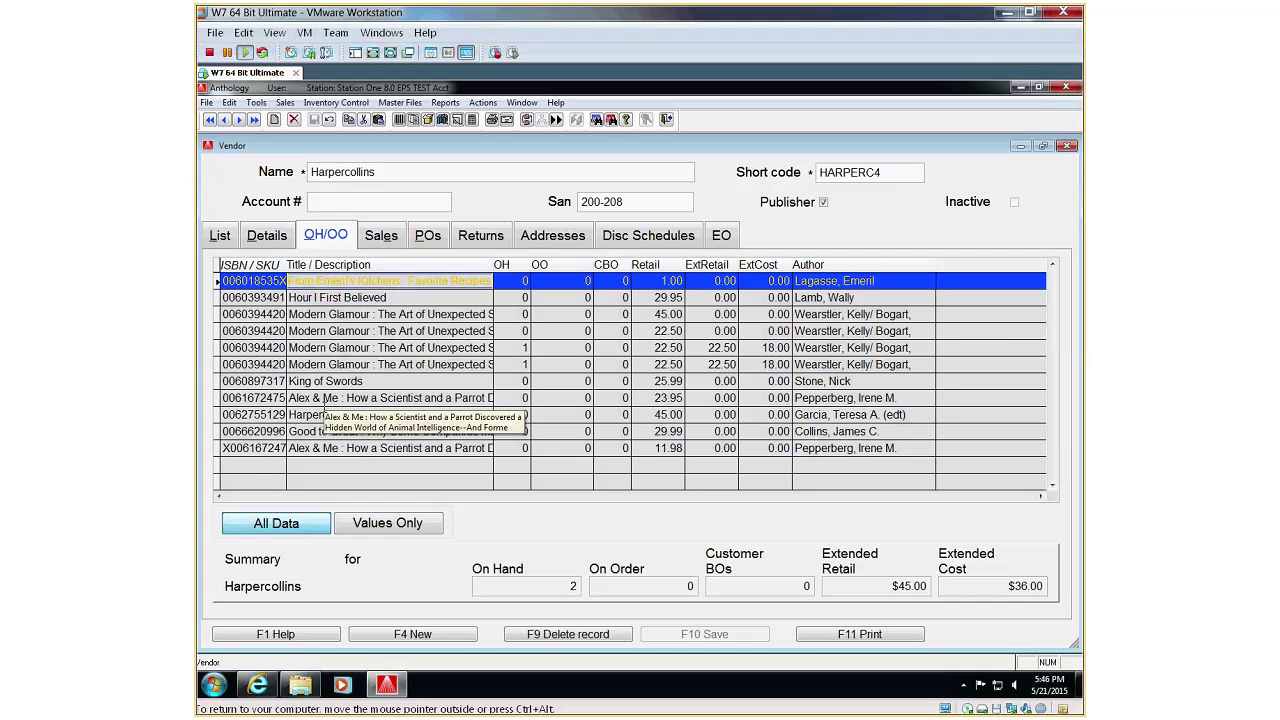
{"action": "left_click", "coordinate": [1067, 146]}
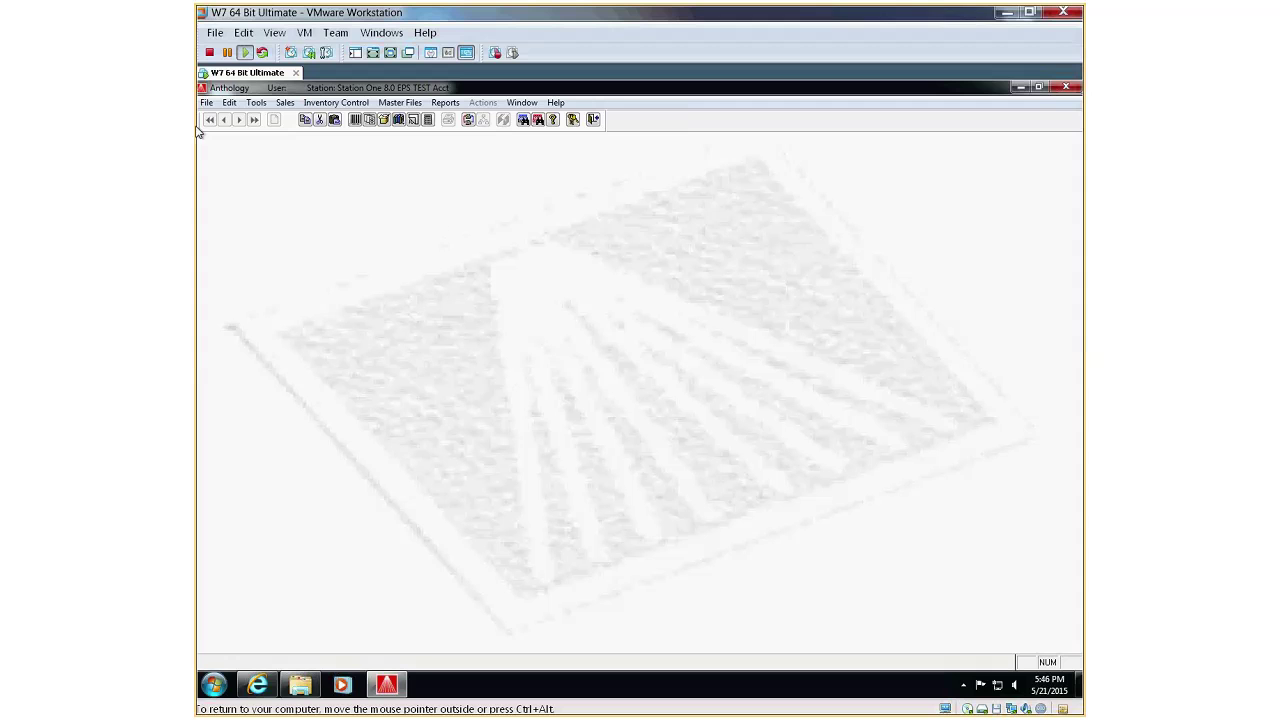
- Examine the columns of the Import External Data window, including the reference publisher, binding and subject, and close it
{"action": "left_click", "coordinate": [257, 103]}
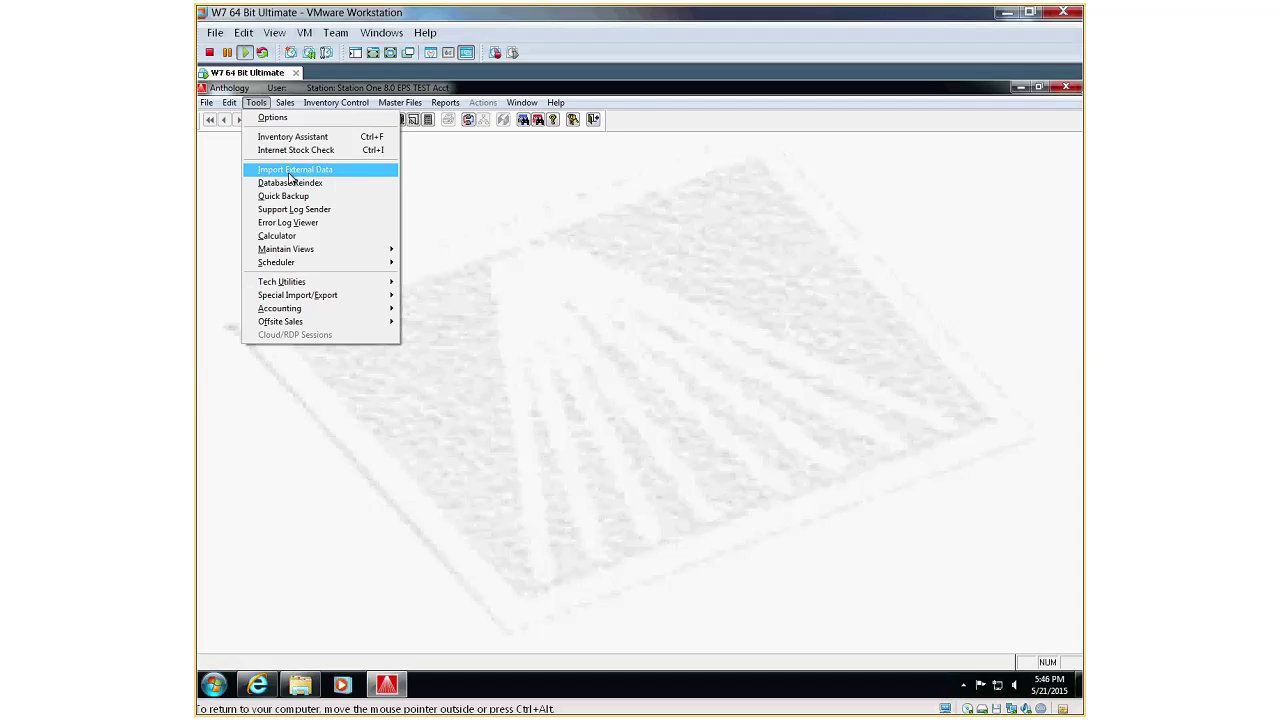
{"action": "left_click", "coordinate": [290, 172]}
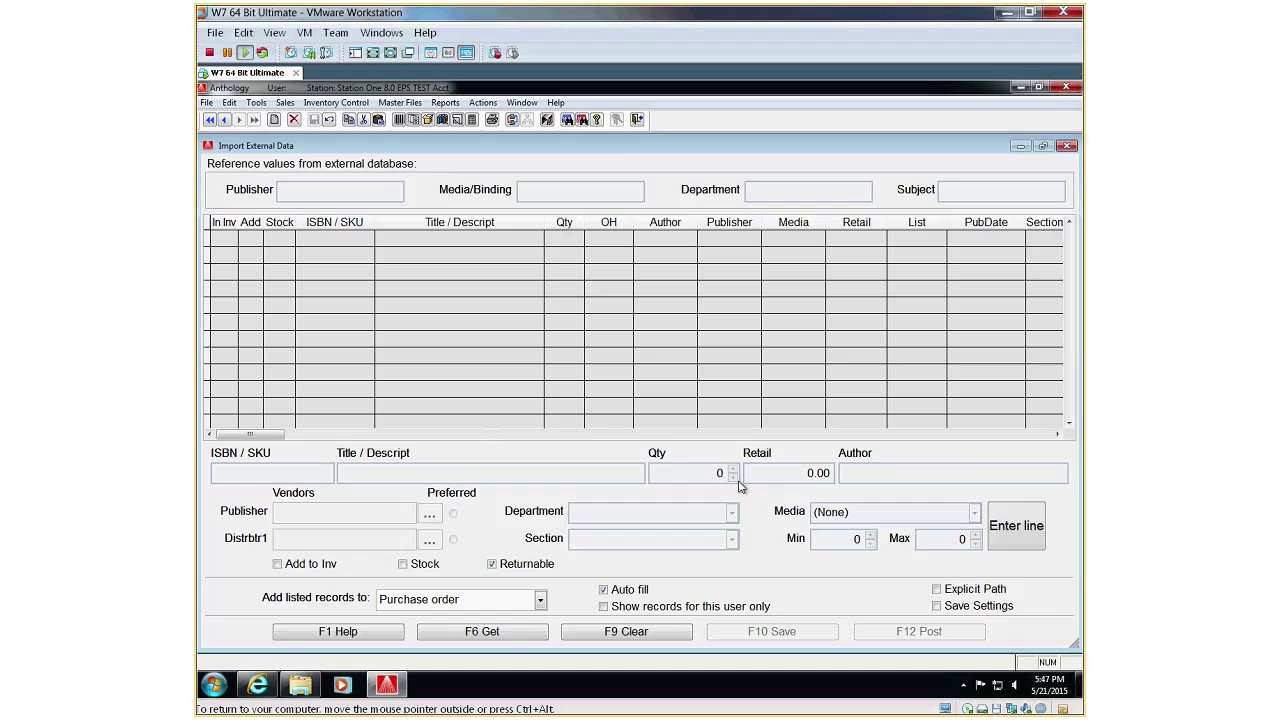
{"action": "left_click", "coordinate": [1038, 438]}
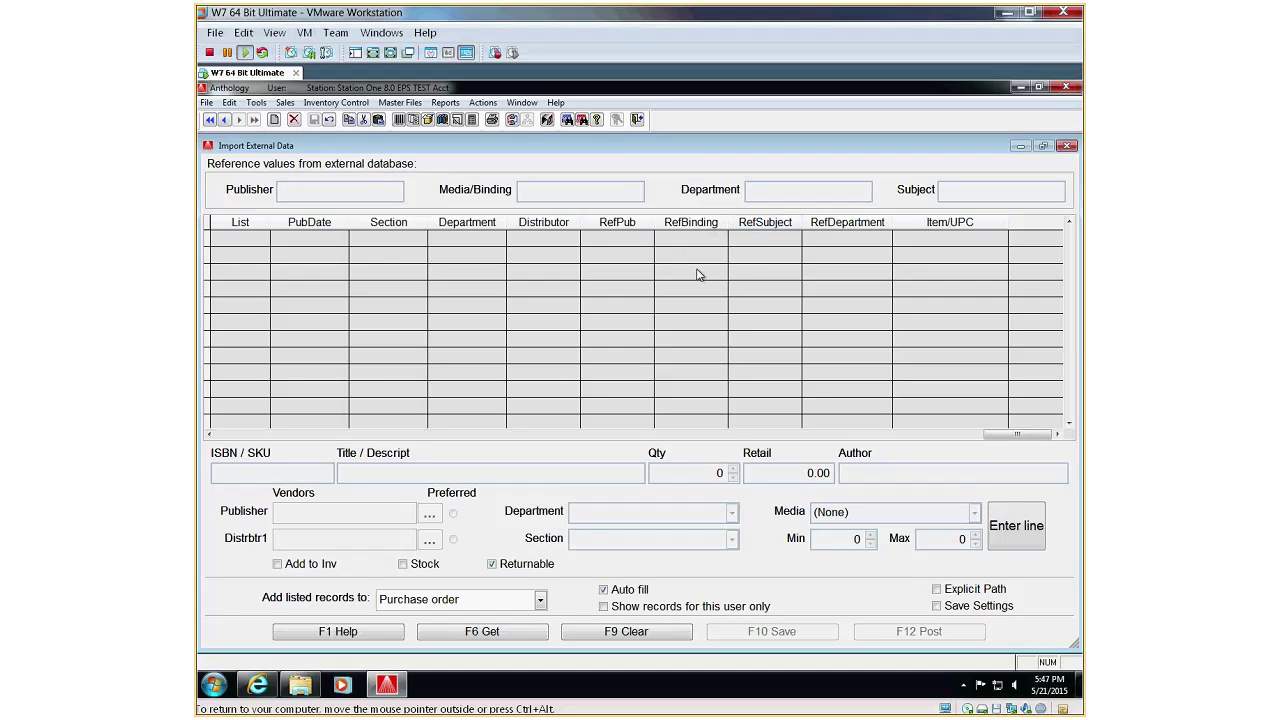
{"action": "left_click", "coordinate": [233, 438]}
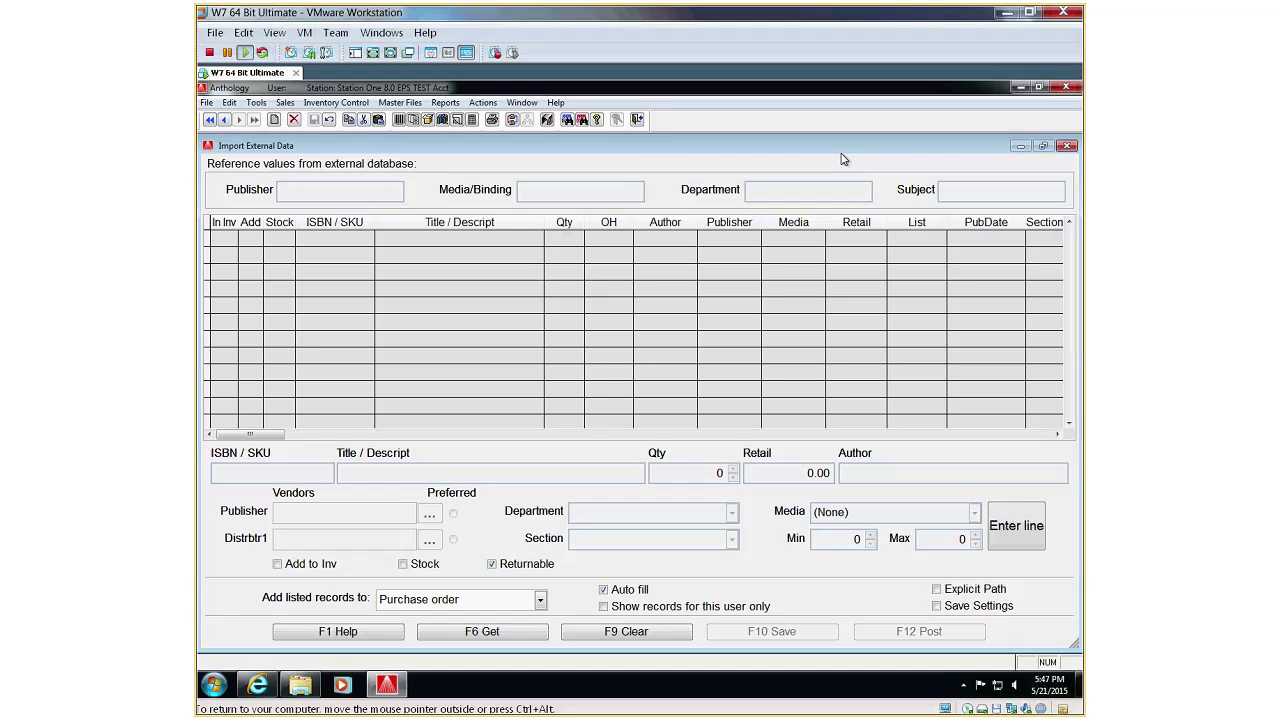
{"action": "left_click", "coordinate": [1068, 146]}
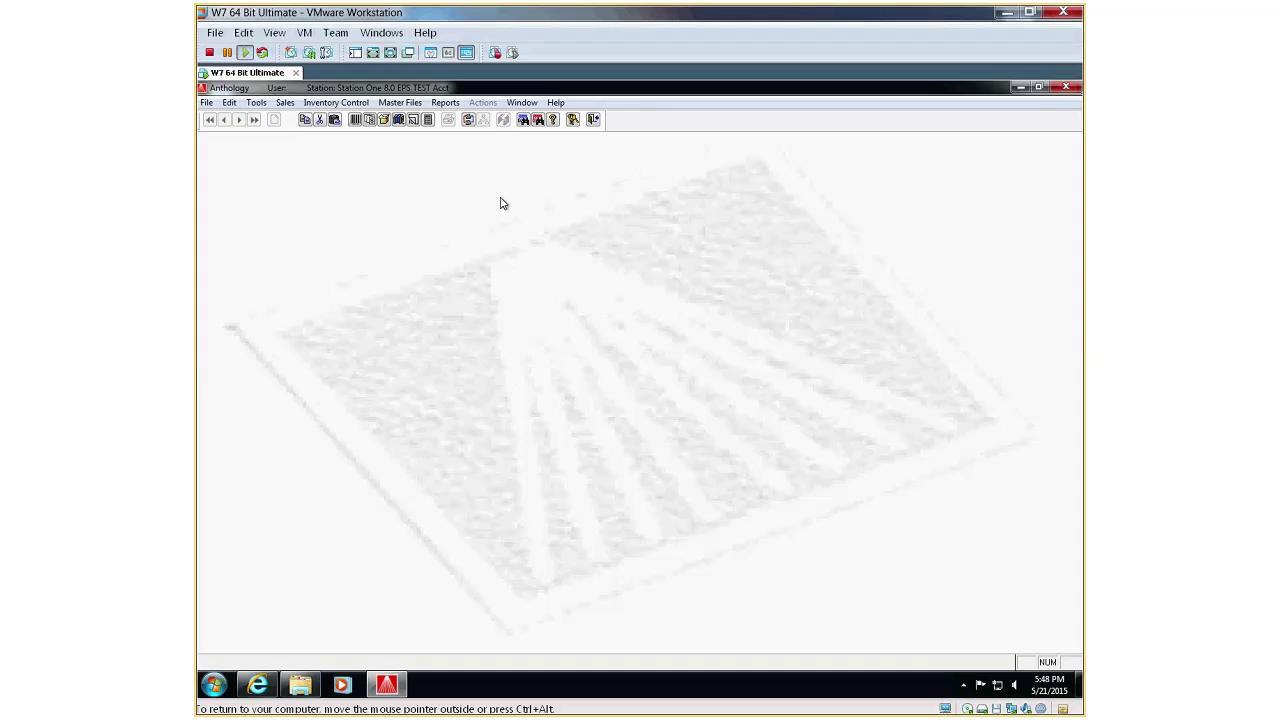
- Open the details of draft purchase order 003863 and narrow the Title / Description column to bring the Pub column into view
{"action": "left_click", "coordinate": [369, 120]}
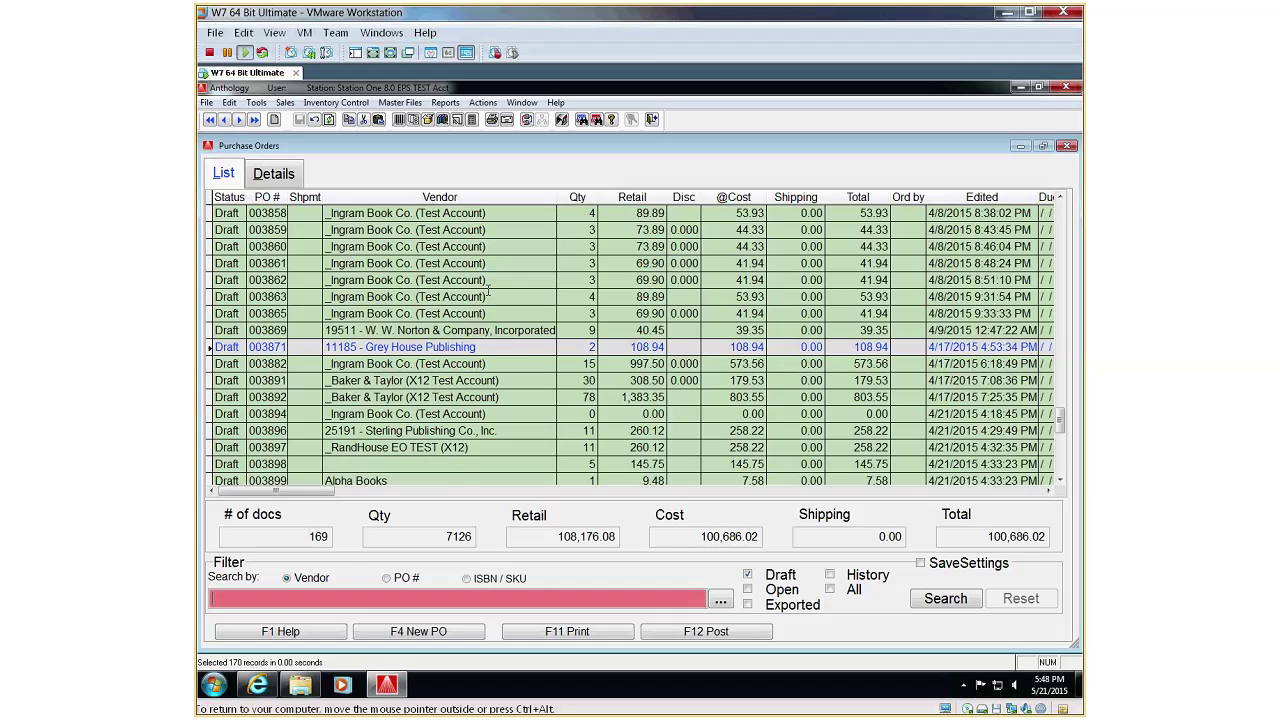
{"action": "left_click", "coordinate": [488, 293]}
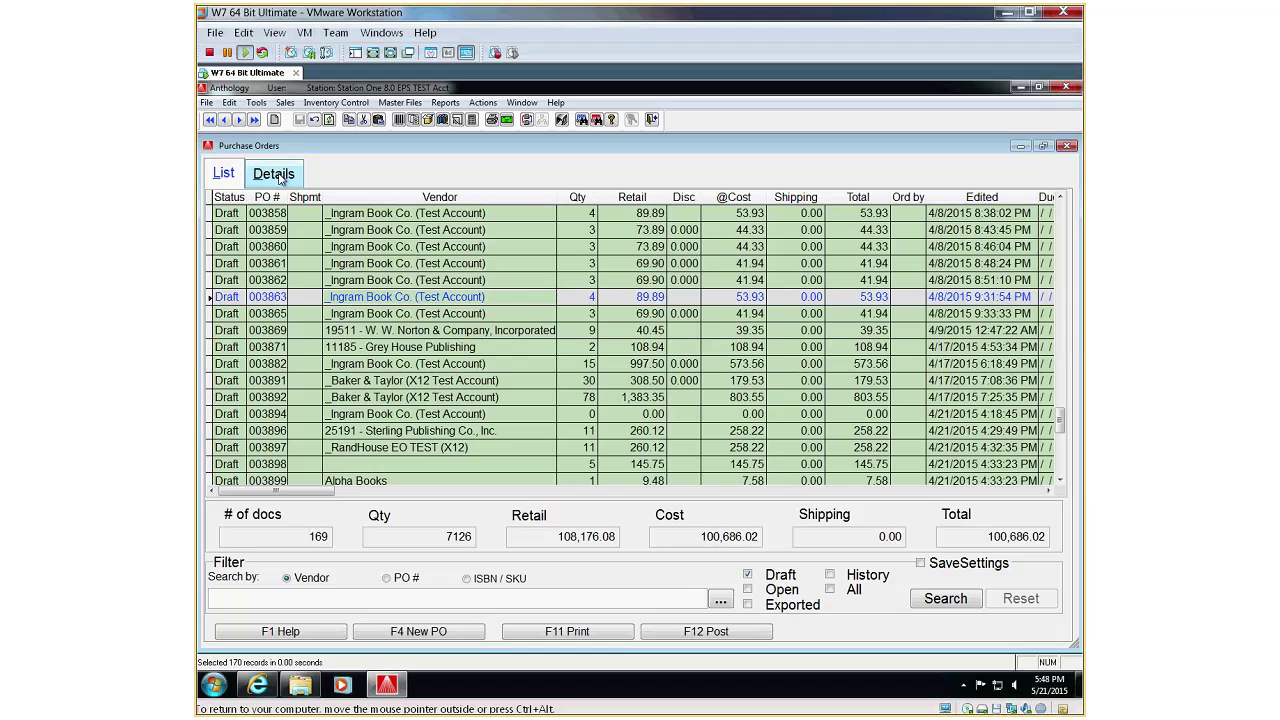
{"action": "left_click", "coordinate": [279, 177]}
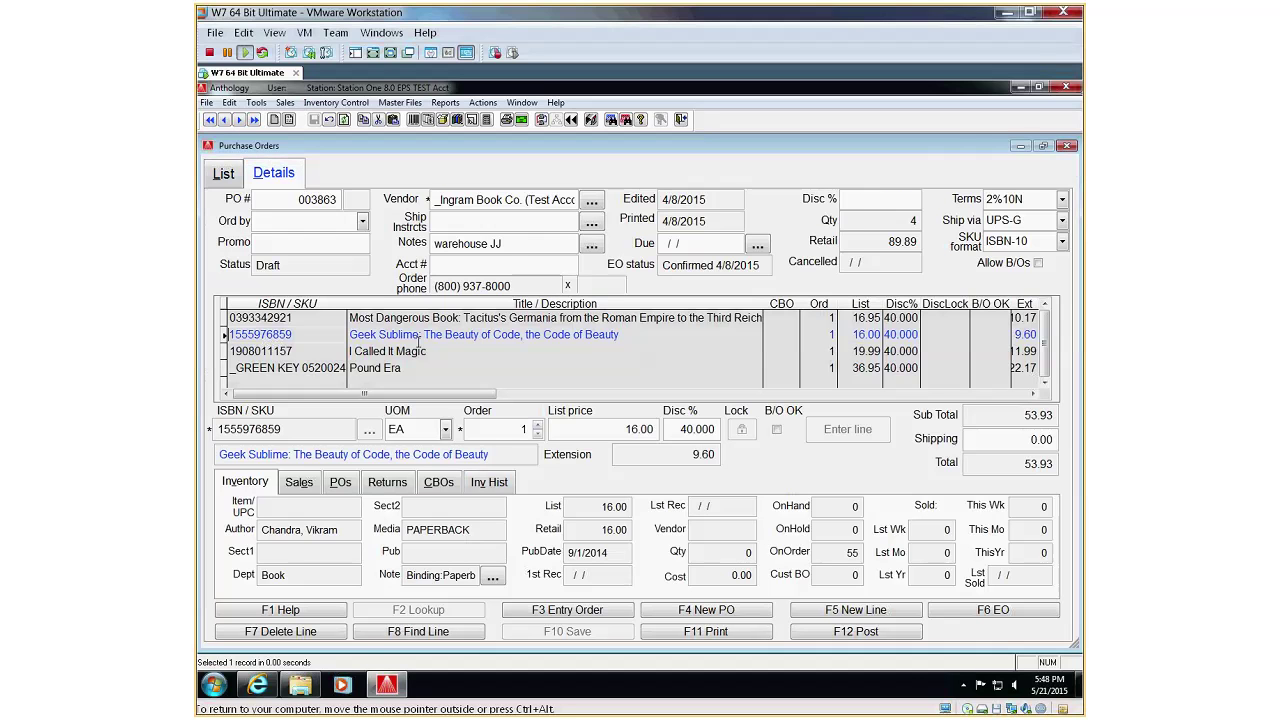
{"action": "left_click", "coordinate": [418, 338]}
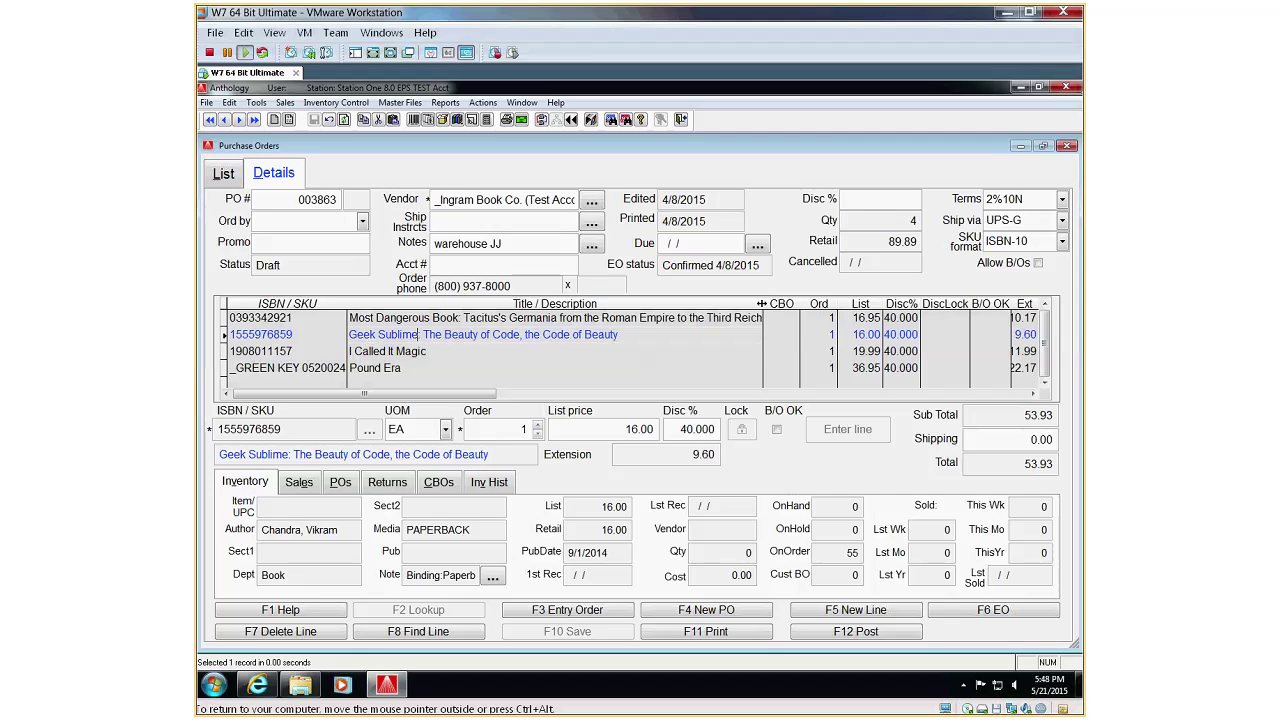
{"action": "left_click_drag", "start_coordinate": [761, 303], "coordinate": [493, 318]}
{"action": "left_click", "coordinate": [961, 321]}
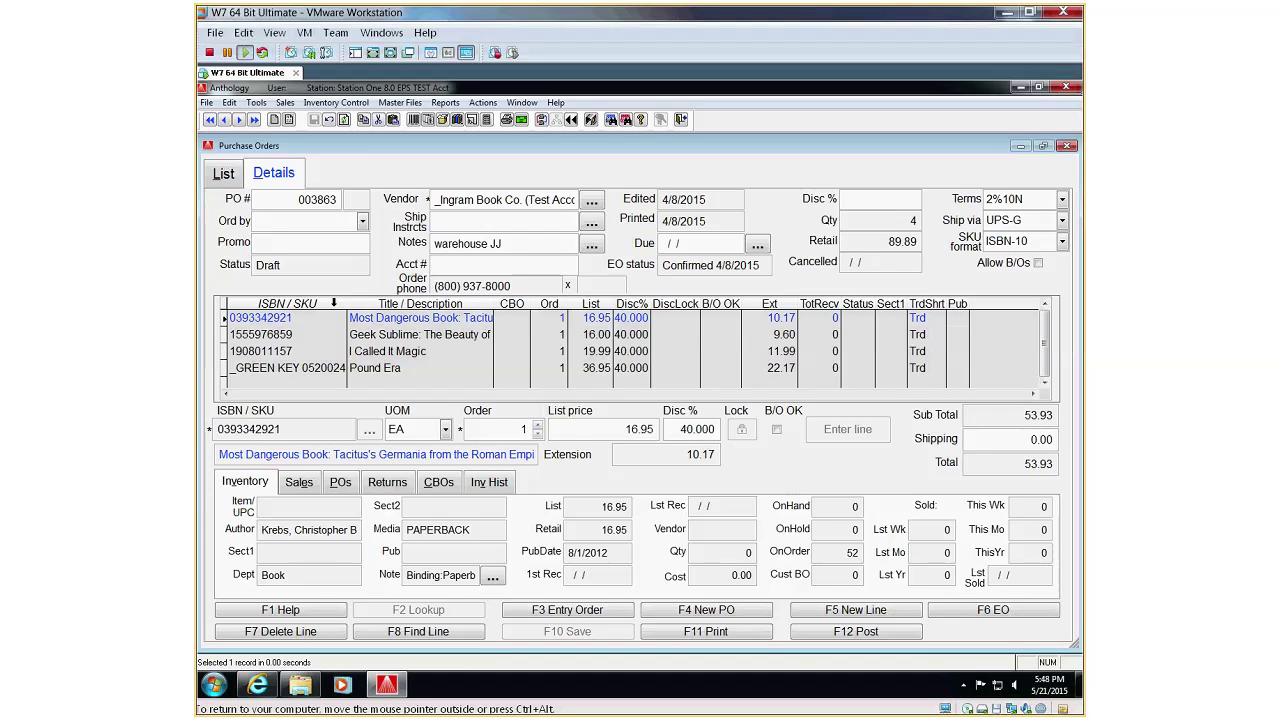
- Edit the inventory record of the Most Dangerous Book line, removing the author's middle initial and setting Section1 to ANTIQUES/COLLECT
{"action": "left_click", "coordinate": [393, 317]}
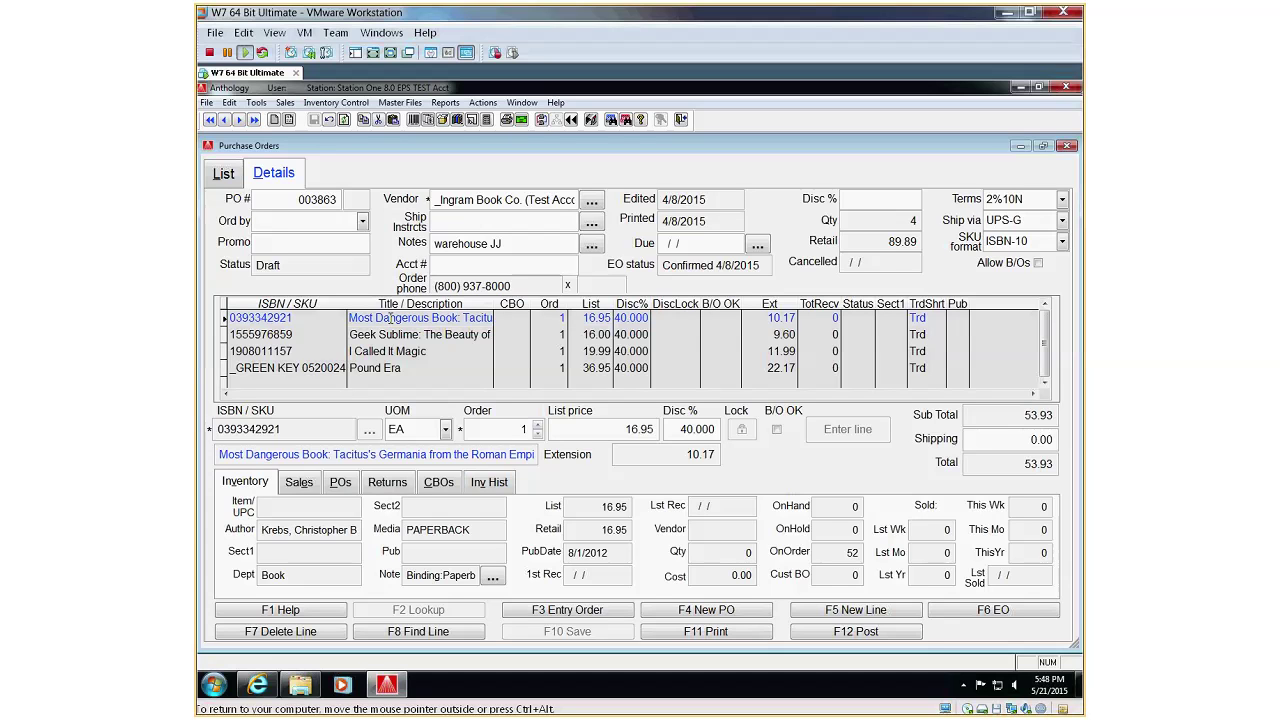
{"action": "right_click", "coordinate": [392, 320]}
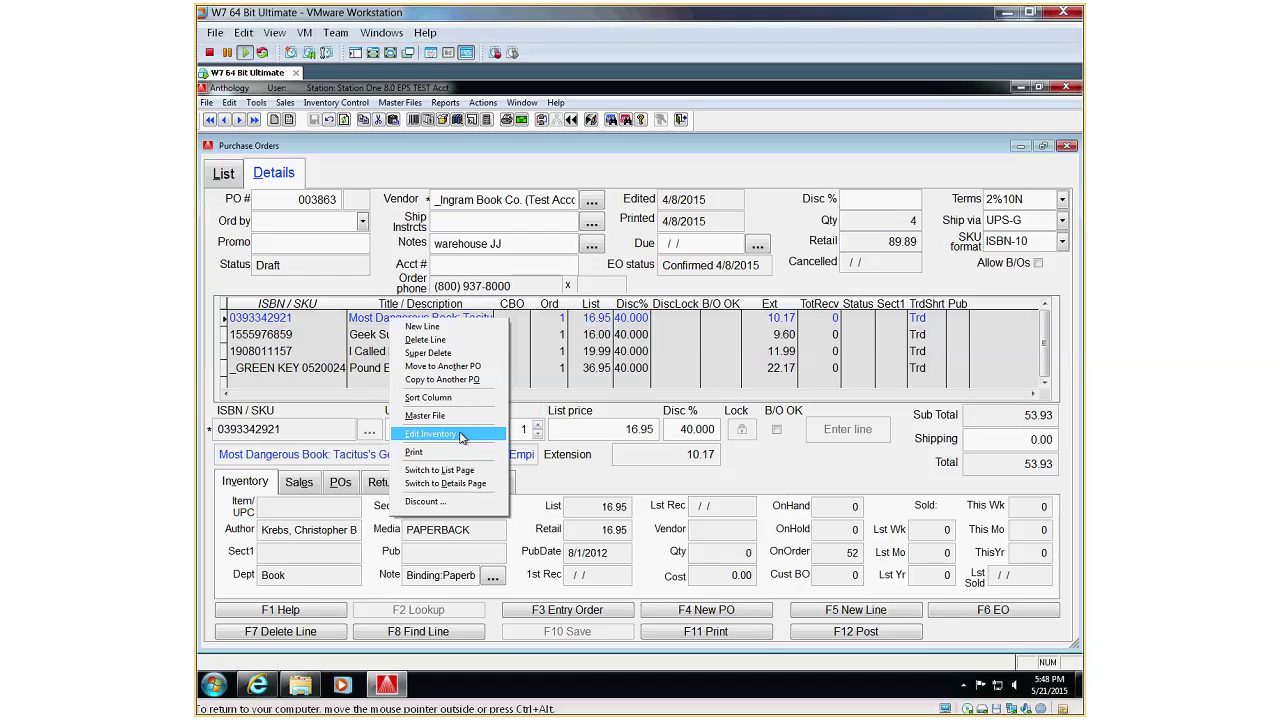
{"action": "left_click", "coordinate": [460, 436]}
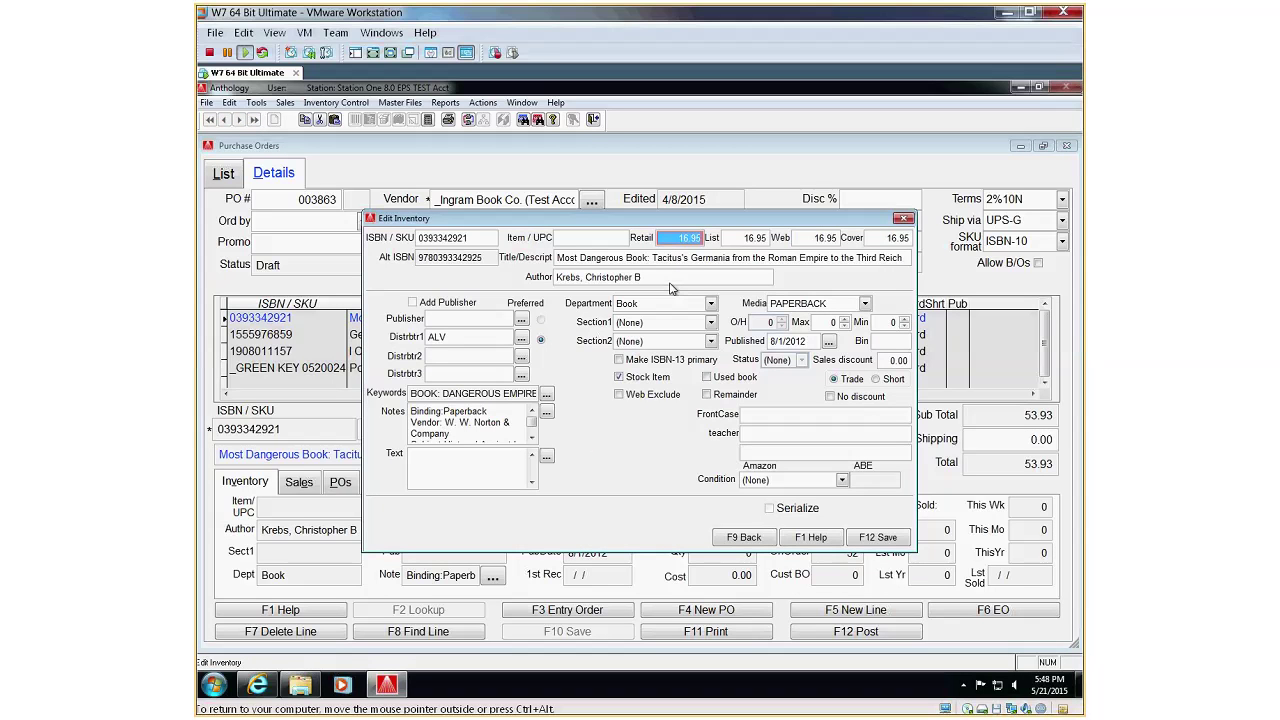
{"action": "left_click", "coordinate": [670, 285]}
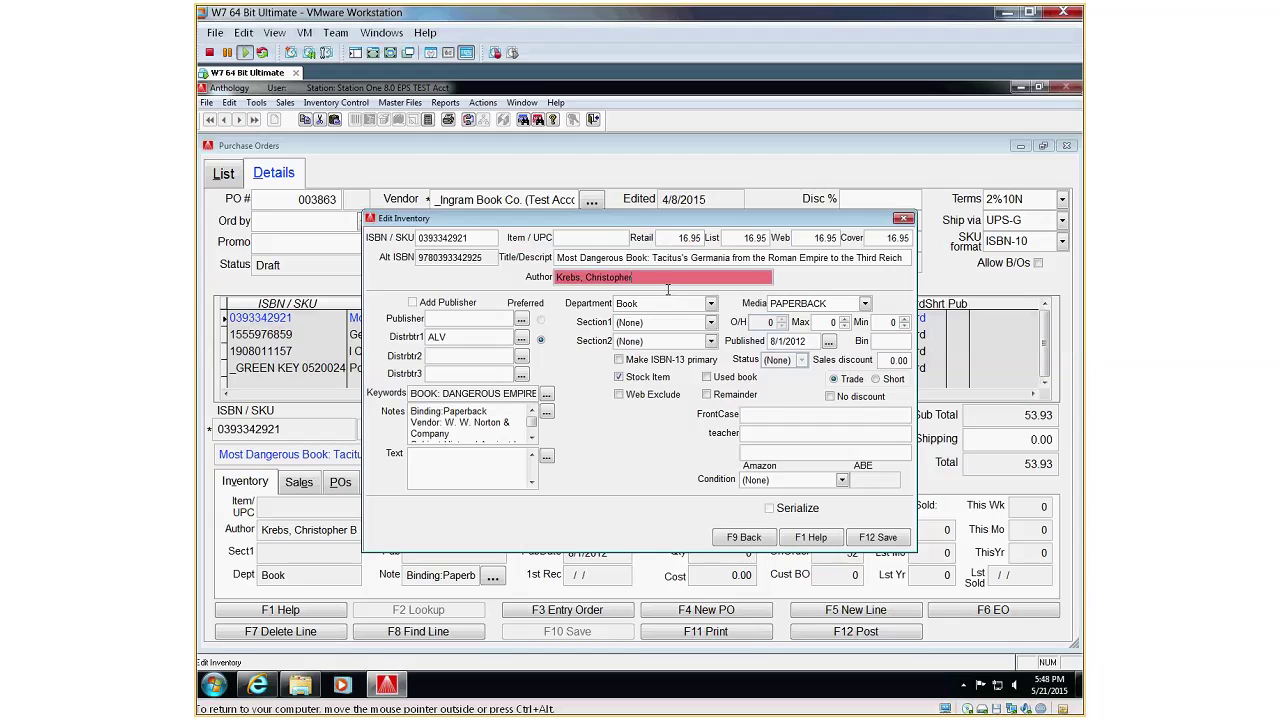
{"action": "left_click", "coordinate": [645, 322]}
{"action": "left_click", "coordinate": [652, 388]}
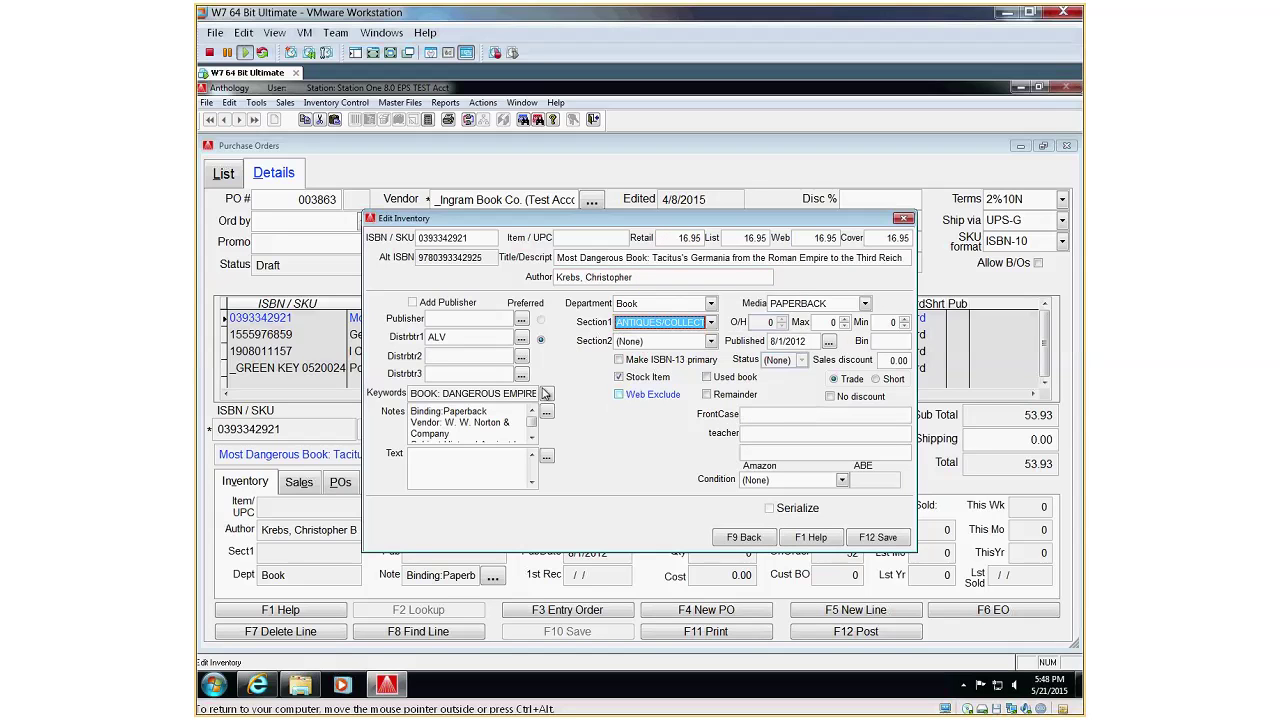
- Look up publishers starting with "har" and assign Harper Collins Teen as the publisher of the Most Dangerous Book title
{"action": "left_click", "coordinate": [466, 320]}
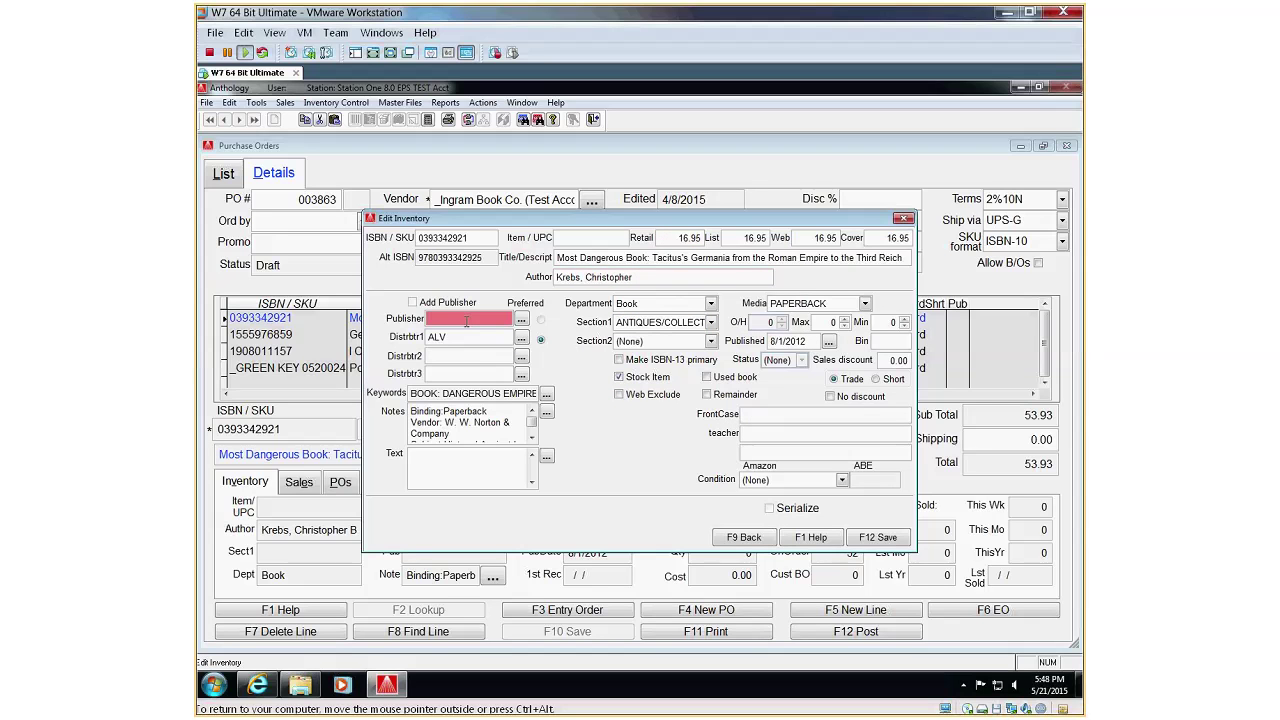
{"action": "type", "text": "har"}
{"action": "key", "text": "Tab"}
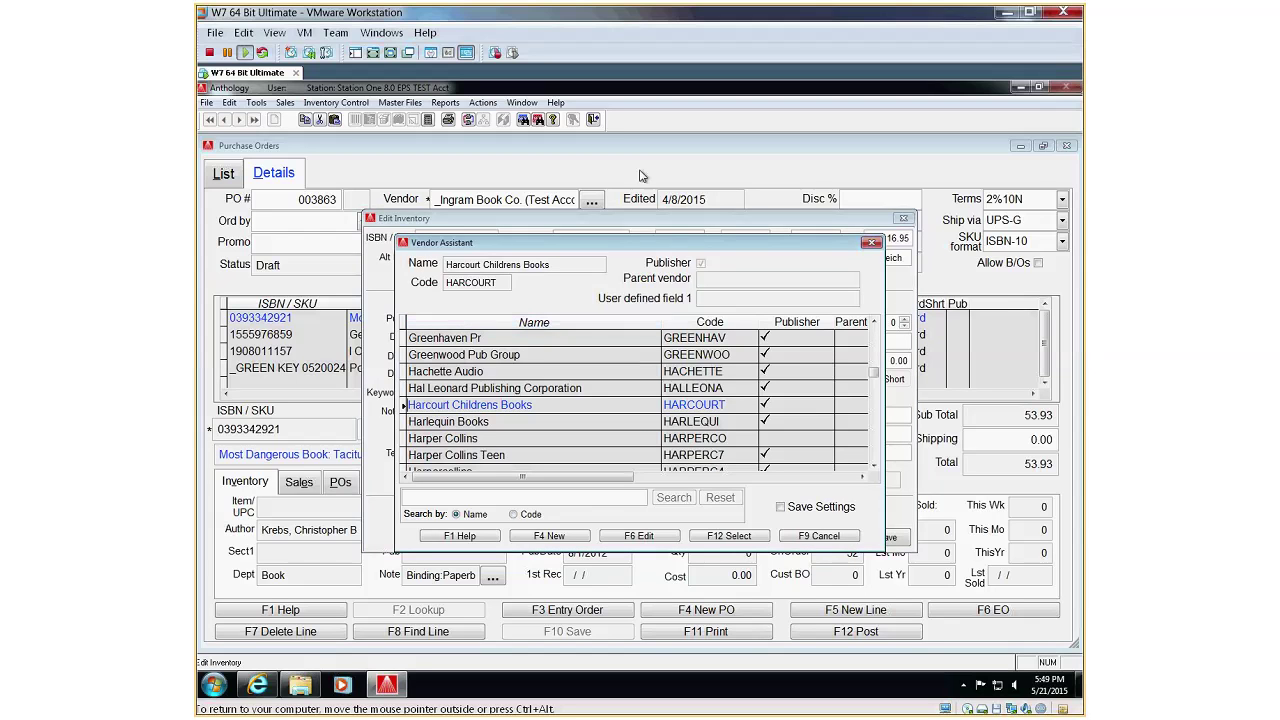
{"action": "left_click_drag", "start_coordinate": [628, 247], "coordinate": [740, 283]}
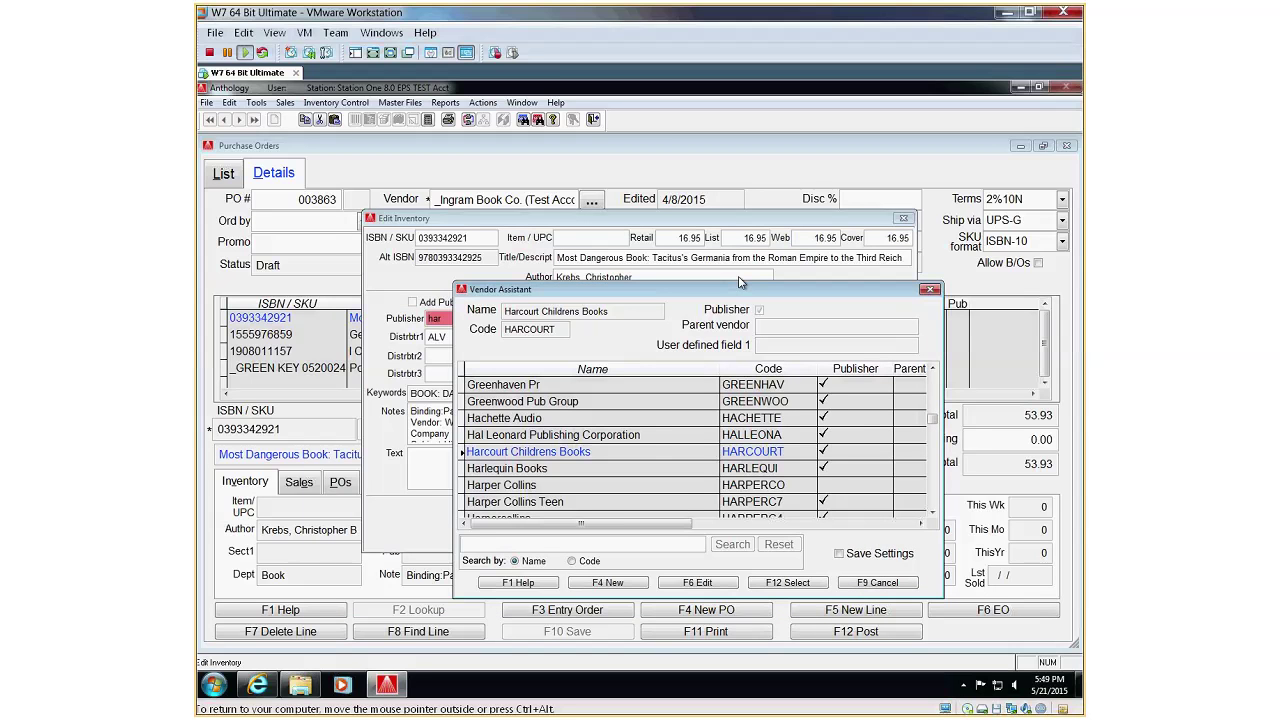
{"action": "left_click_drag", "start_coordinate": [740, 283], "coordinate": [766, 275]}
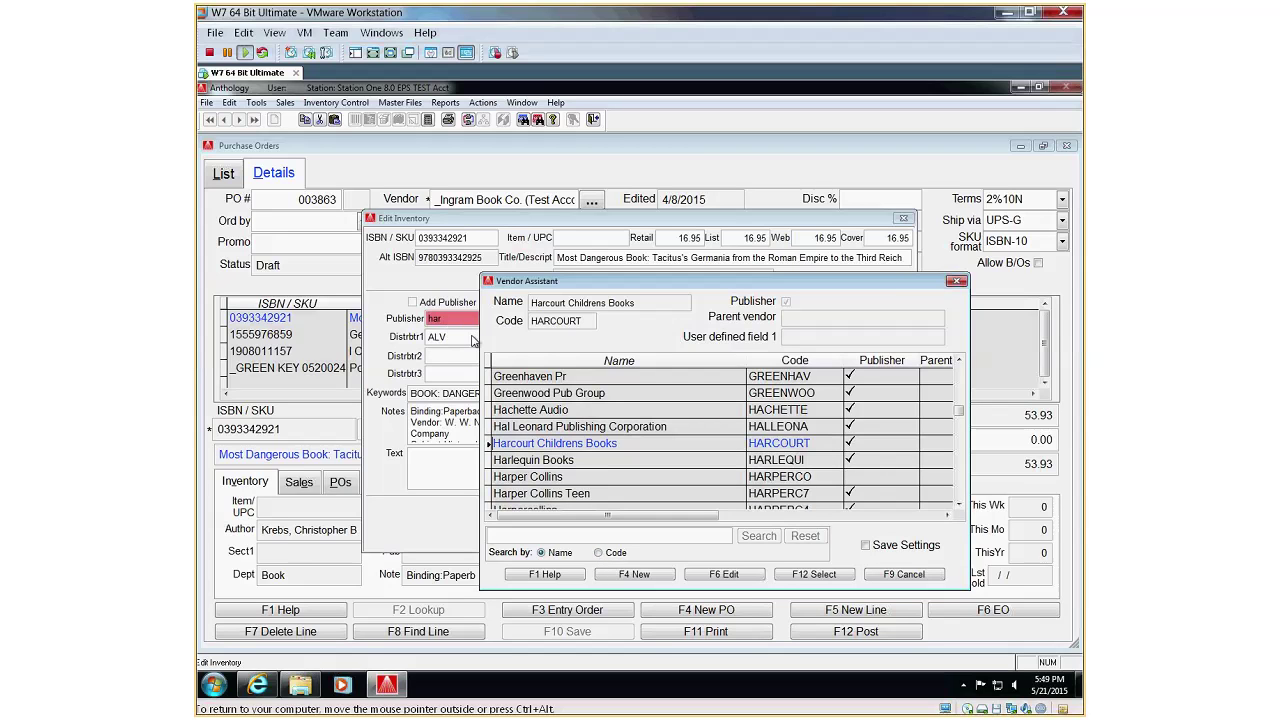
{"action": "left_click", "coordinate": [598, 474]}
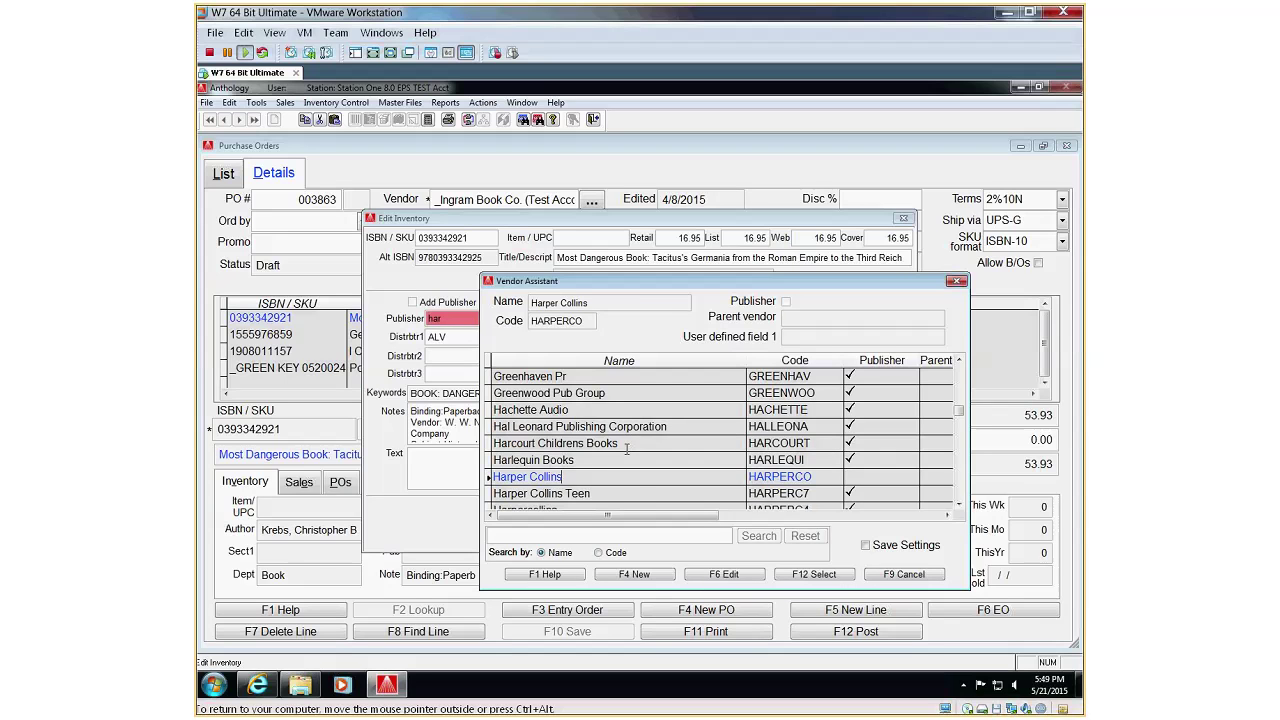
{"action": "scroll", "coordinate": [551, 443], "scroll_direction": "down", "scroll_amount": 2}
{"action": "left_click", "coordinate": [551, 443]}
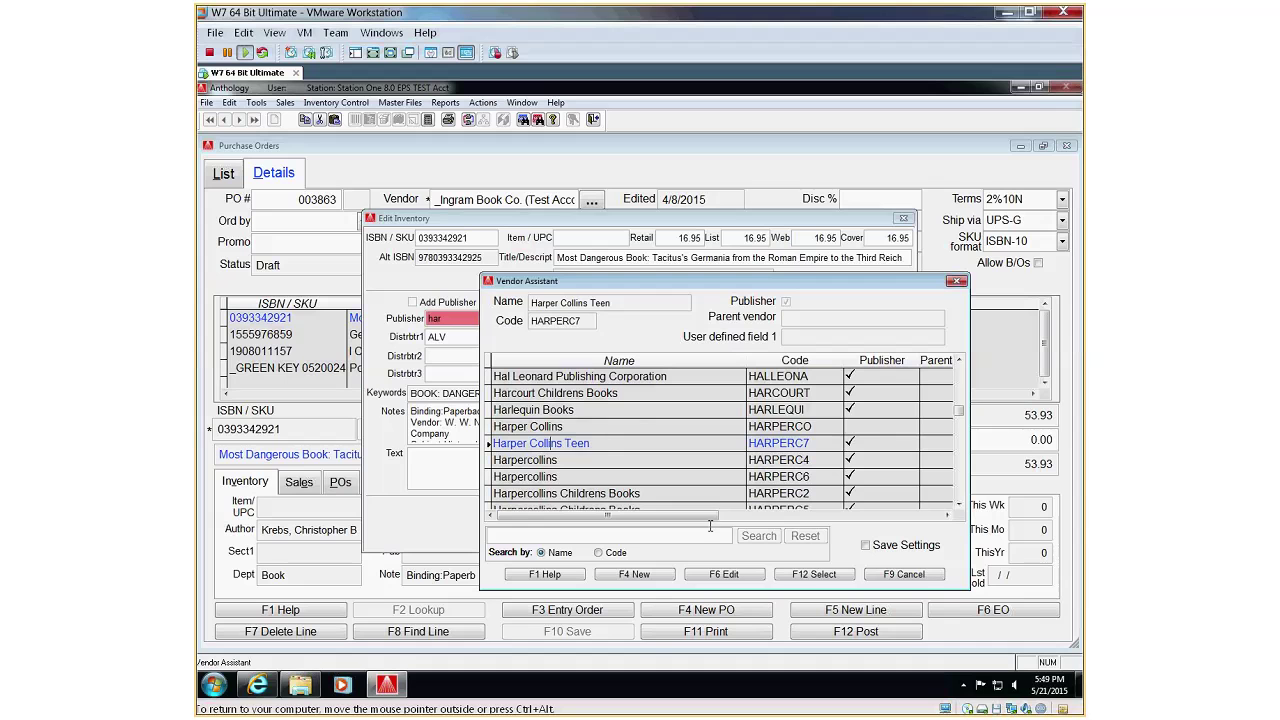
{"action": "left_click", "coordinate": [815, 575]}
- Set Distrbtr1 of the Most Dangerous Book title to _Ingram Pub Services (test acct) and save the inventory record
{"action": "mouse_move", "coordinate": [493, 226]}
{"action": "left_mouse_down"}
{"action": "mouse_move", "coordinate": [481, 248]}
{"action": "mouse_move", "coordinate": [502, 231]}
{"action": "left_mouse_up"}
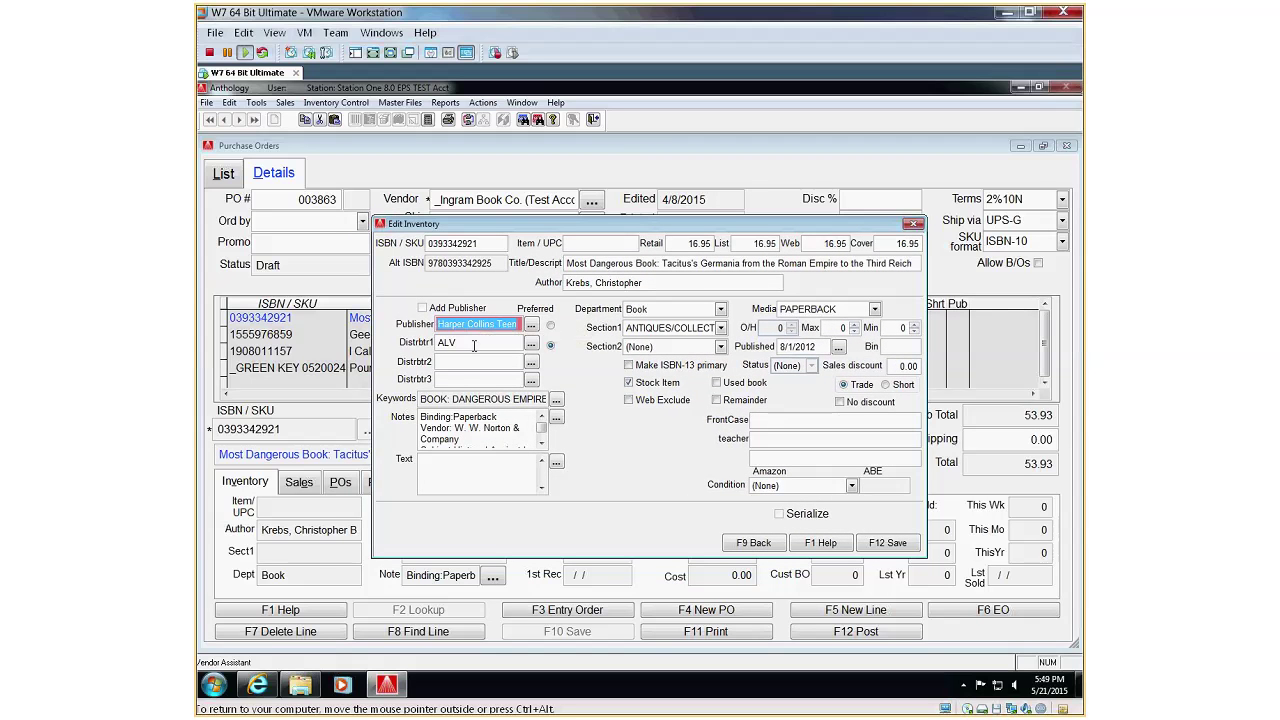
{"action": "left_click", "coordinate": [531, 344]}
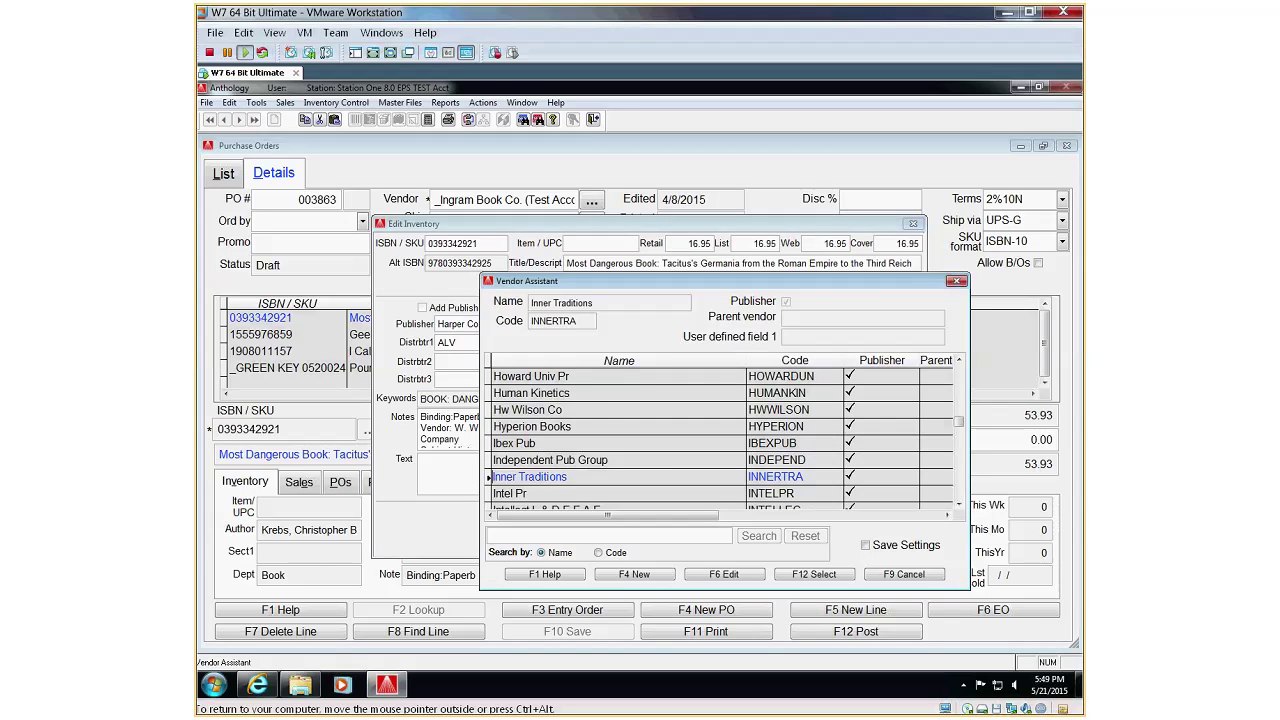
{"action": "key", "text": "Down"}
{"action": "key", "text": "Down"}
{"action": "key", "text": "Down"}
{"action": "key", "text": "Down"}
{"action": "key", "text": "Down"}
{"action": "key", "text": "Up"}
{"action": "key", "text": "Up"}
{"action": "key", "text": "Up"}
{"action": "key", "text": "Up"}
{"action": "key", "text": "Up"}
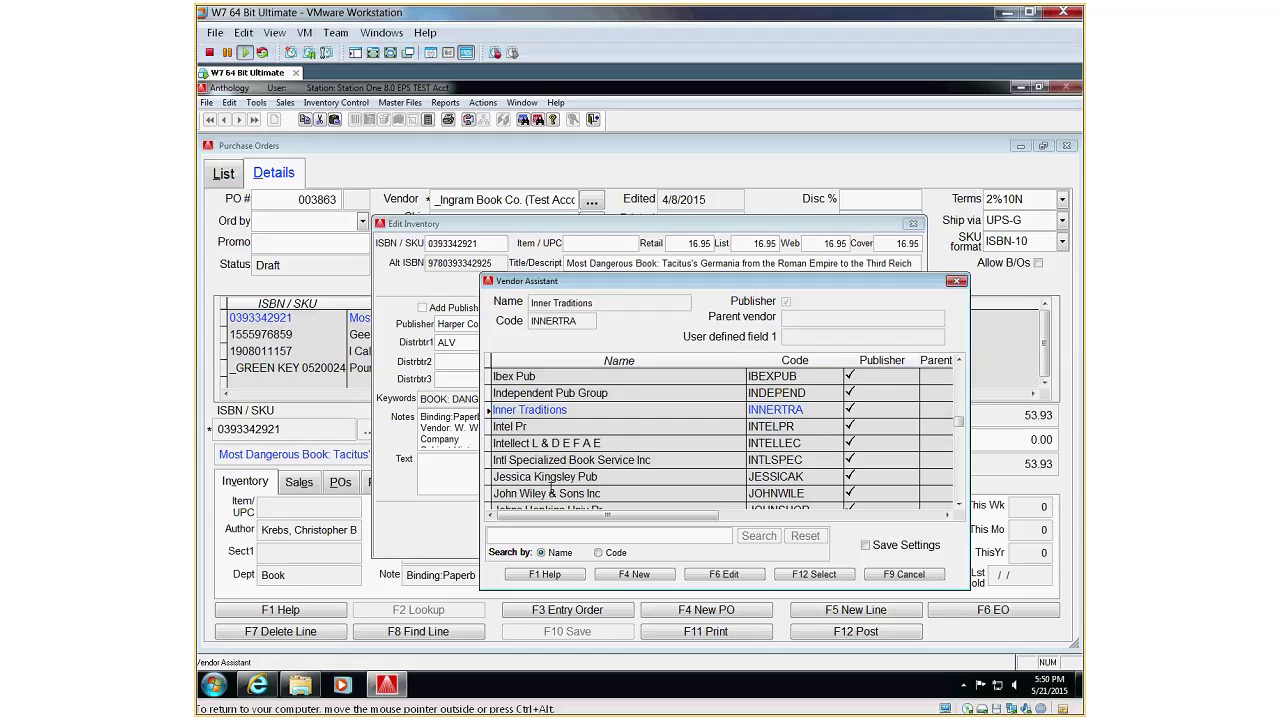
{"action": "key", "text": "End"}
{"action": "key", "text": "Up"}
{"action": "key", "text": "Up"}
{"action": "key", "text": "Up"}
{"action": "key", "text": "Up"}
{"action": "key", "text": "Up"}
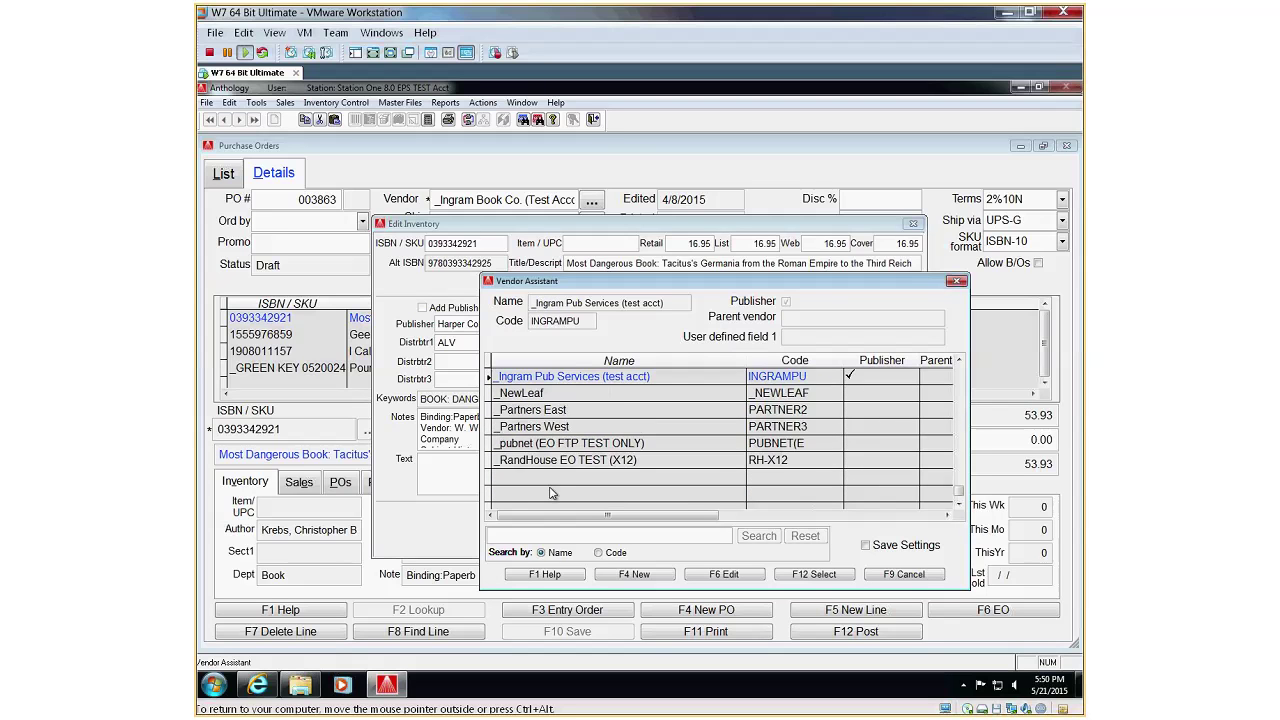
{"action": "key", "text": "Return"}
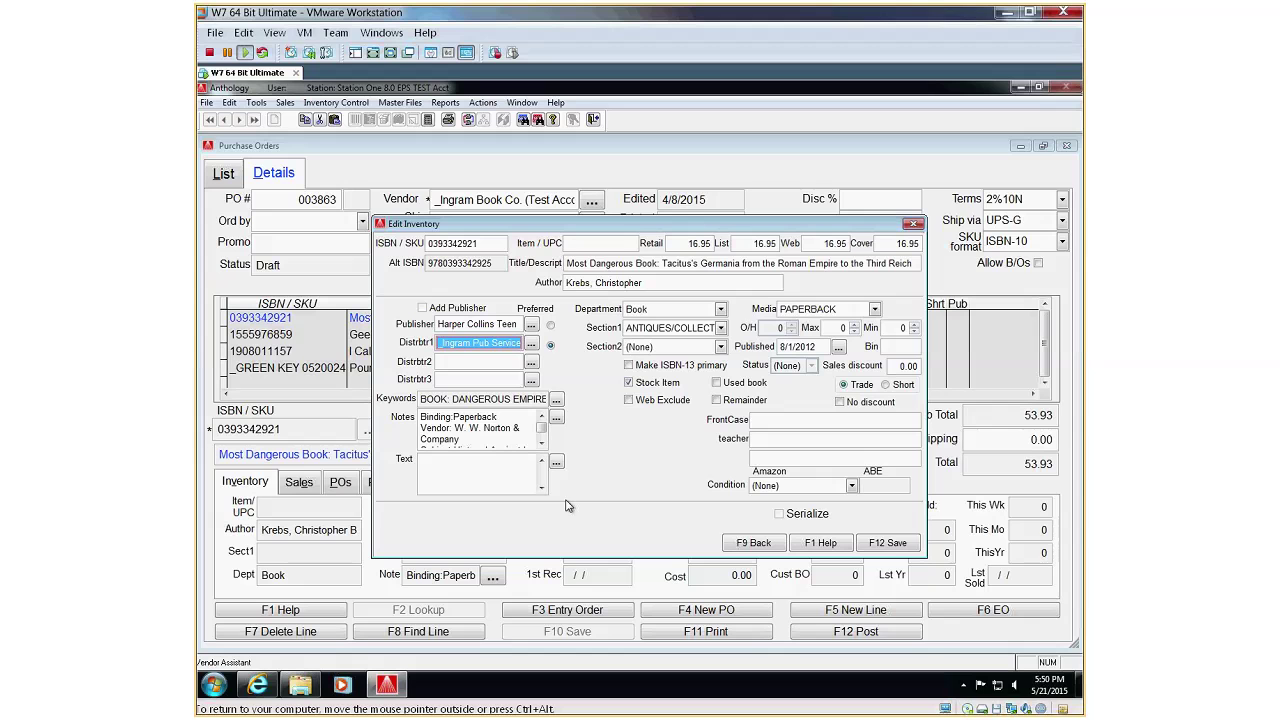
{"action": "key", "text": "Tab"}
{"action": "left_click", "coordinate": [888, 543]}
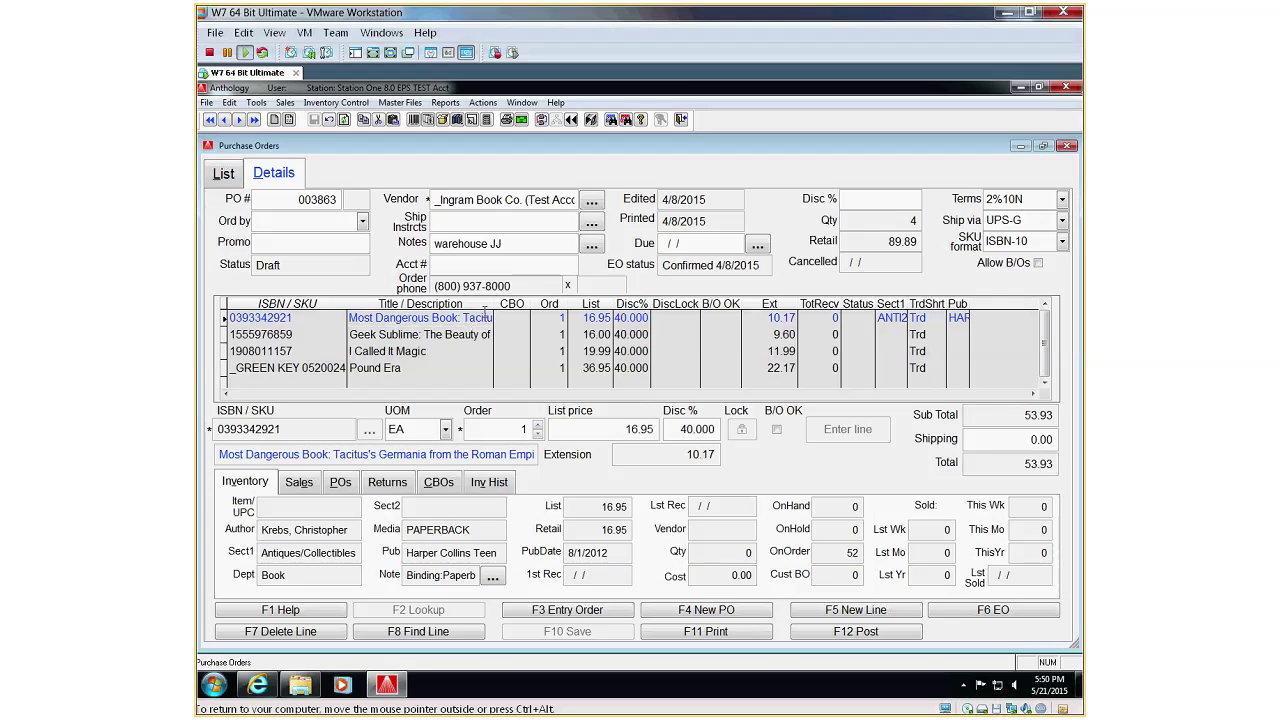
- Open the inventory record of the I Called It Magic line for editing and look up publishers starting with "b"
{"action": "right_click", "coordinate": [396, 353]}
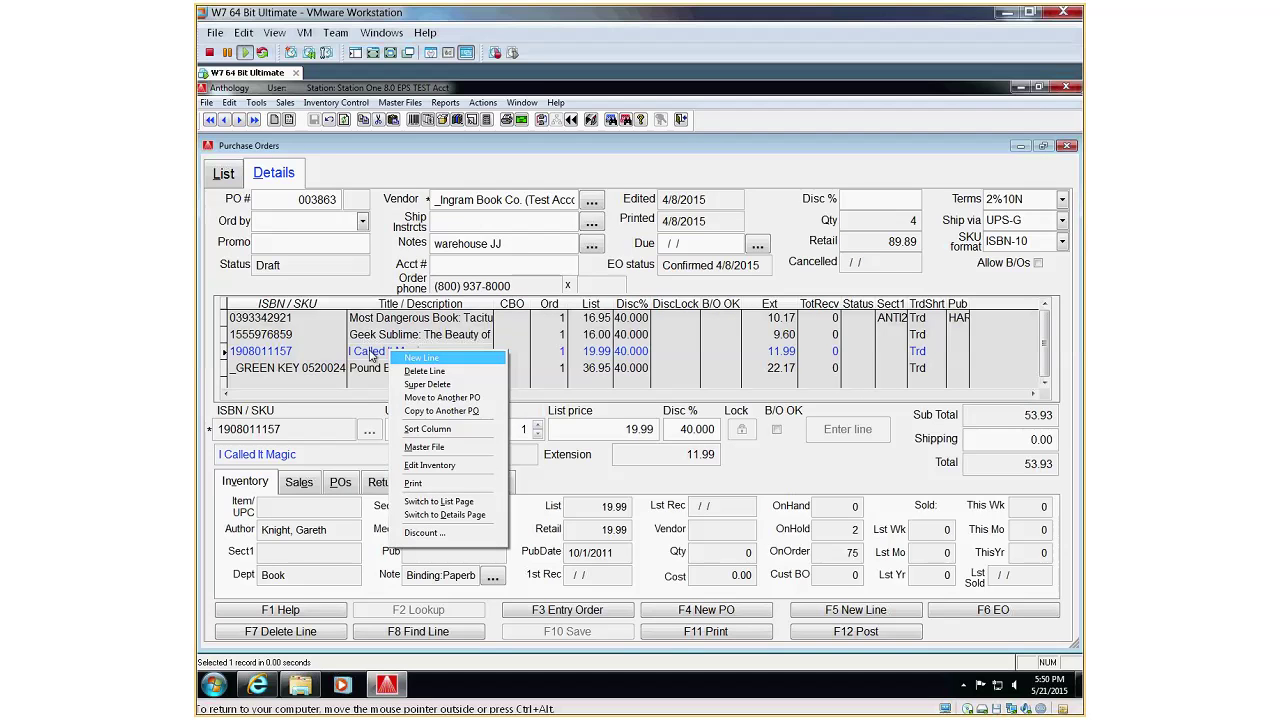
{"action": "left_click", "coordinate": [429, 465]}
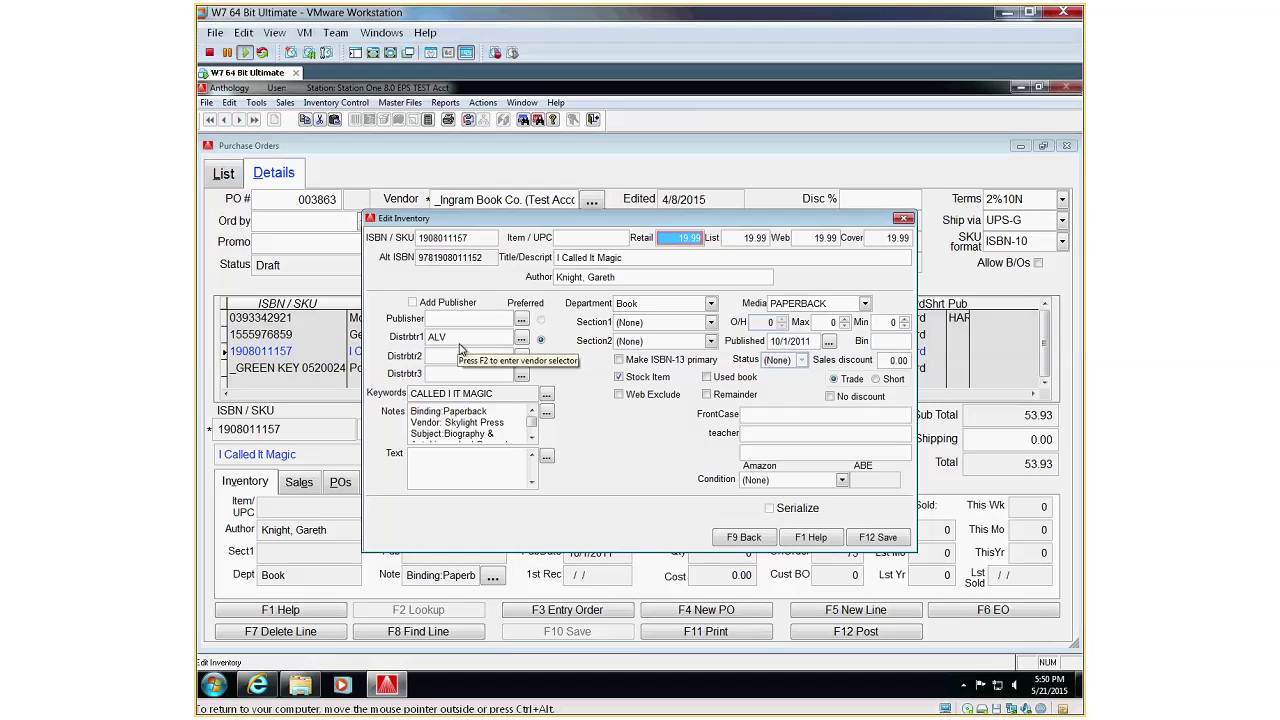
{"action": "left_click", "coordinate": [466, 320]}
{"action": "type", "text": "b"}
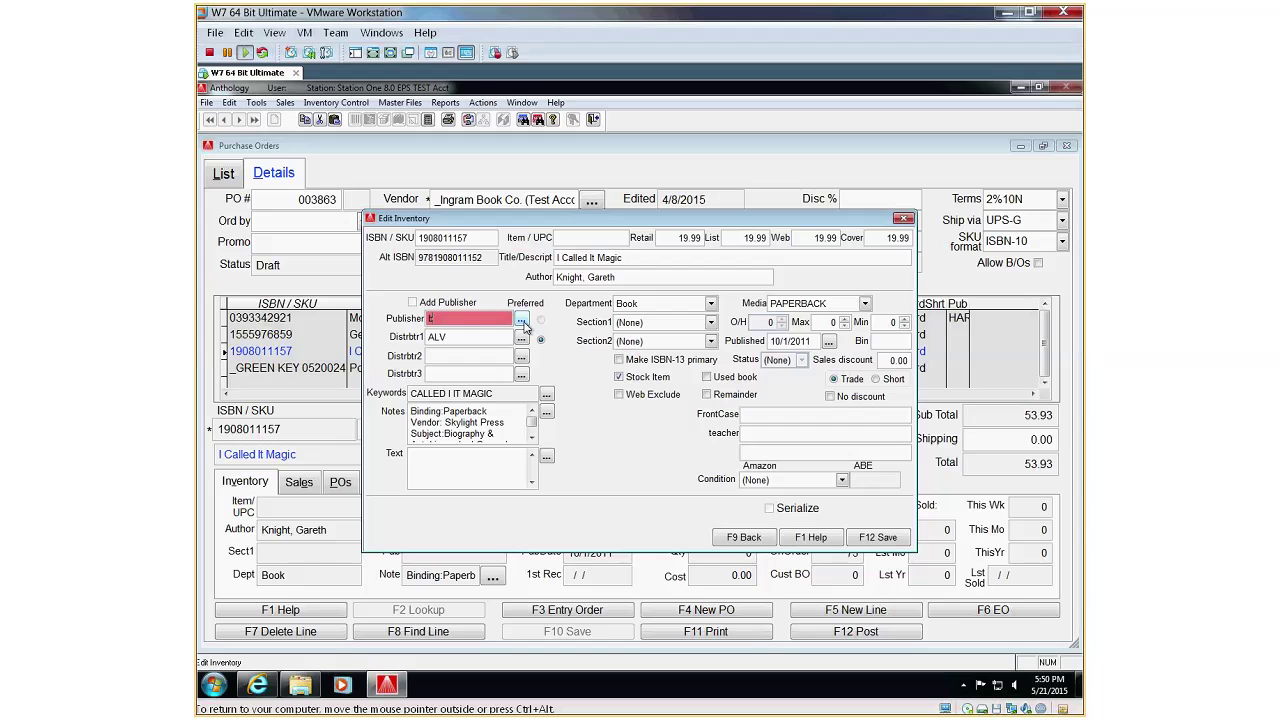
{"action": "left_click", "coordinate": [522, 321]}
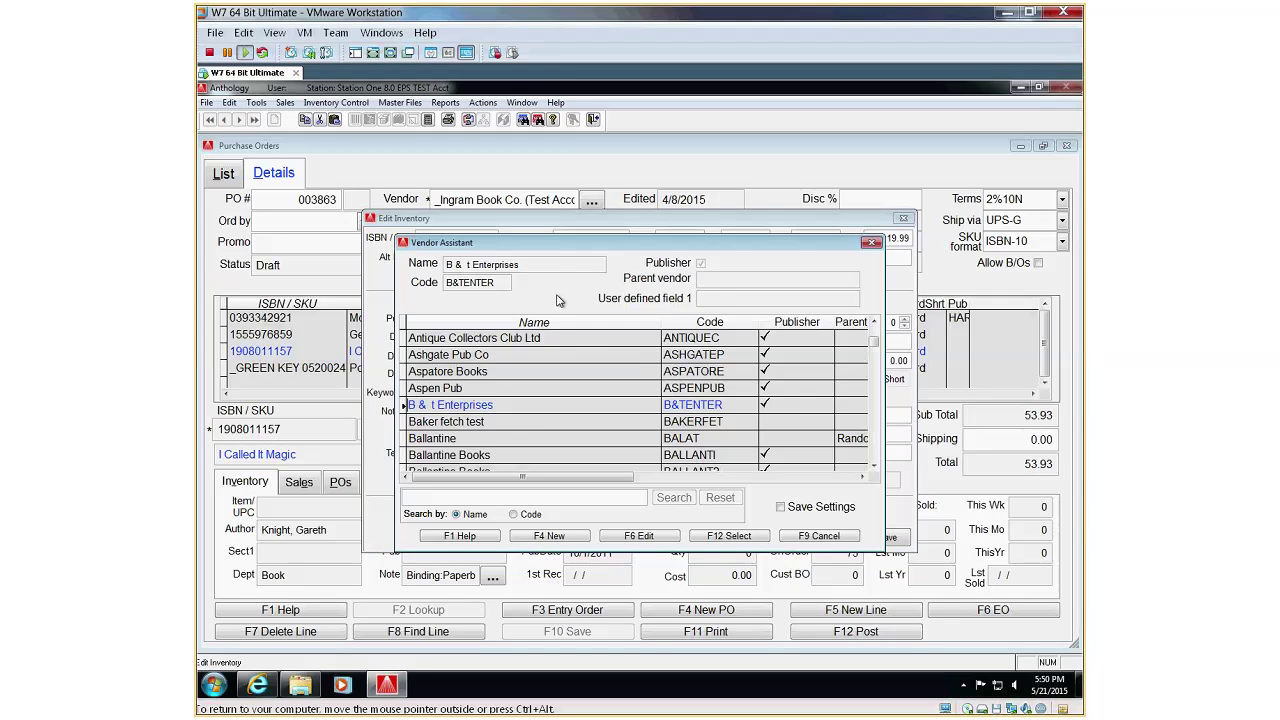
{"action": "left_click_drag", "start_coordinate": [581, 248], "coordinate": [651, 292]}
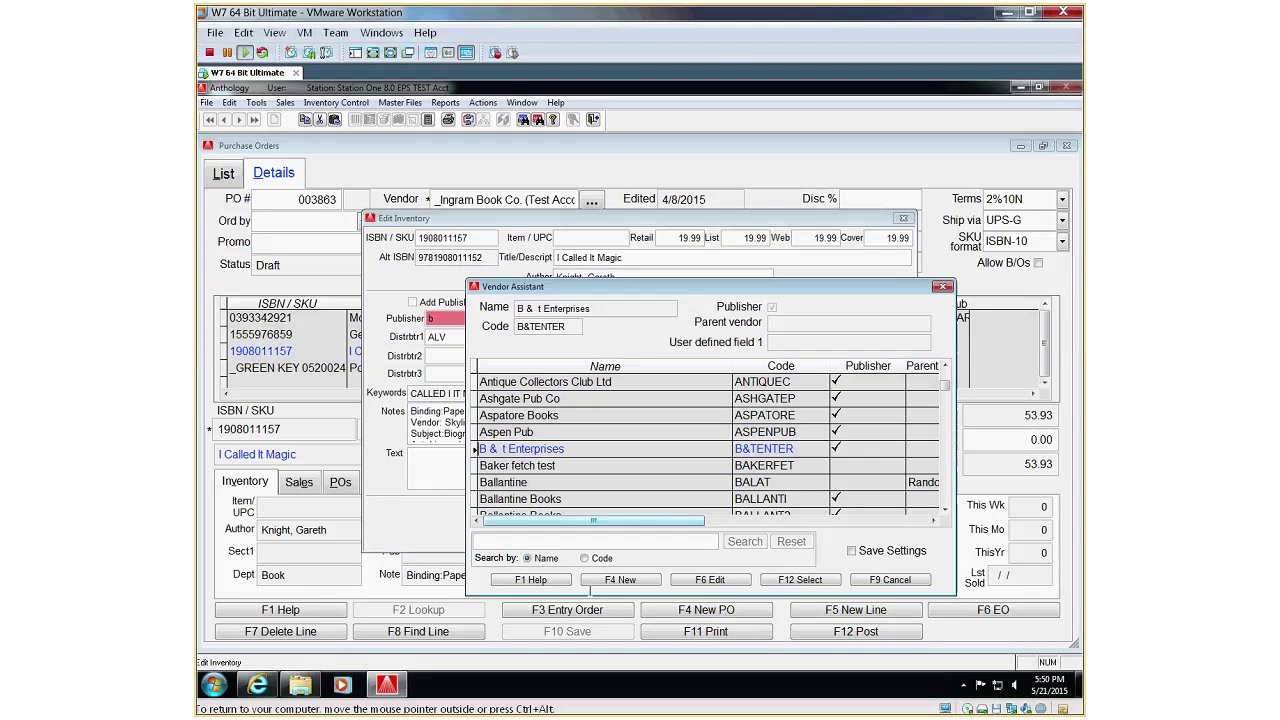
- Create a new vendor named New Baker from the publisher lookup, assign it to I Called It Magic and save the inventory record
{"action": "left_click", "coordinate": [630, 582]}
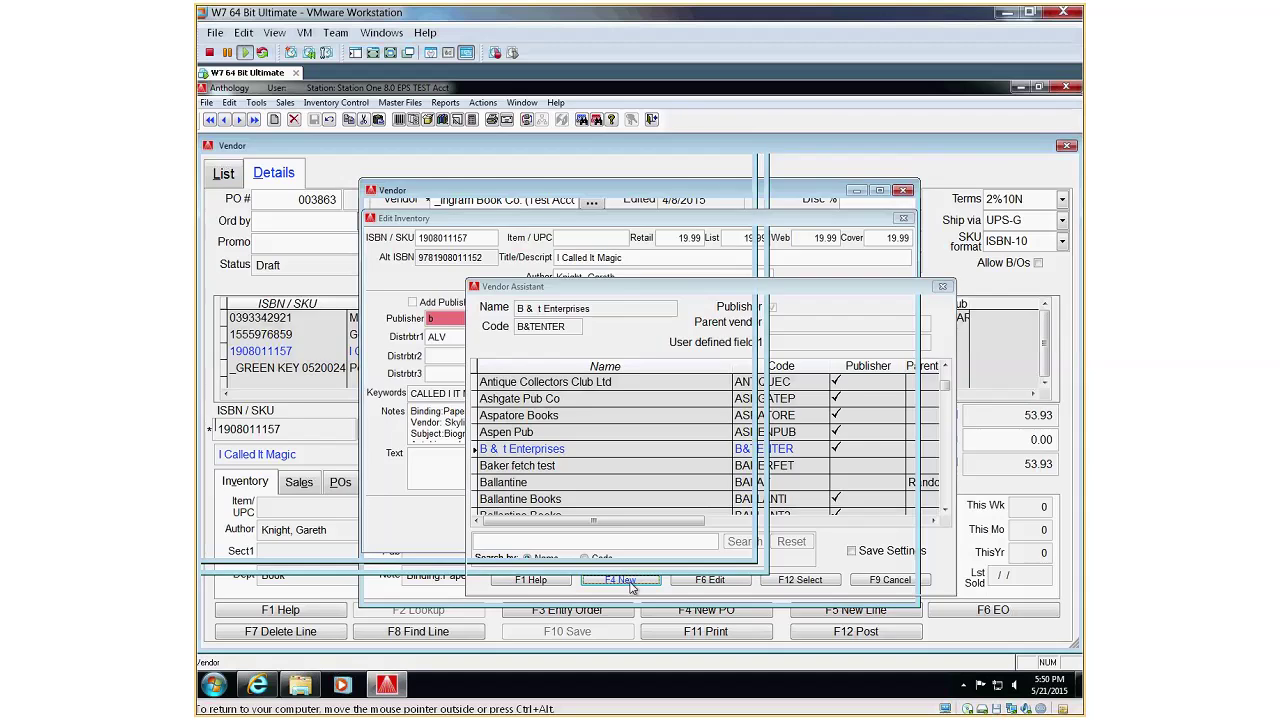
{"action": "type", "text": "New Baker"}
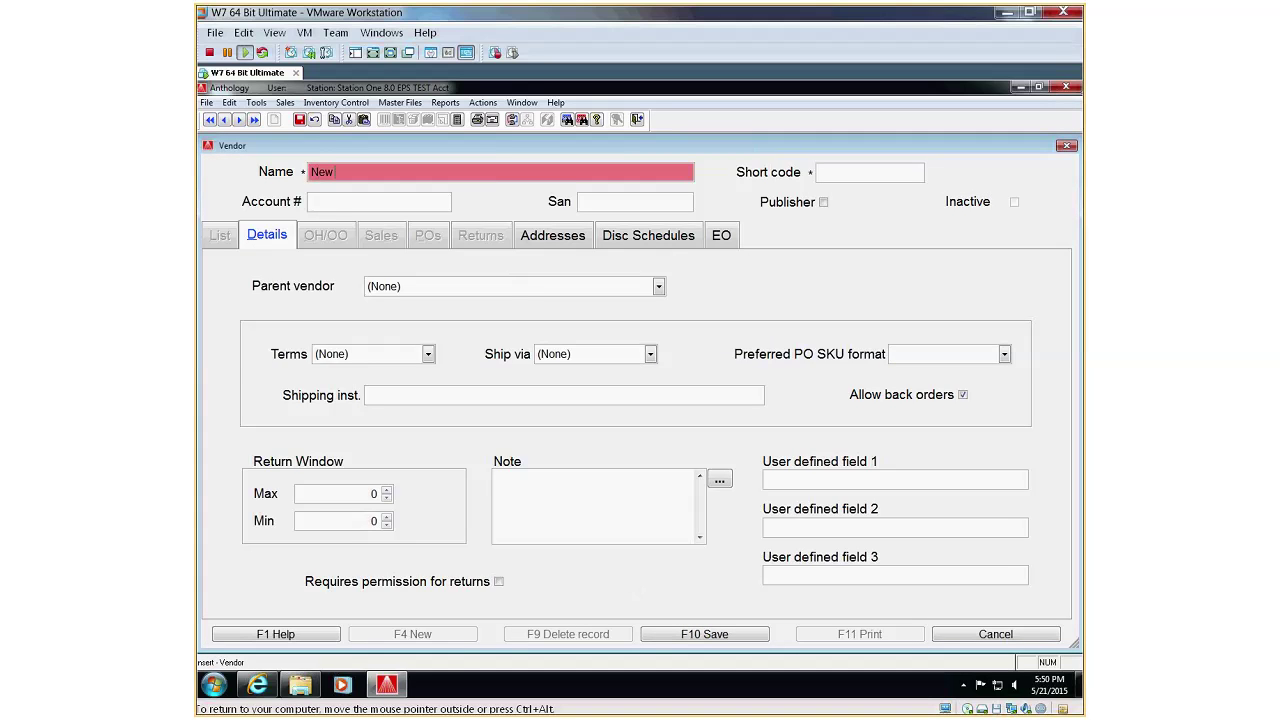
{"action": "key", "text": "Tab"}
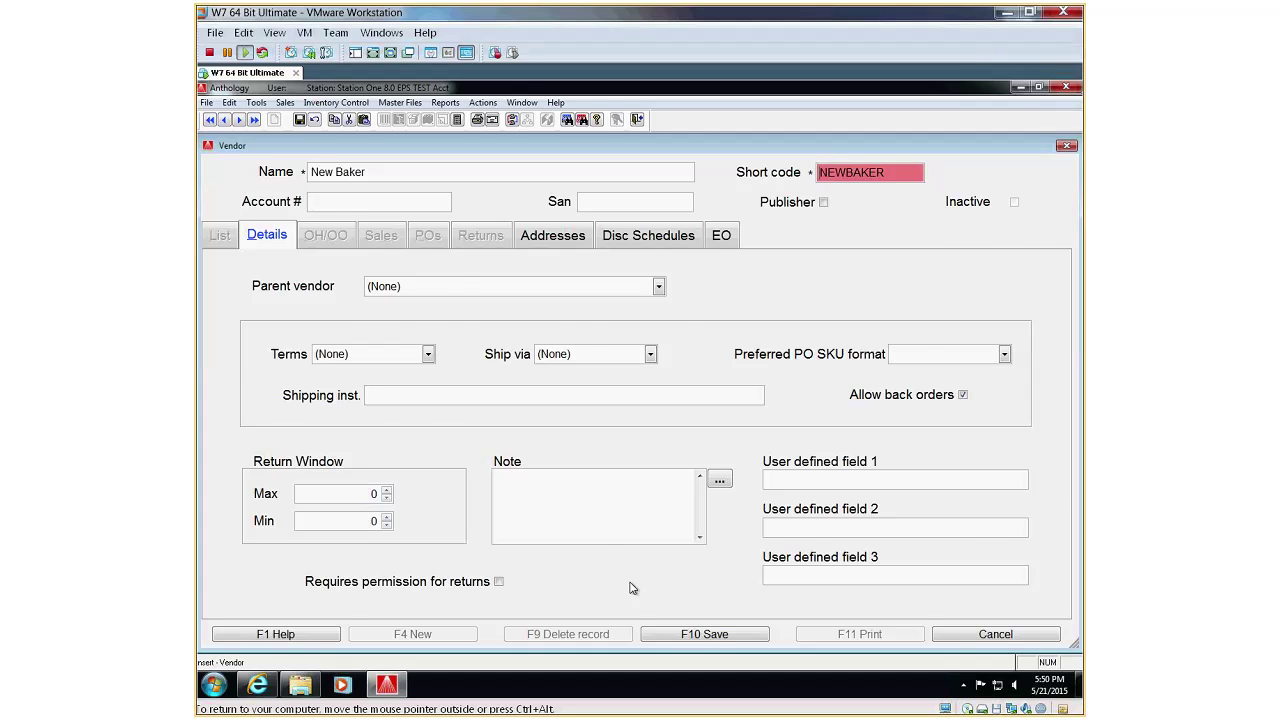
{"action": "key", "text": "F10"}
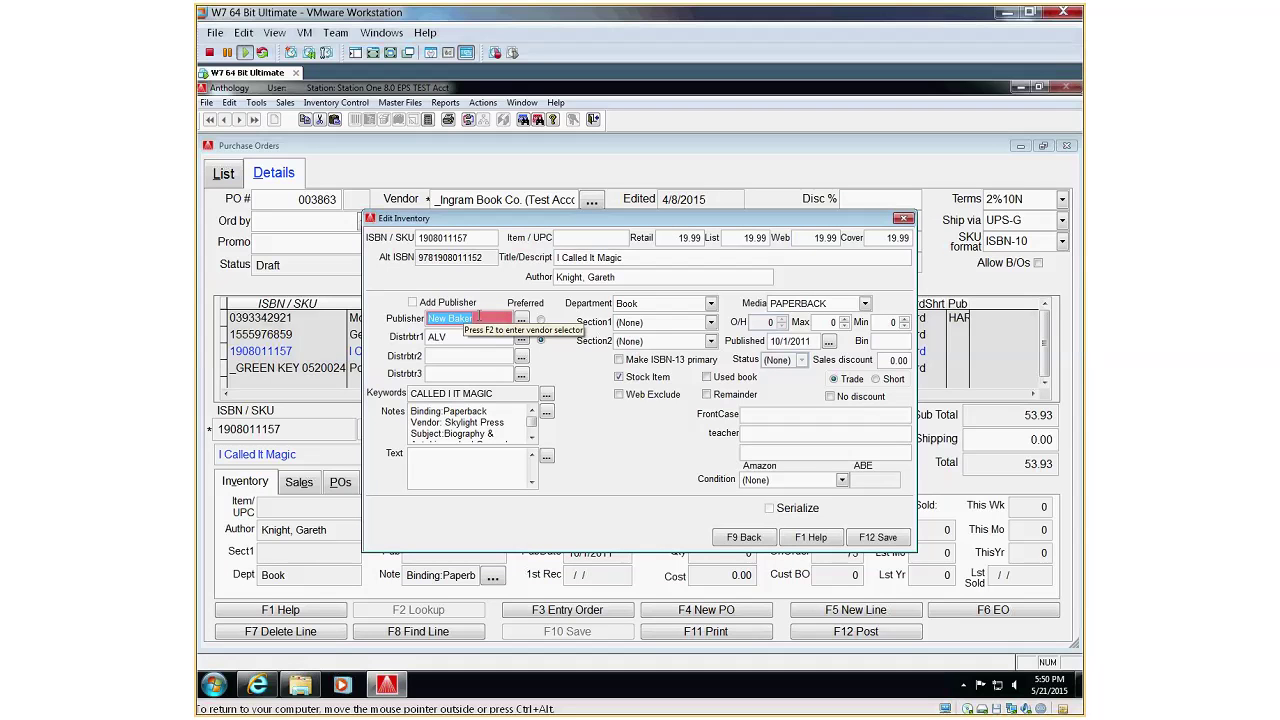
{"action": "left_click", "coordinate": [878, 537]}
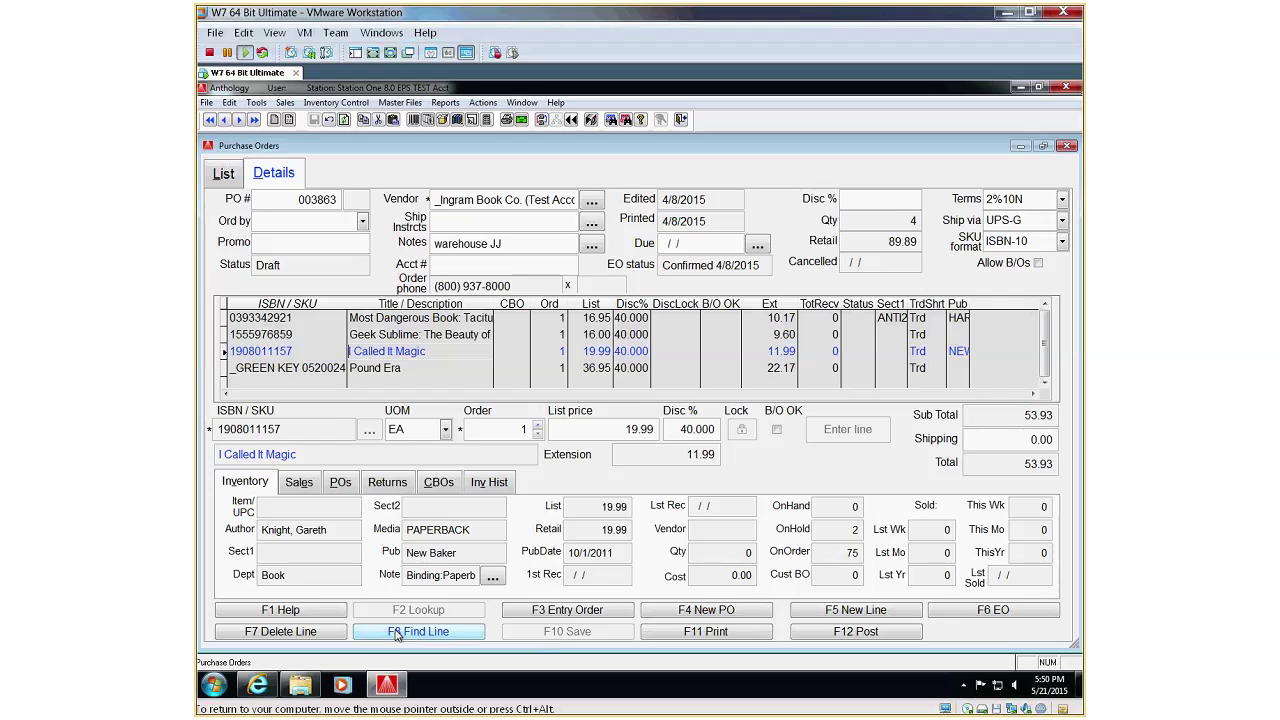
- Close the purchase orders window and open the Inventory master file
{"action": "left_click", "coordinate": [1068, 147]}
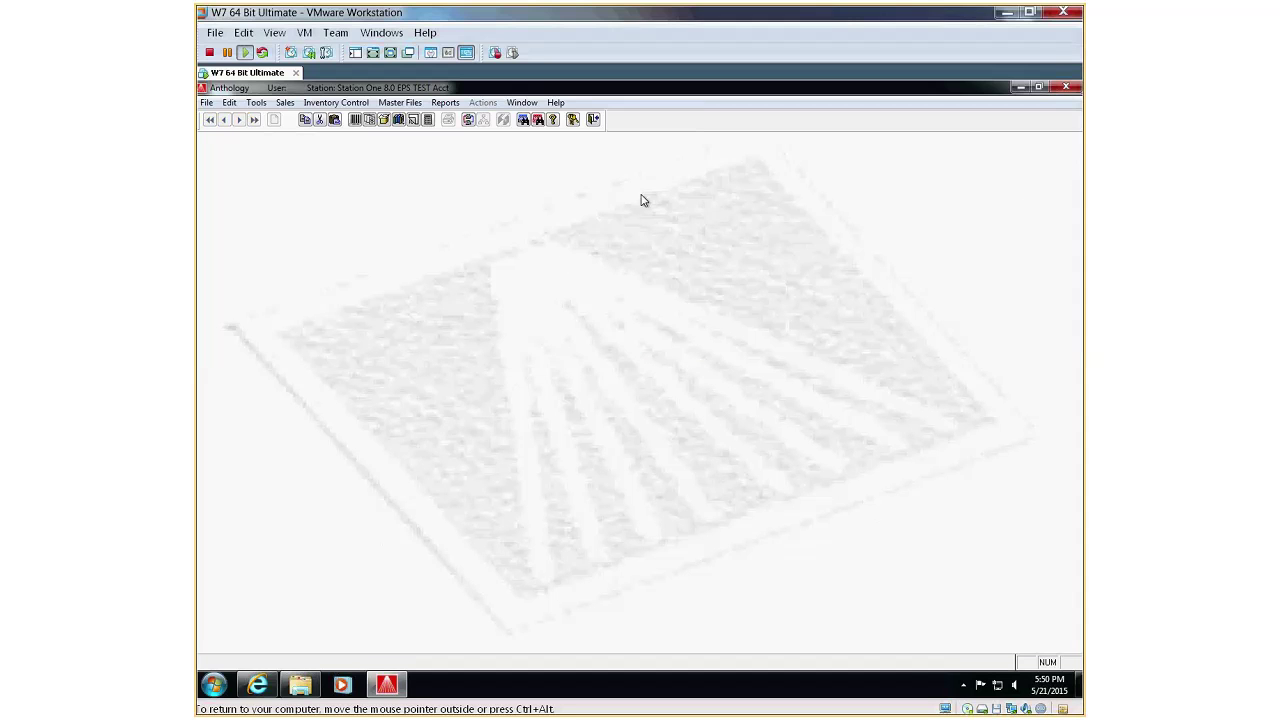
{"action": "left_click", "coordinate": [399, 102]}
{"action": "left_click", "coordinate": [535, 317]}
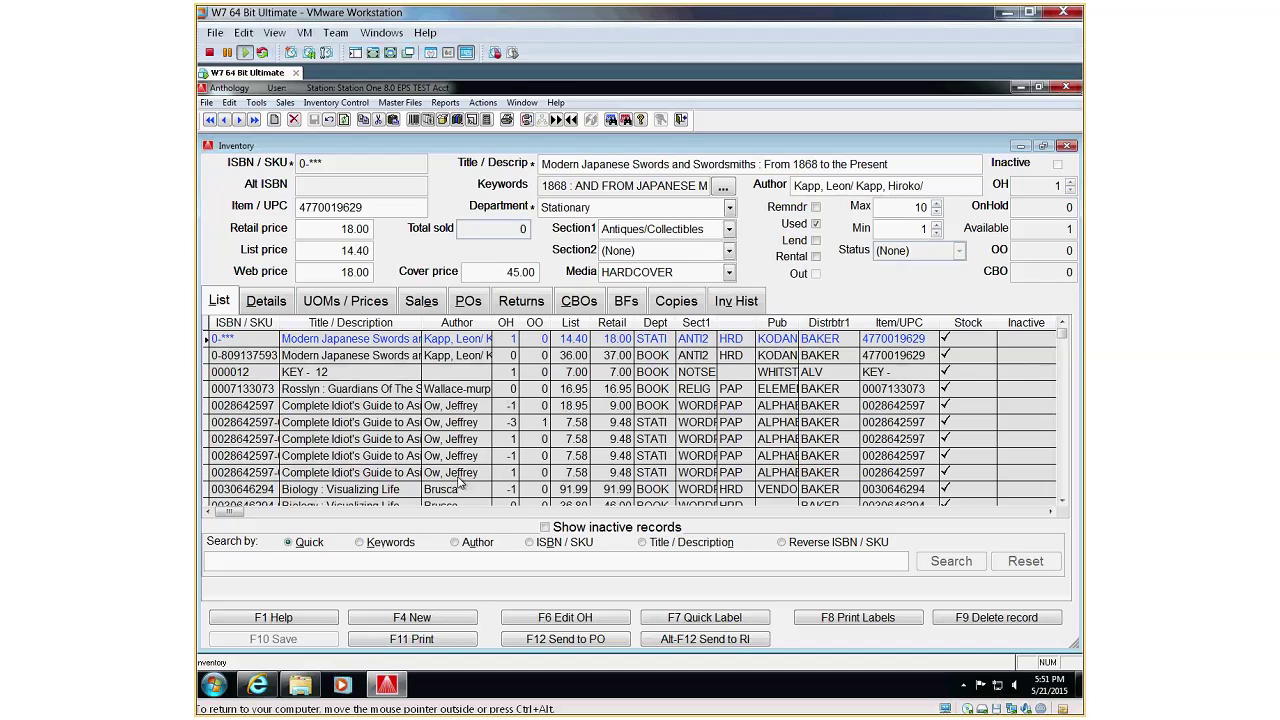
- Browse the inventory list down to the Bridges to Babylon record among the music titles
{"action": "left_click", "coordinate": [417, 439]}
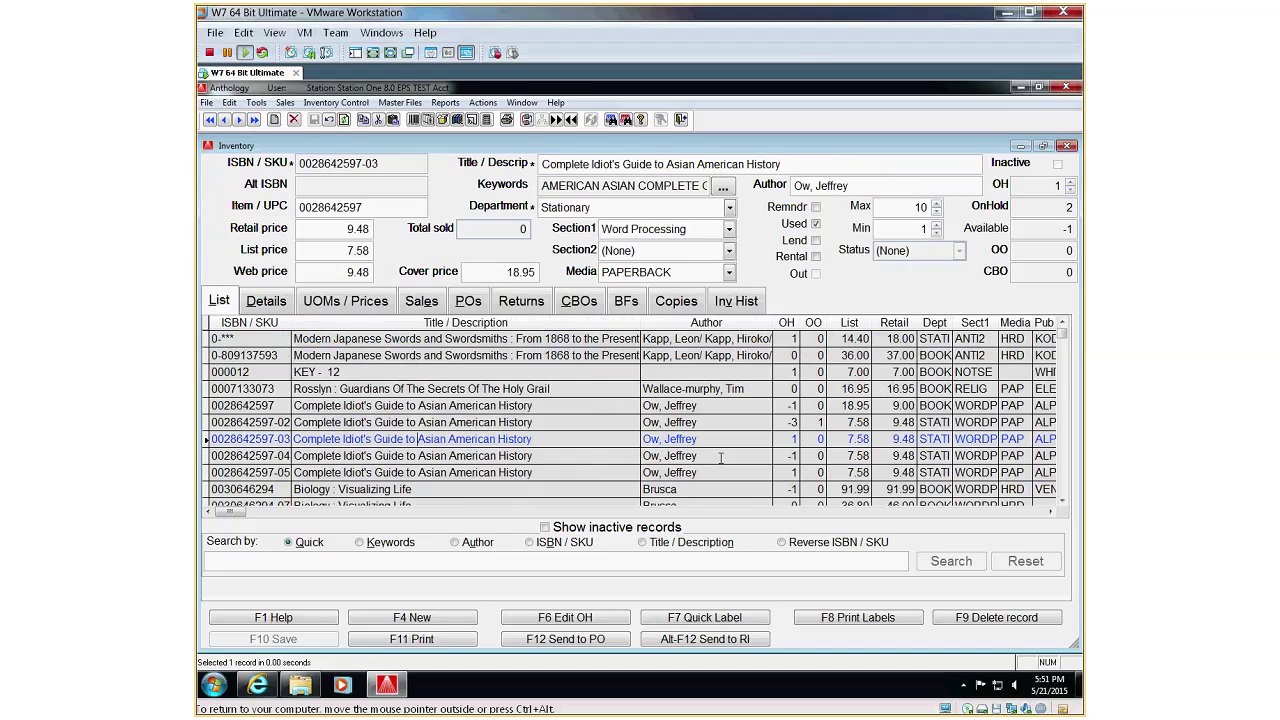
{"action": "key", "text": "ctrl+Home"}
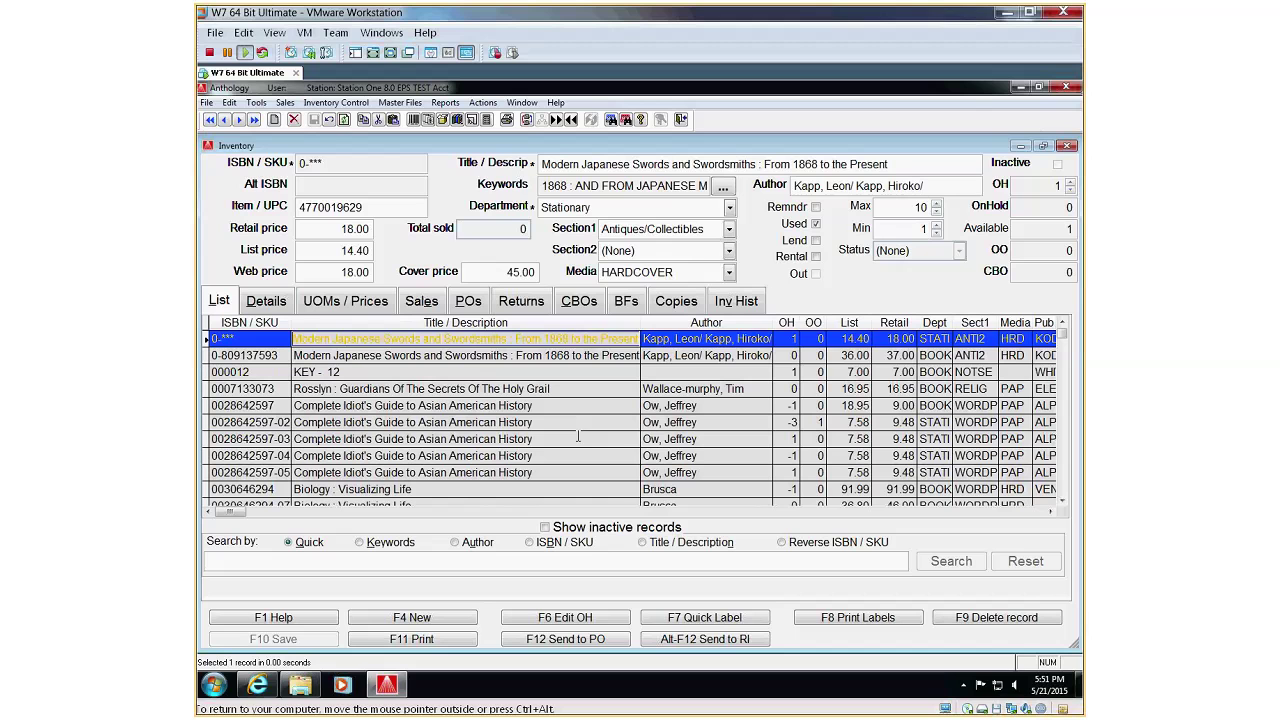
{"action": "left_click", "coordinate": [585, 439]}
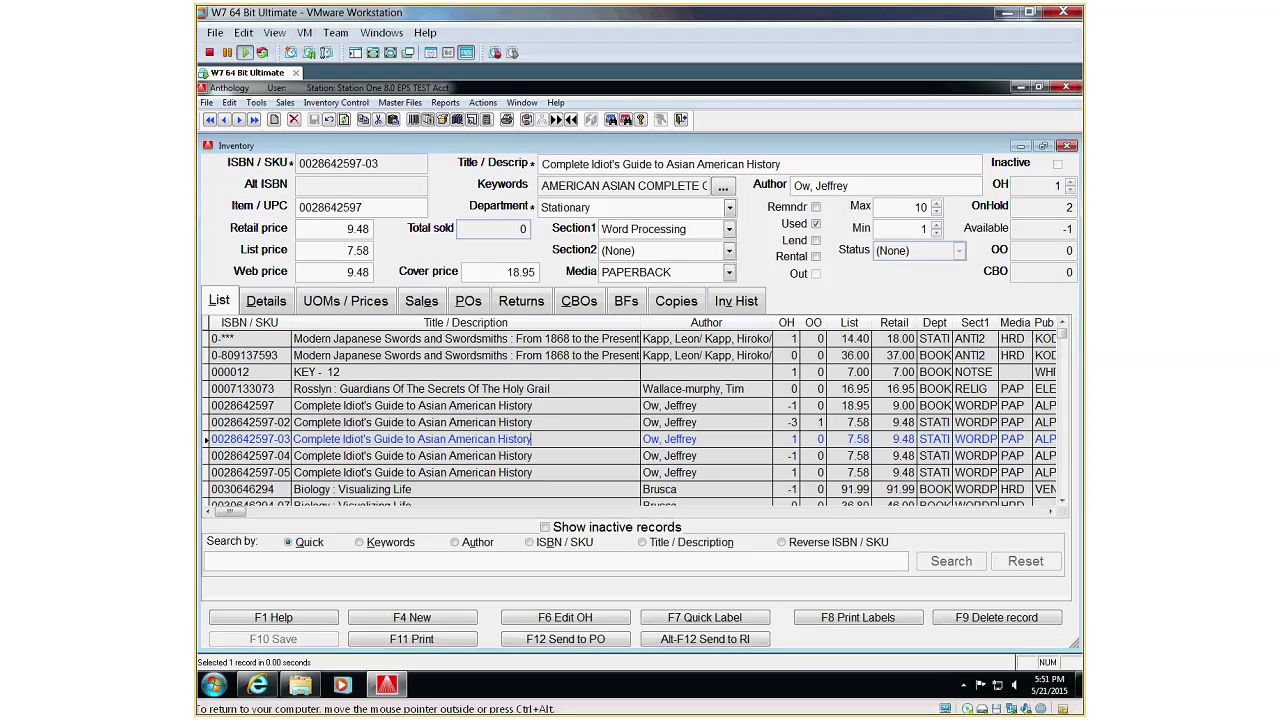
{"action": "key", "text": "Page_Down"}
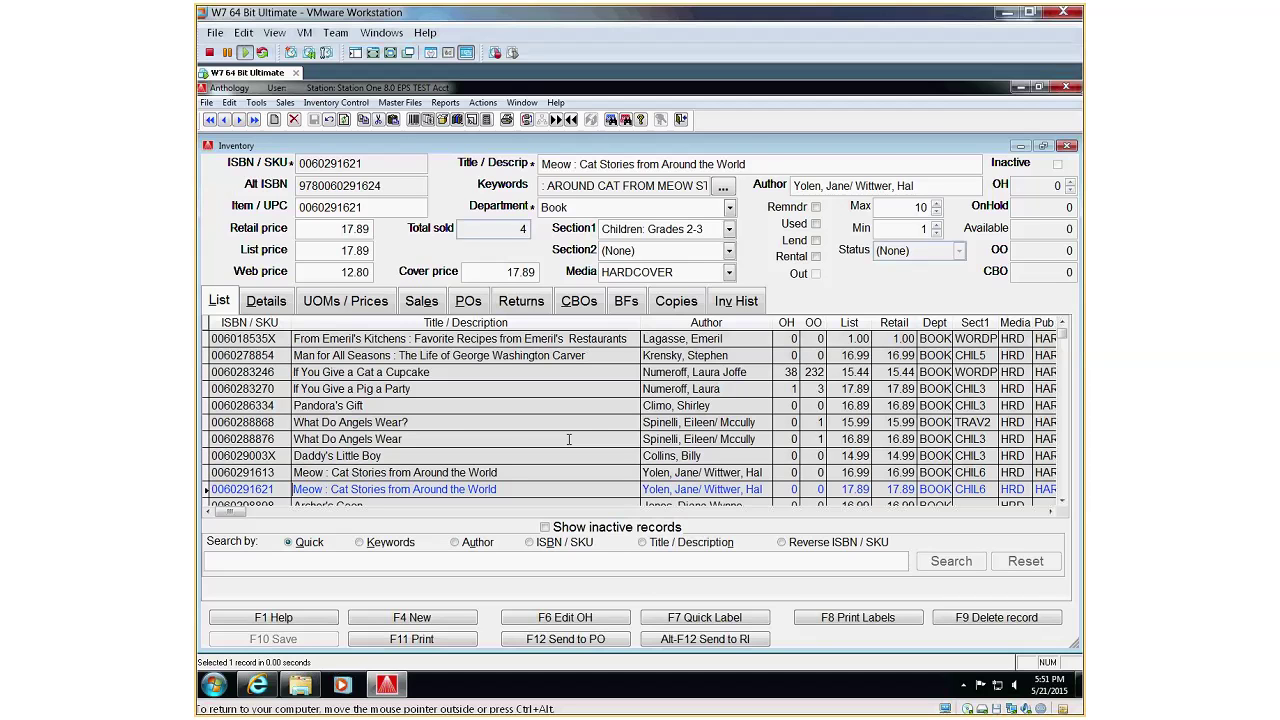
{"action": "left_click", "coordinate": [588, 422]}
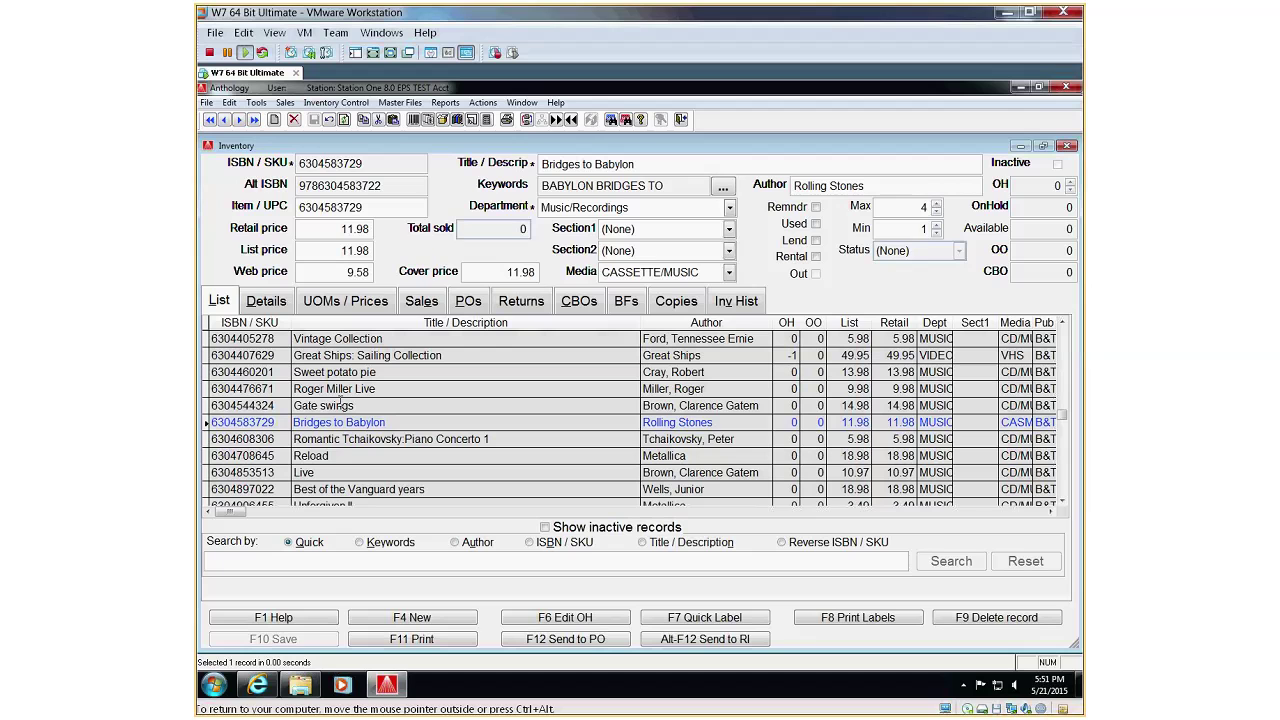
- Search the inventory by ISBN / SKU for 6304
{"action": "left_click", "coordinate": [531, 542]}
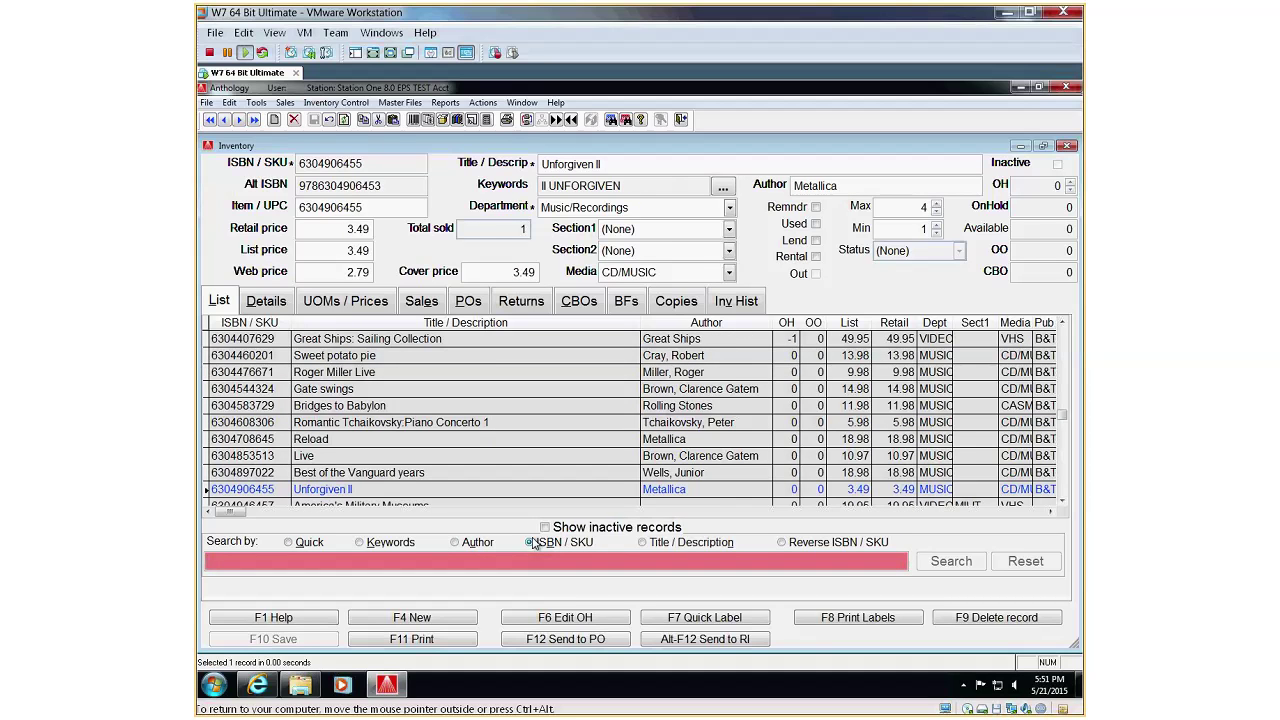
{"action": "type", "text": "6304"}
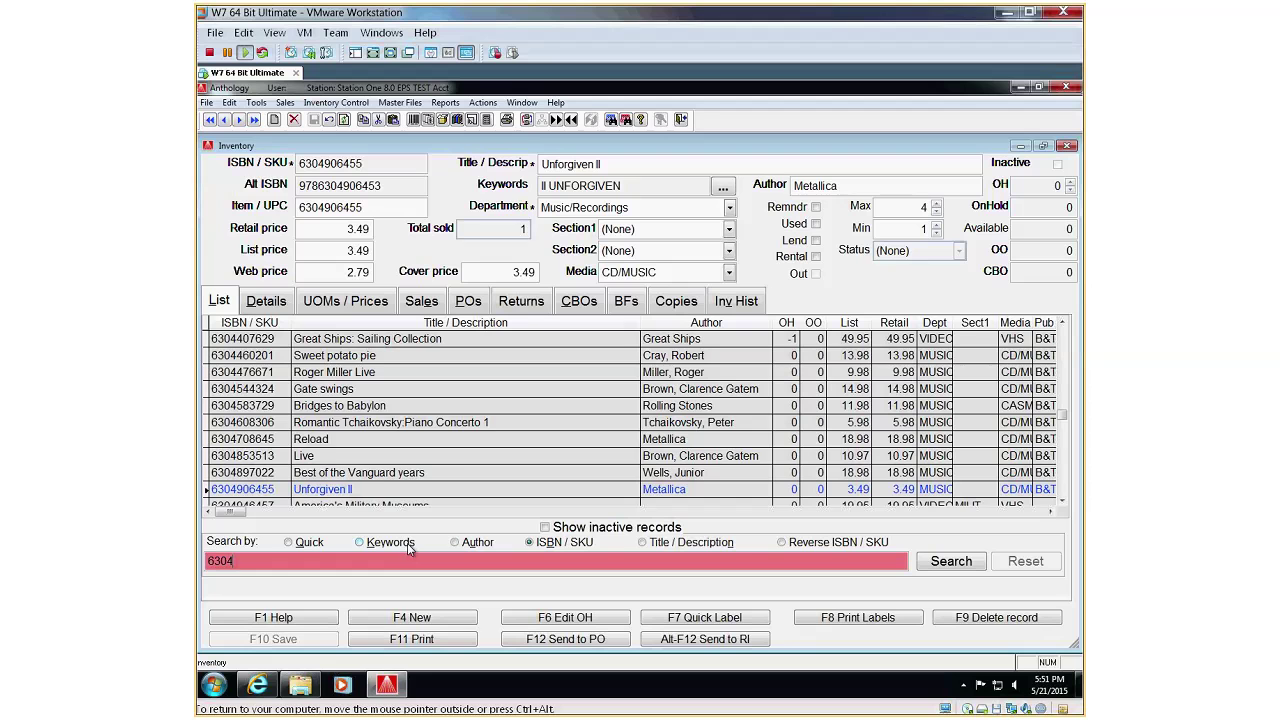
{"action": "key", "text": "Return"}
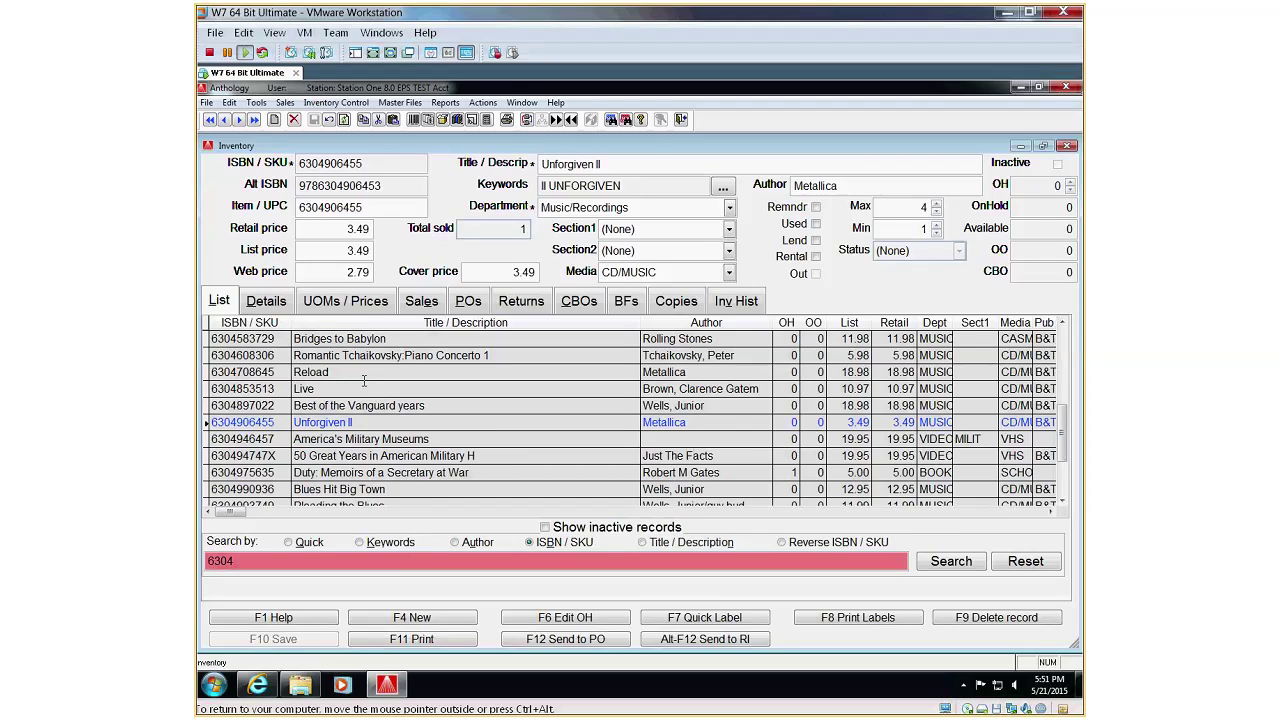
- Narrow the Title / Description column to bring the Pub column into view and select the Romantic Tchaikovsky:Piano Concerto 1 record
{"action": "left_click", "coordinate": [364, 375]}
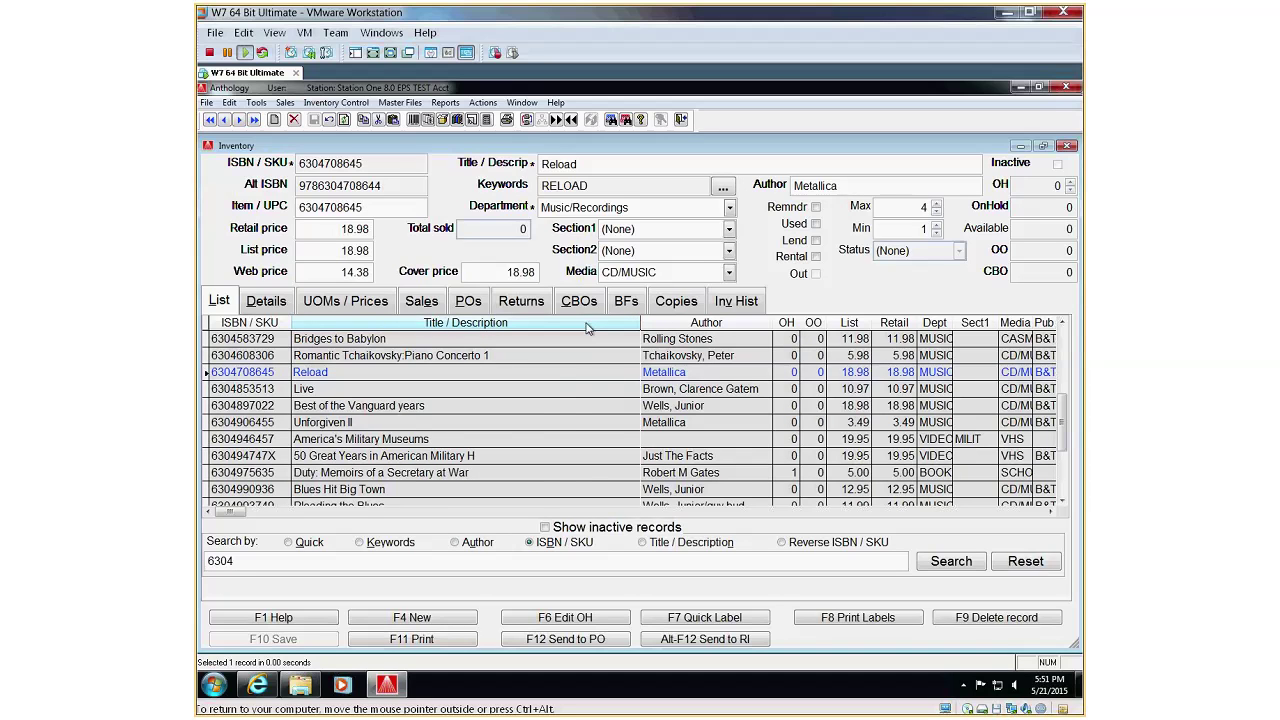
{"action": "left_click_drag", "start_coordinate": [640, 322], "coordinate": [515, 322]}
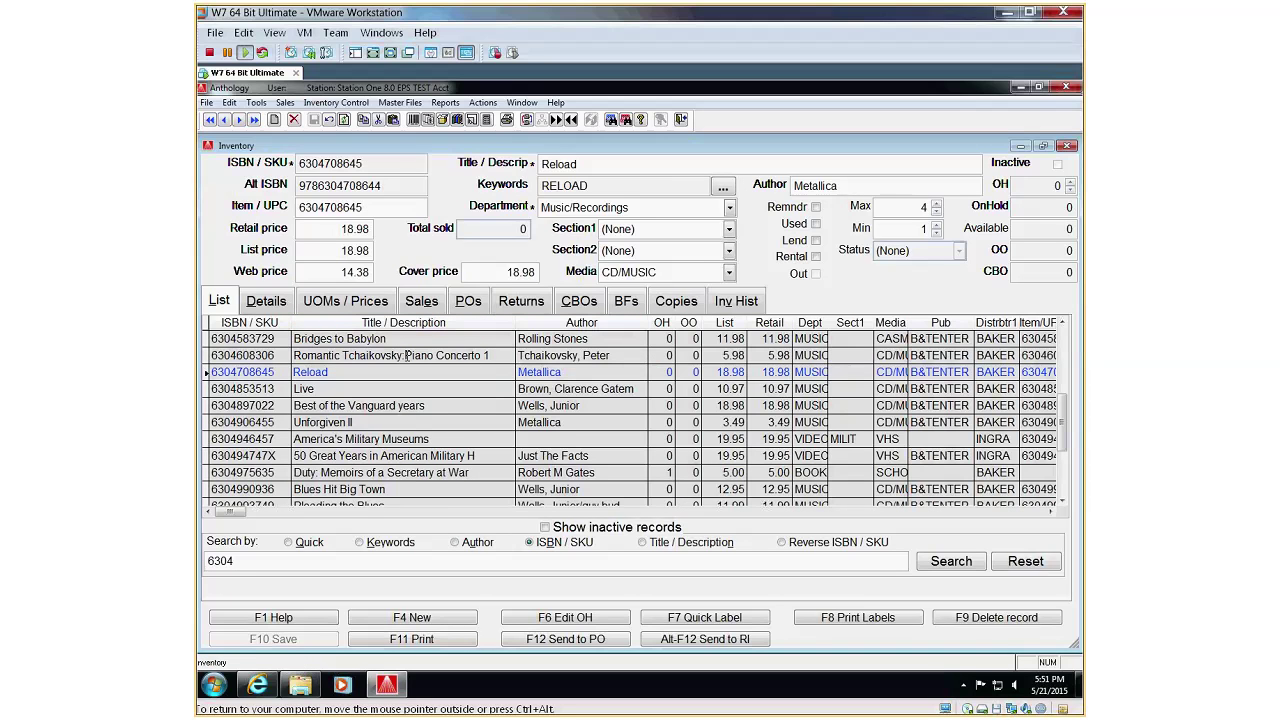
{"action": "left_click", "coordinate": [406, 355]}
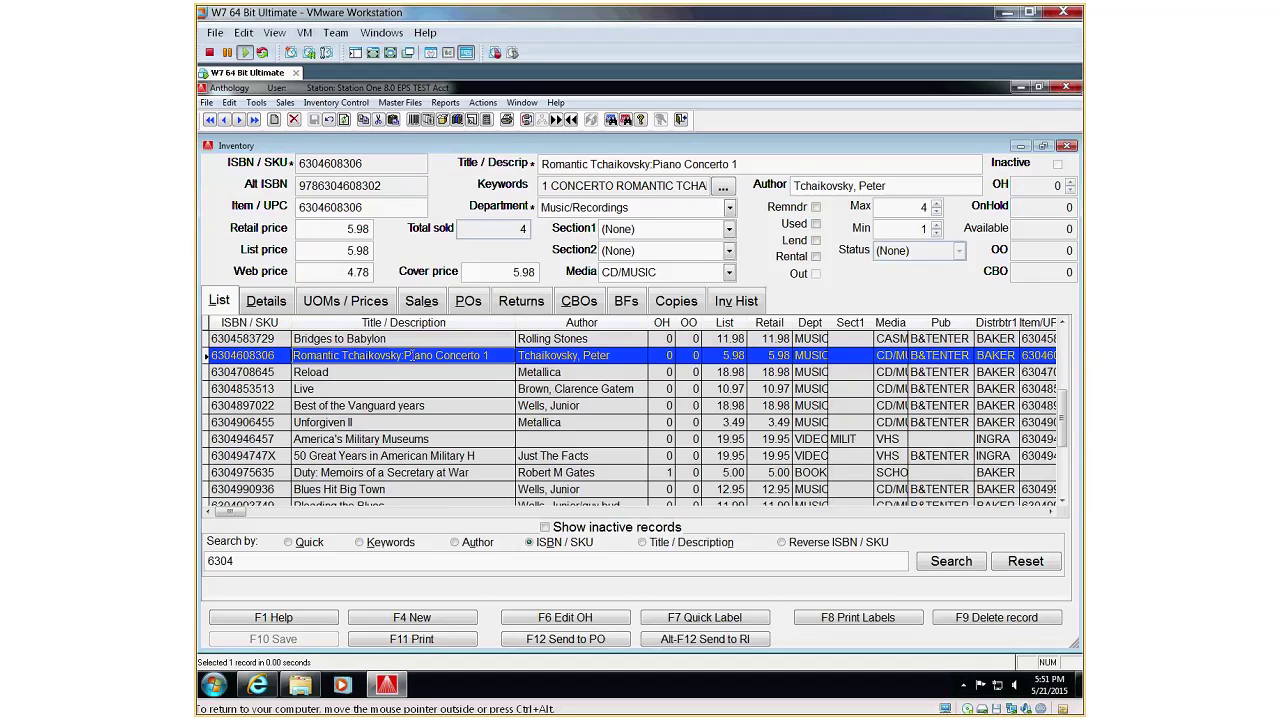
- Extend the selection through the 50 Great Years in American Military H record, leaving Unforgiven II out
{"action": "left_click", "coordinate": [470, 455], "text": "shift"}
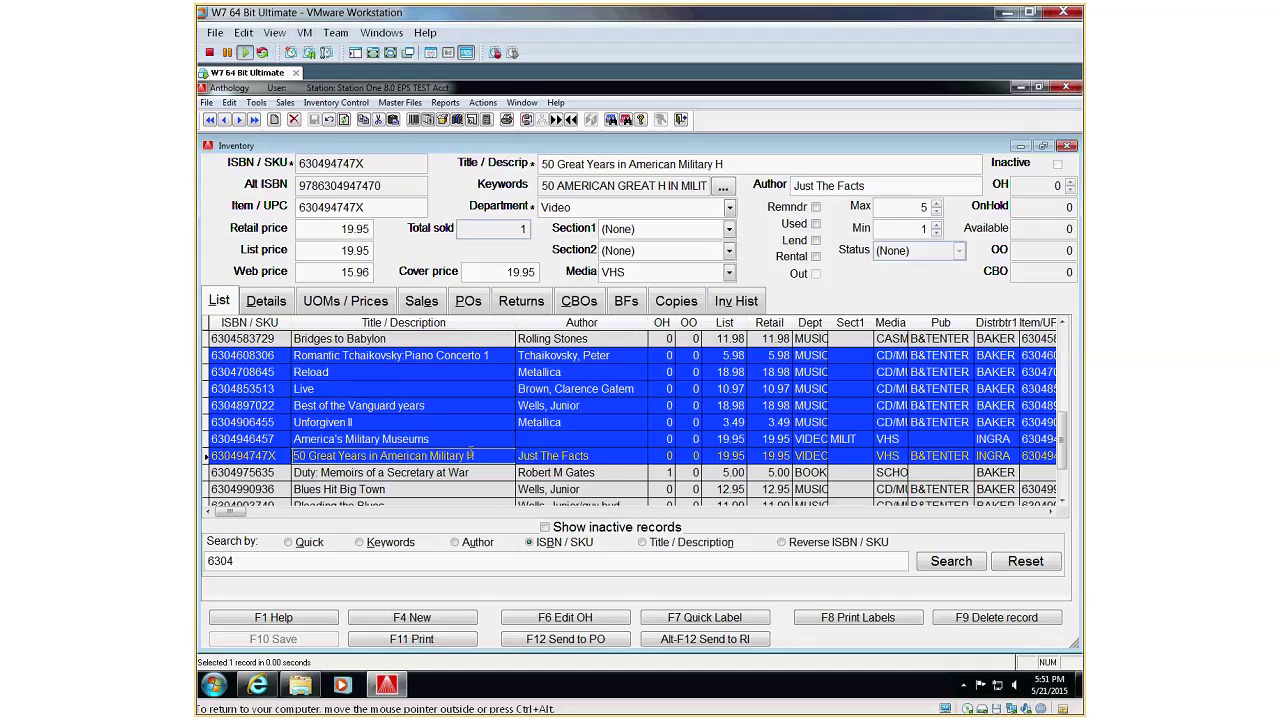
{"action": "left_click", "coordinate": [402, 421], "text": "ctrl"}
{"action": "left_click", "coordinate": [1066, 373]}
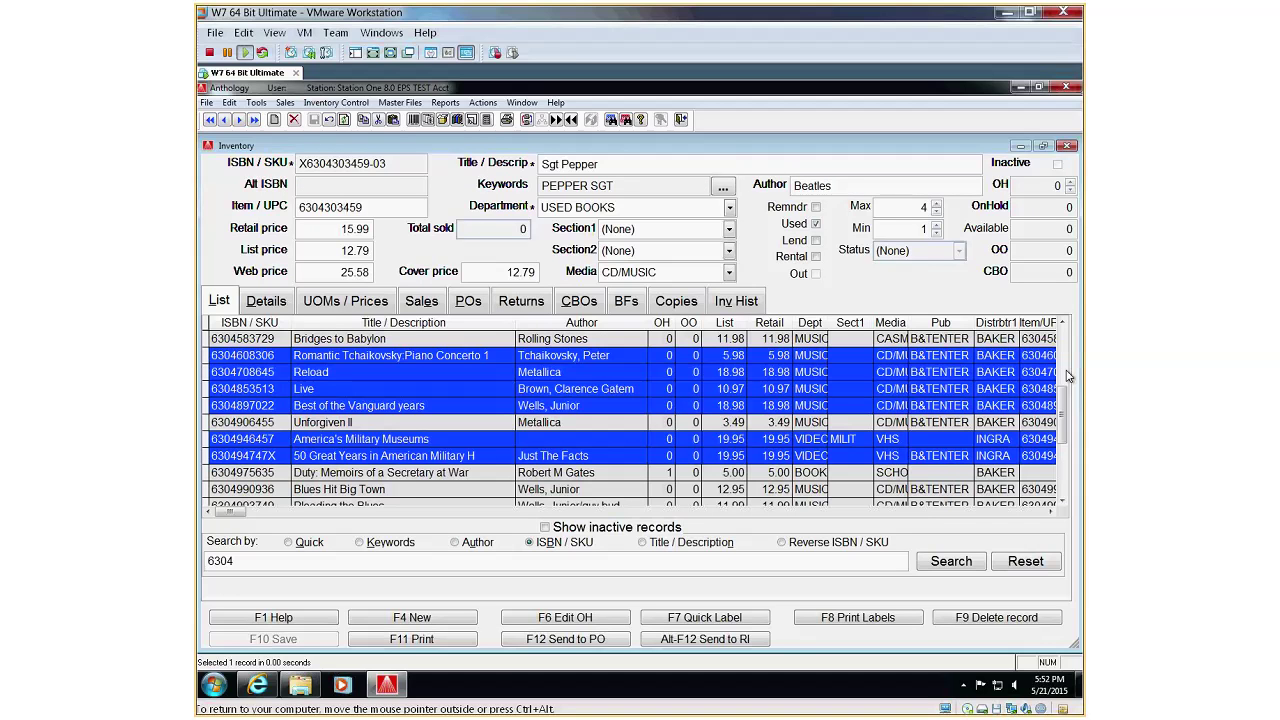
- Reassign the publisher of the selected inventory records to Tor Books
{"action": "left_click", "coordinate": [445, 386]}
{"action": "right_click", "coordinate": [446, 384]}
{"action": "left_click", "coordinate": [476, 414]}
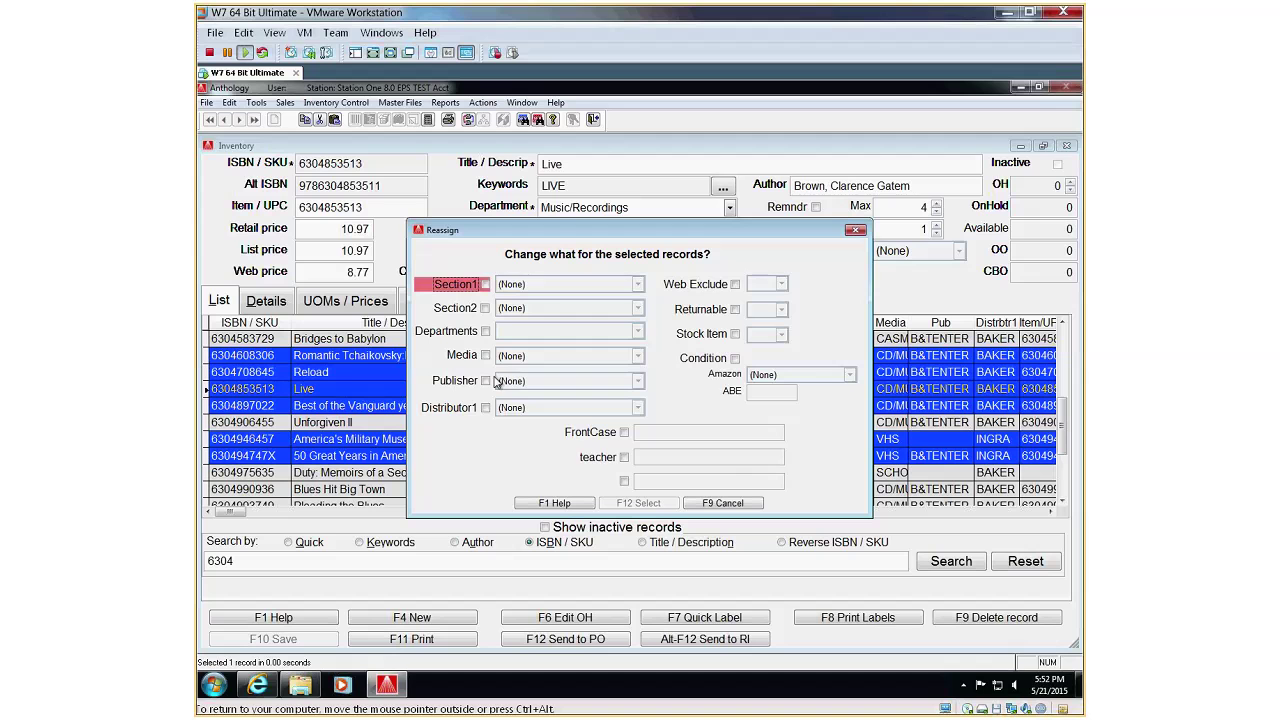
{"action": "left_click", "coordinate": [486, 381]}
{"action": "left_click", "coordinate": [519, 382]}
{"action": "key", "text": "t"}
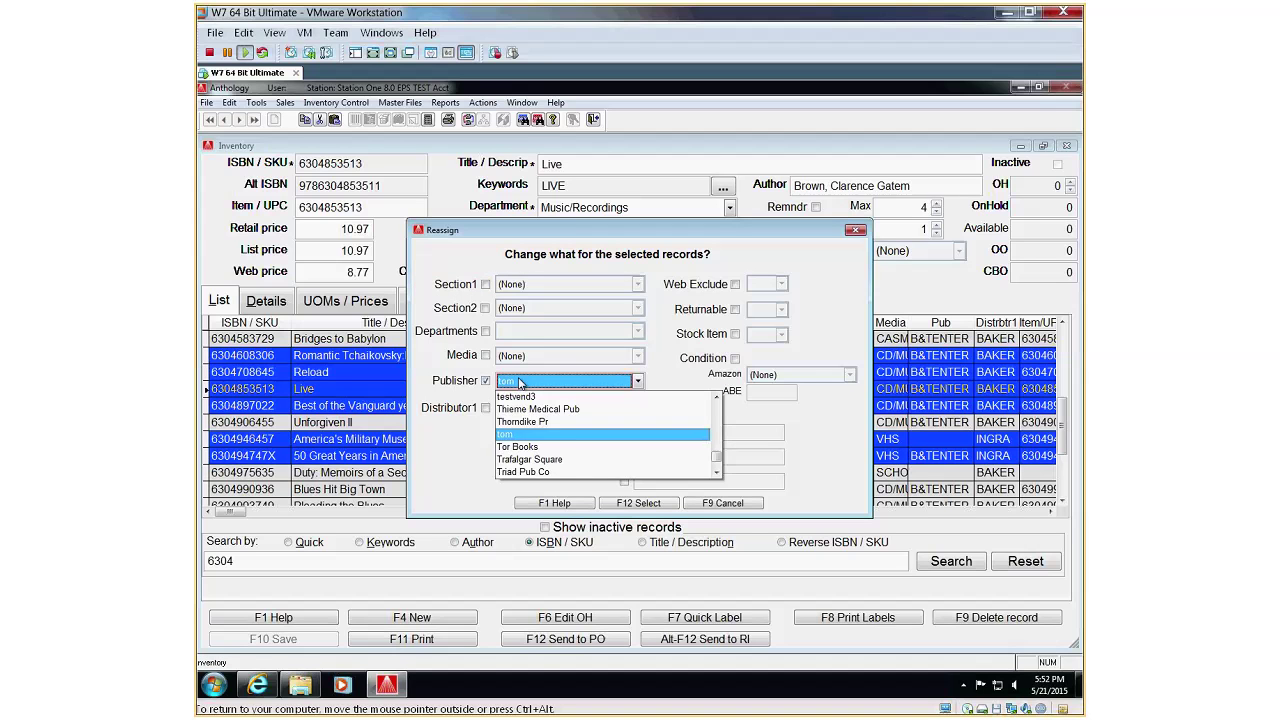
{"action": "key", "text": "Down"}
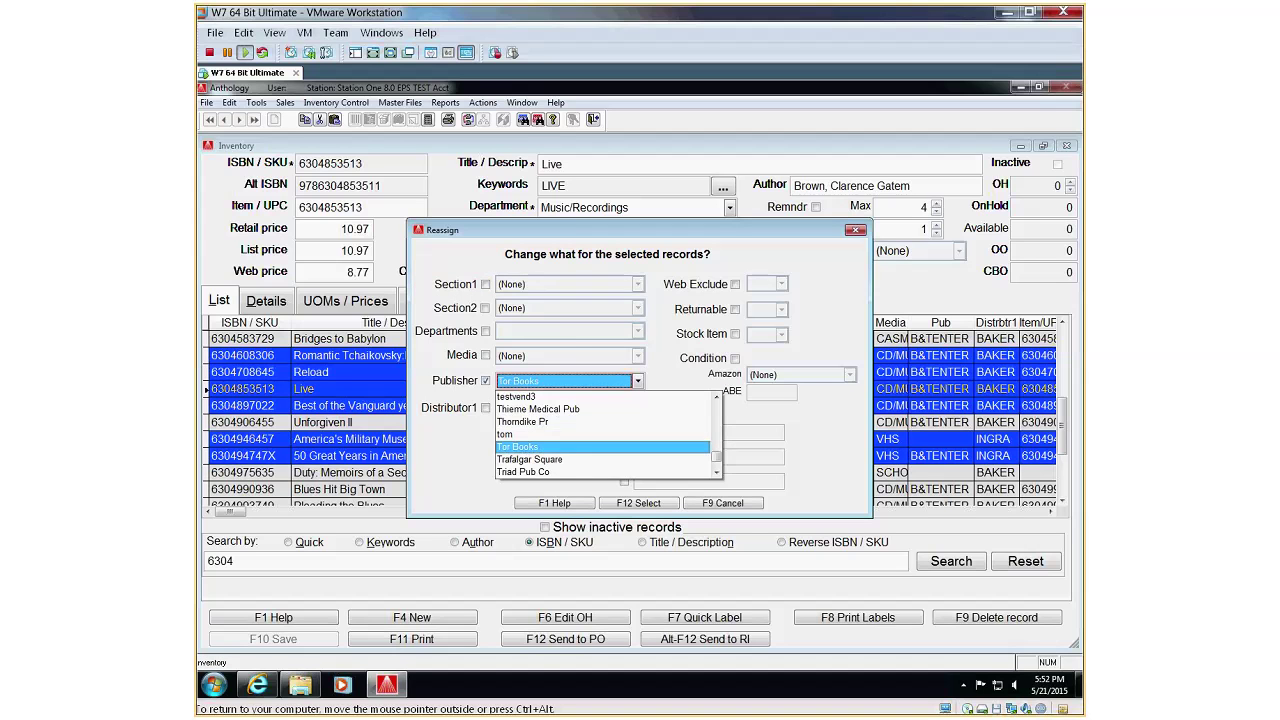
{"action": "key", "text": "Return"}
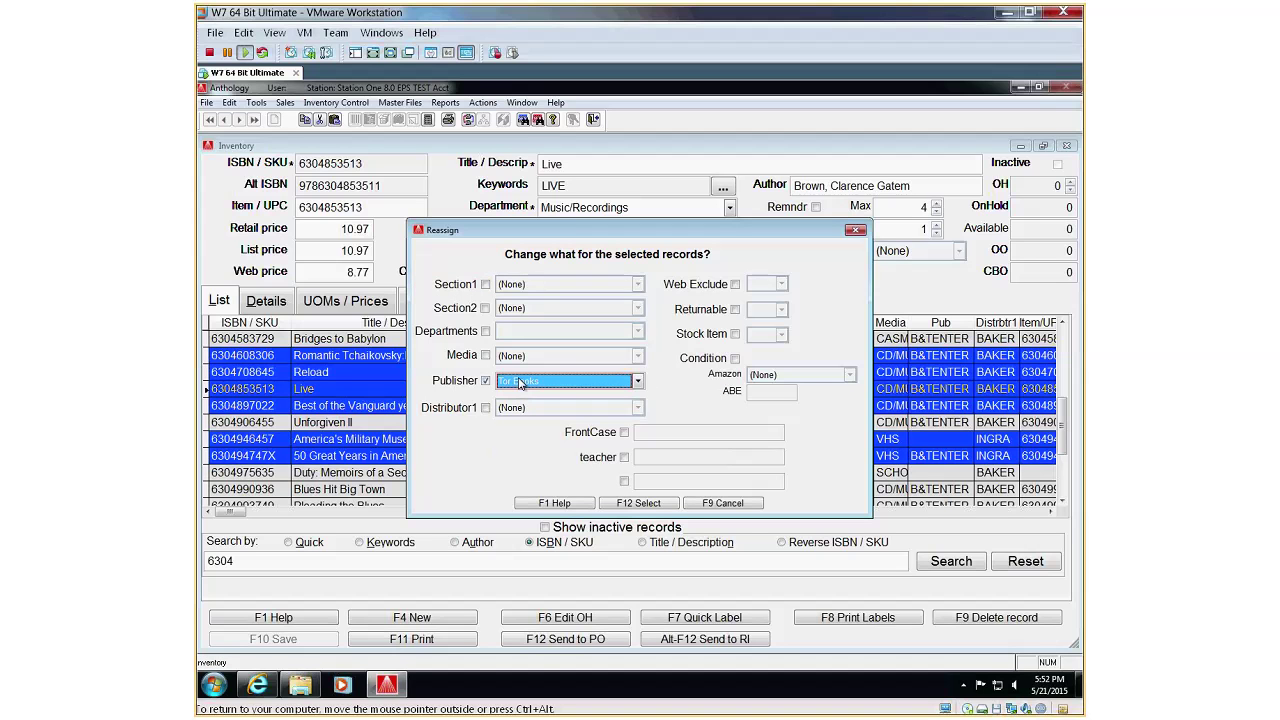
{"action": "left_click", "coordinate": [652, 504]}
{"action": "left_click", "coordinate": [701, 430]}
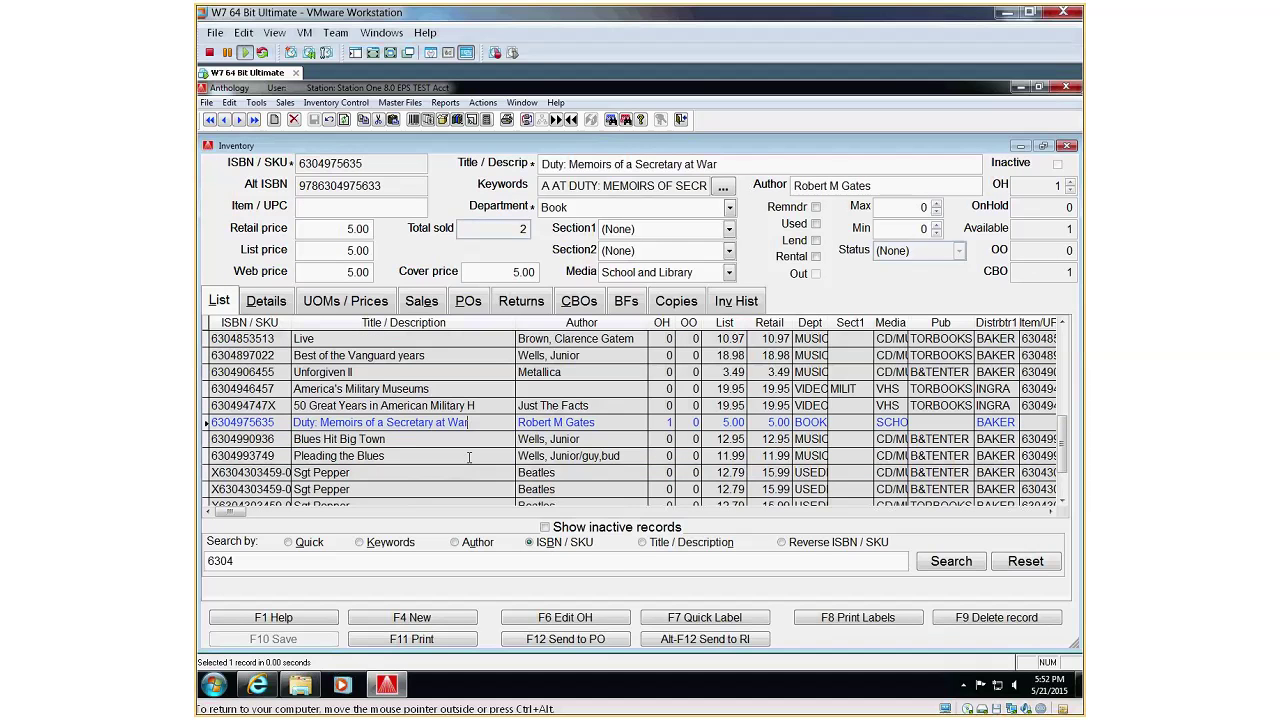
- Close the inventory window, then view the Import External Data window and close it
{"action": "left_click", "coordinate": [1068, 146]}
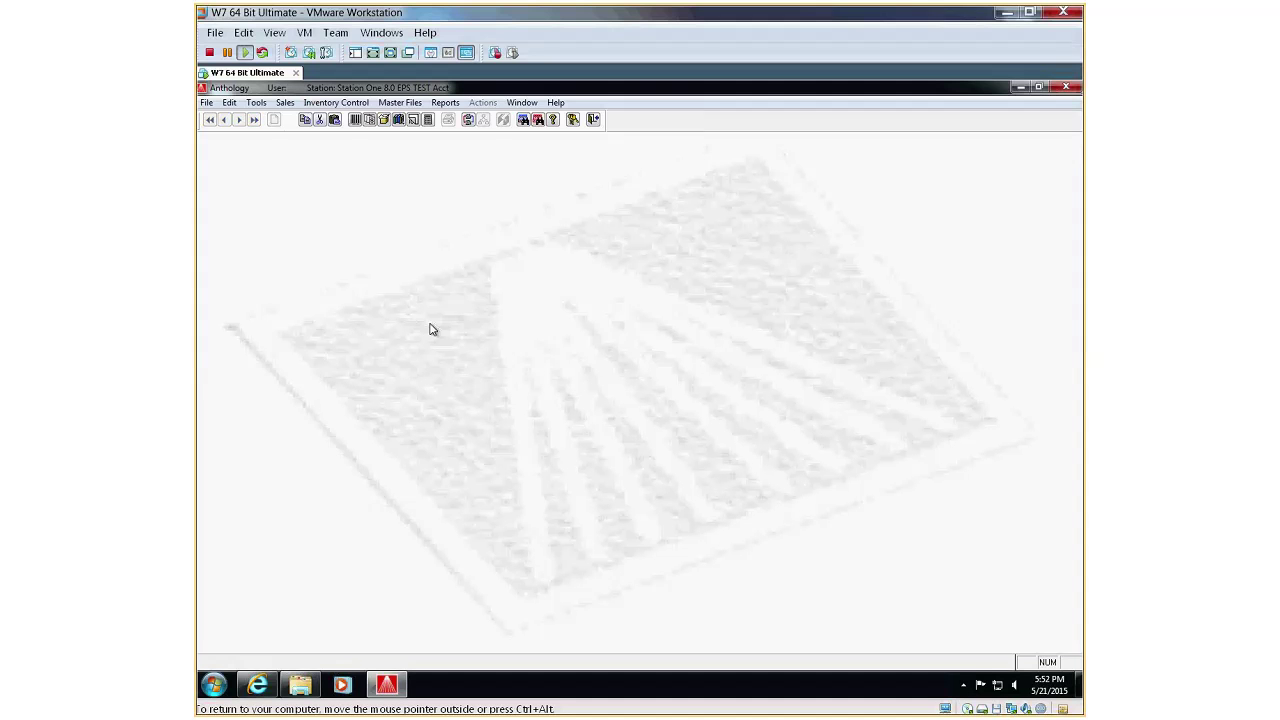
{"action": "left_click", "coordinate": [256, 104]}
{"action": "left_click", "coordinate": [288, 170]}
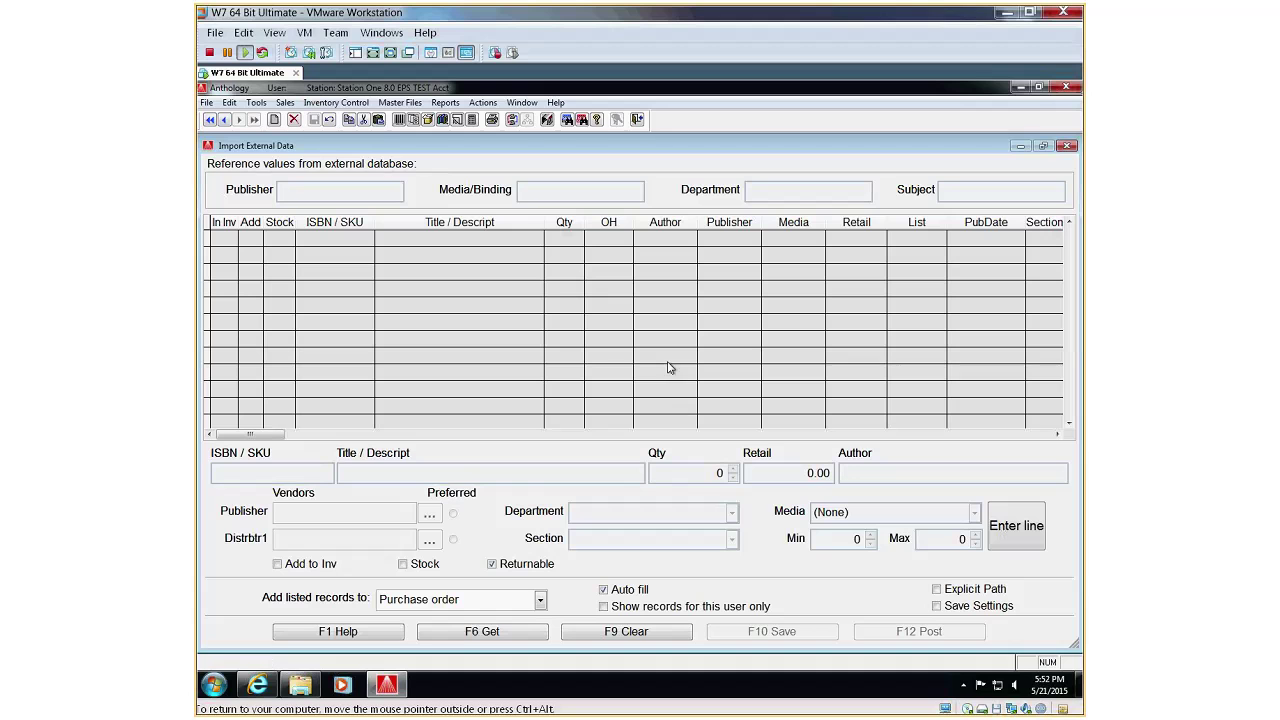
{"action": "left_click", "coordinate": [1066, 147]}
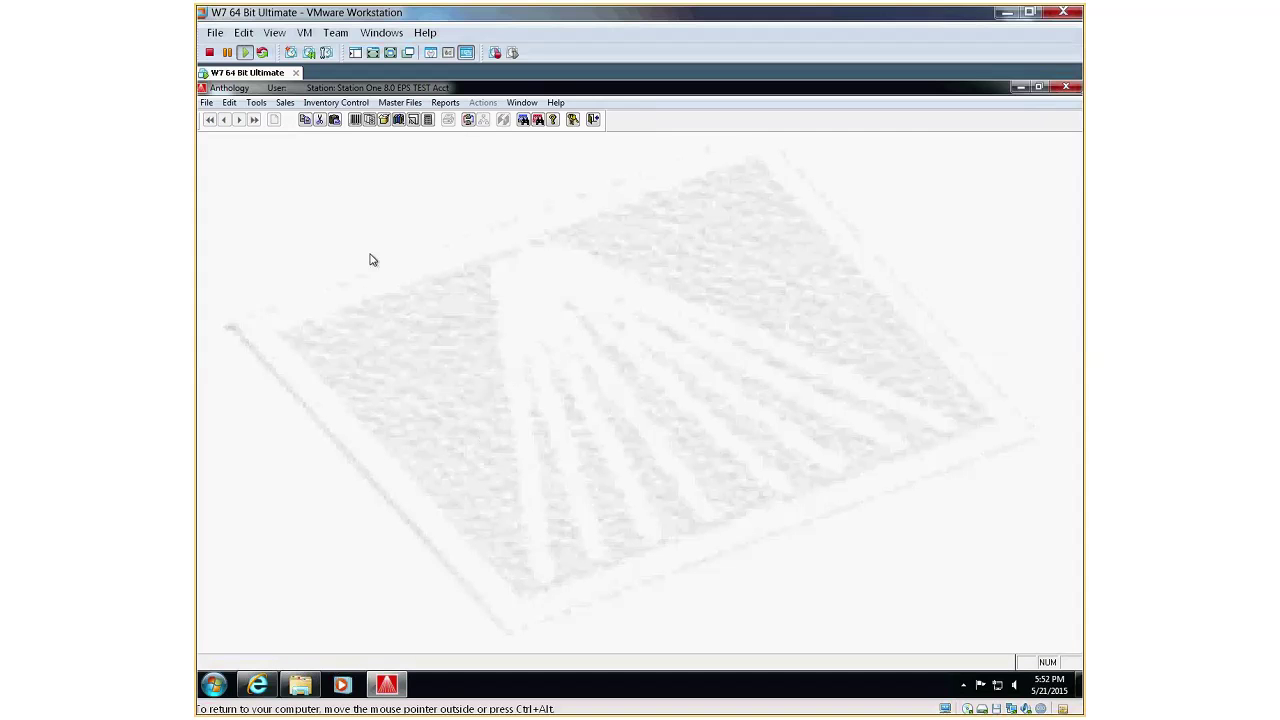
- Open the Learned Inventory Associations master file and filter its list to Sections
{"action": "left_click", "coordinate": [397, 106]}
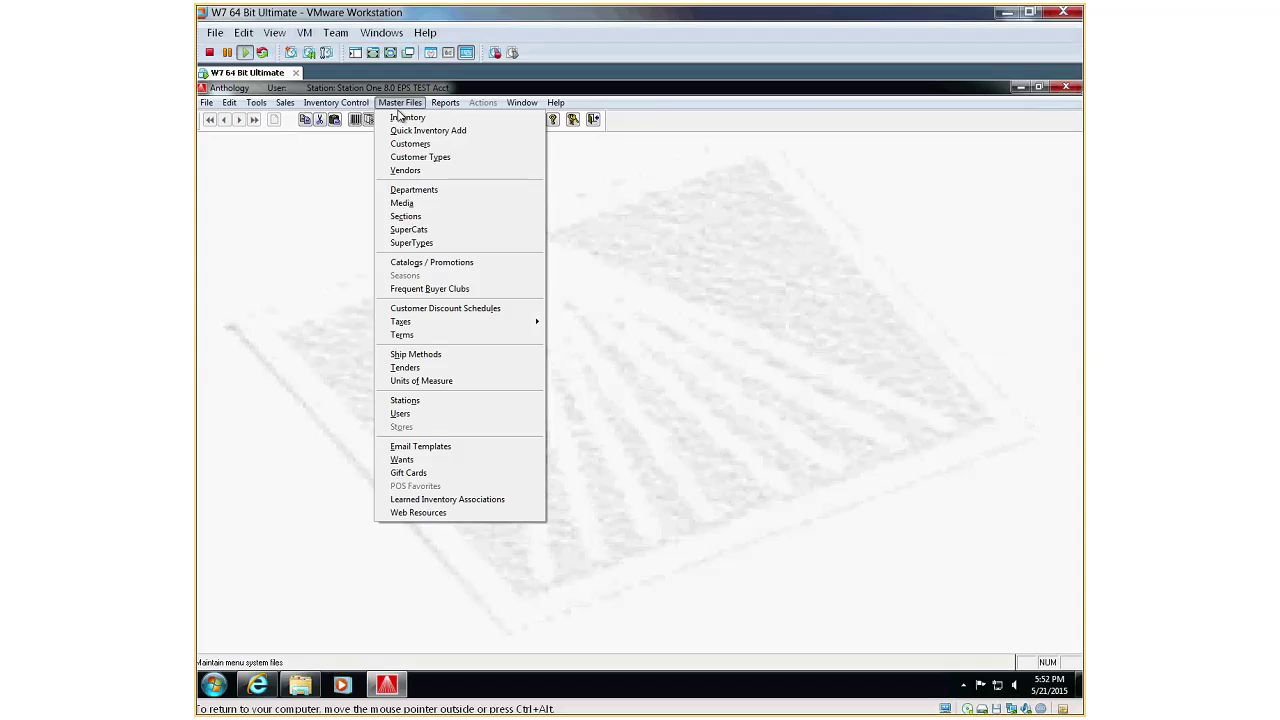
{"action": "left_click", "coordinate": [460, 499]}
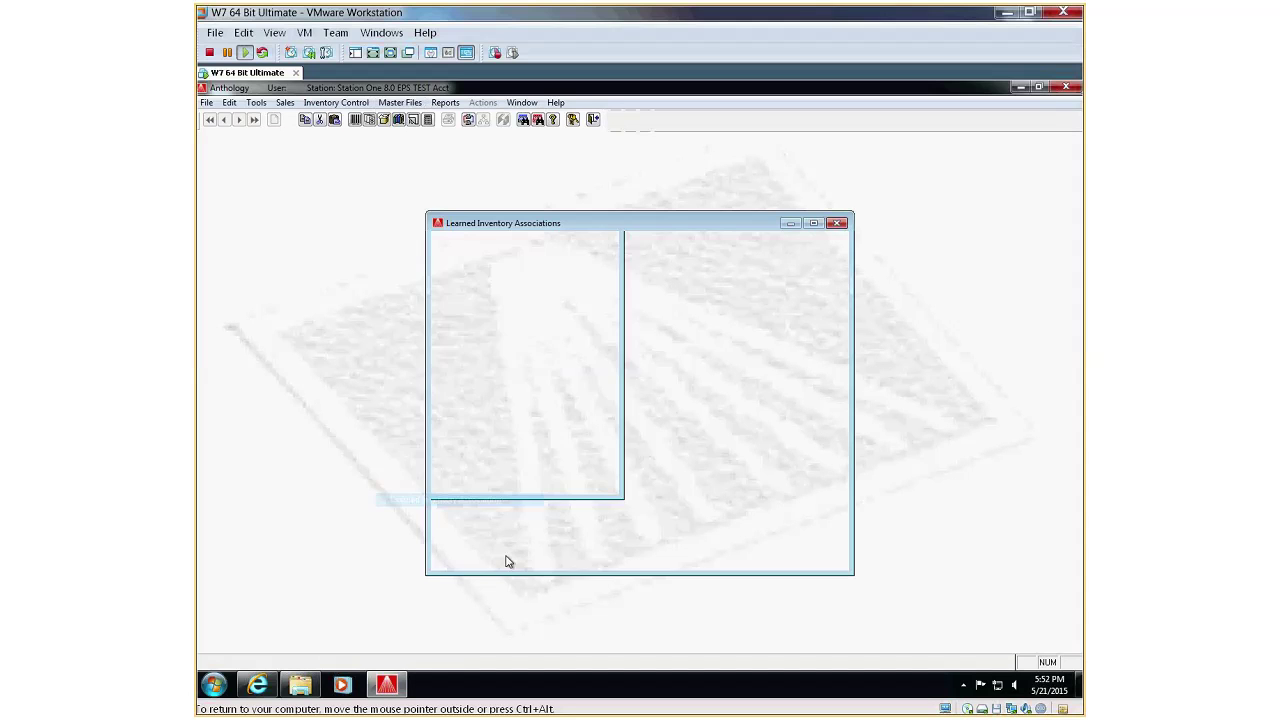
{"action": "left_click", "coordinate": [576, 525]}
{"action": "left_click", "coordinate": [709, 500]}
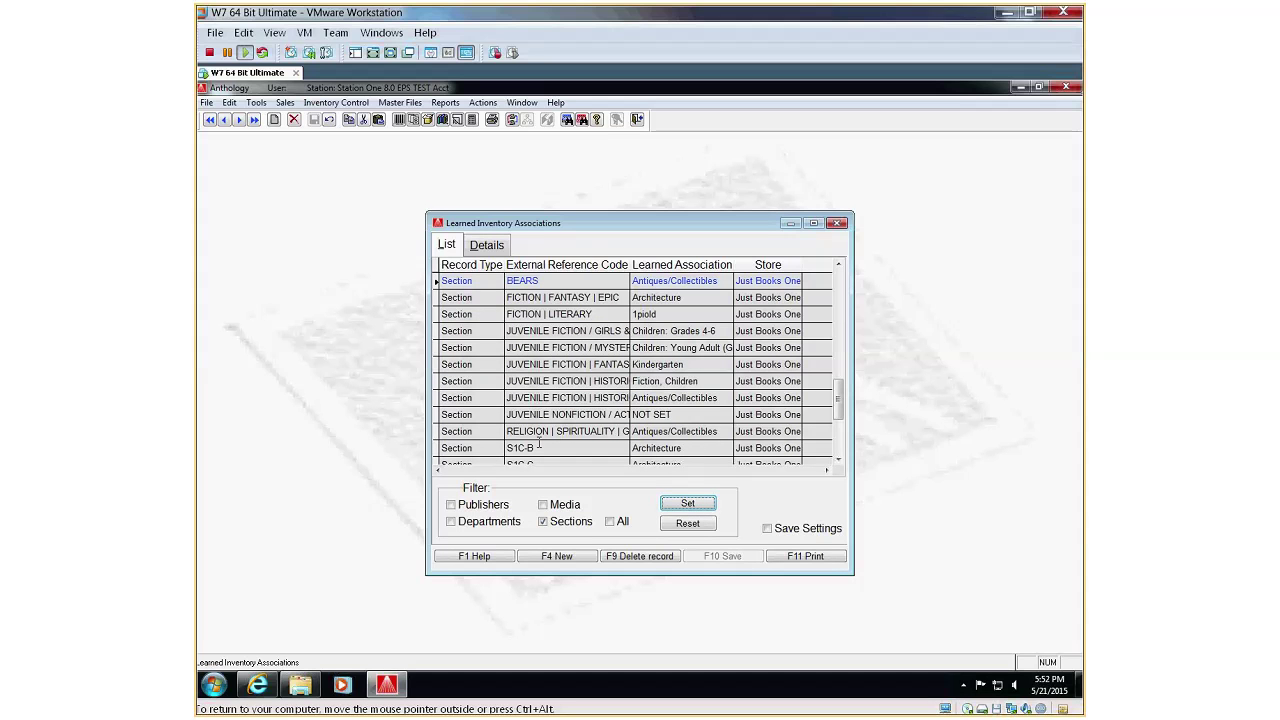
- Change the learned association of the FICTION | FANTASY | EPIC section code to Fantasy and save the record
{"action": "left_click", "coordinate": [580, 314]}
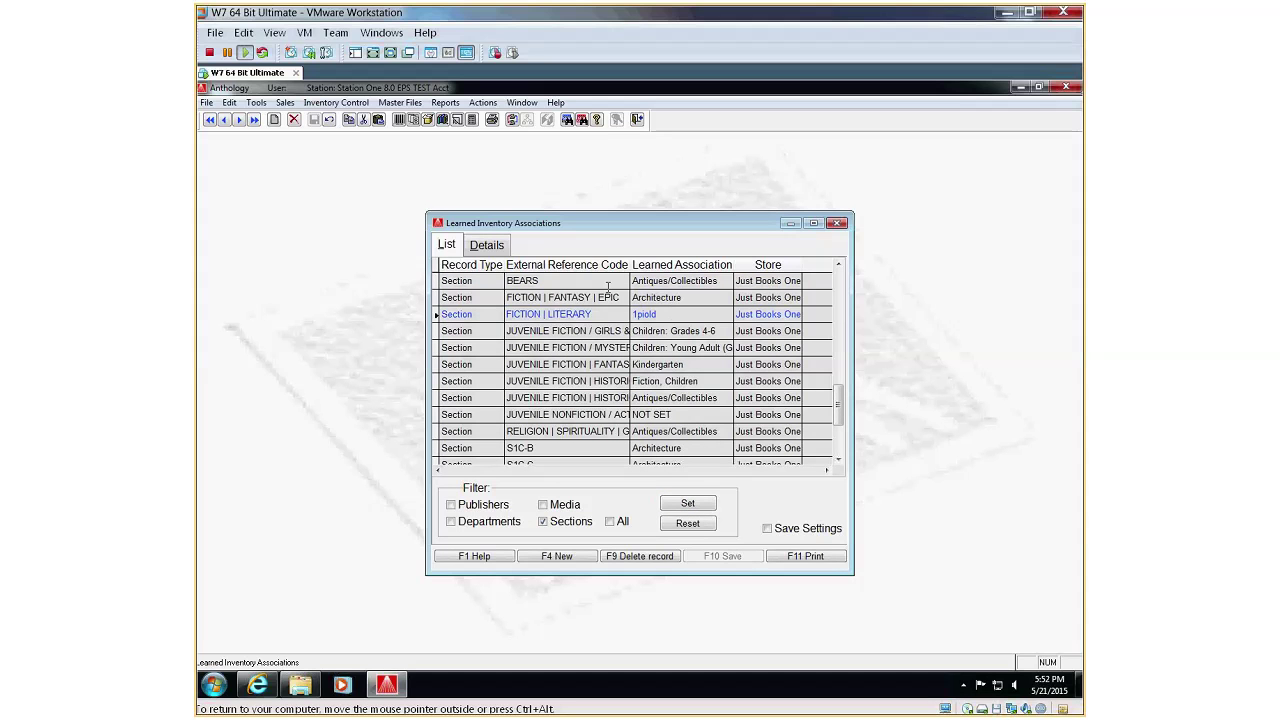
{"action": "left_click", "coordinate": [565, 297]}
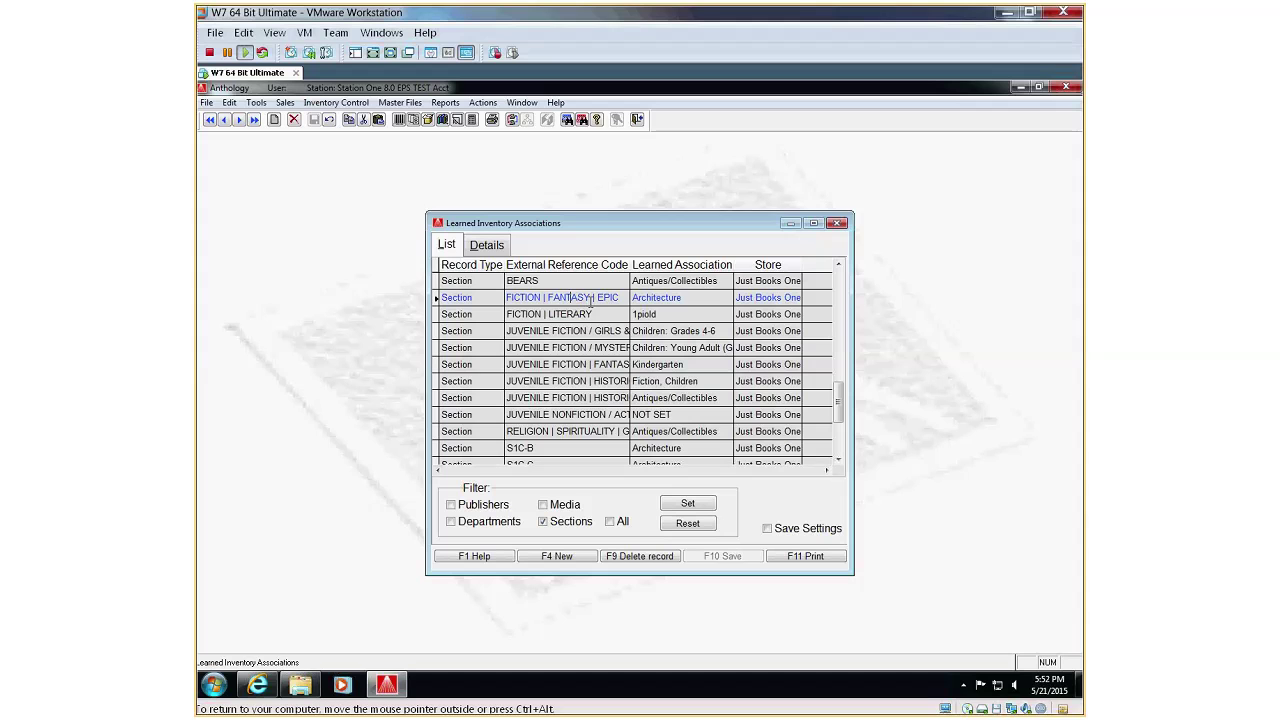
{"action": "left_click", "coordinate": [697, 299]}
{"action": "double_click", "coordinate": [692, 297]}
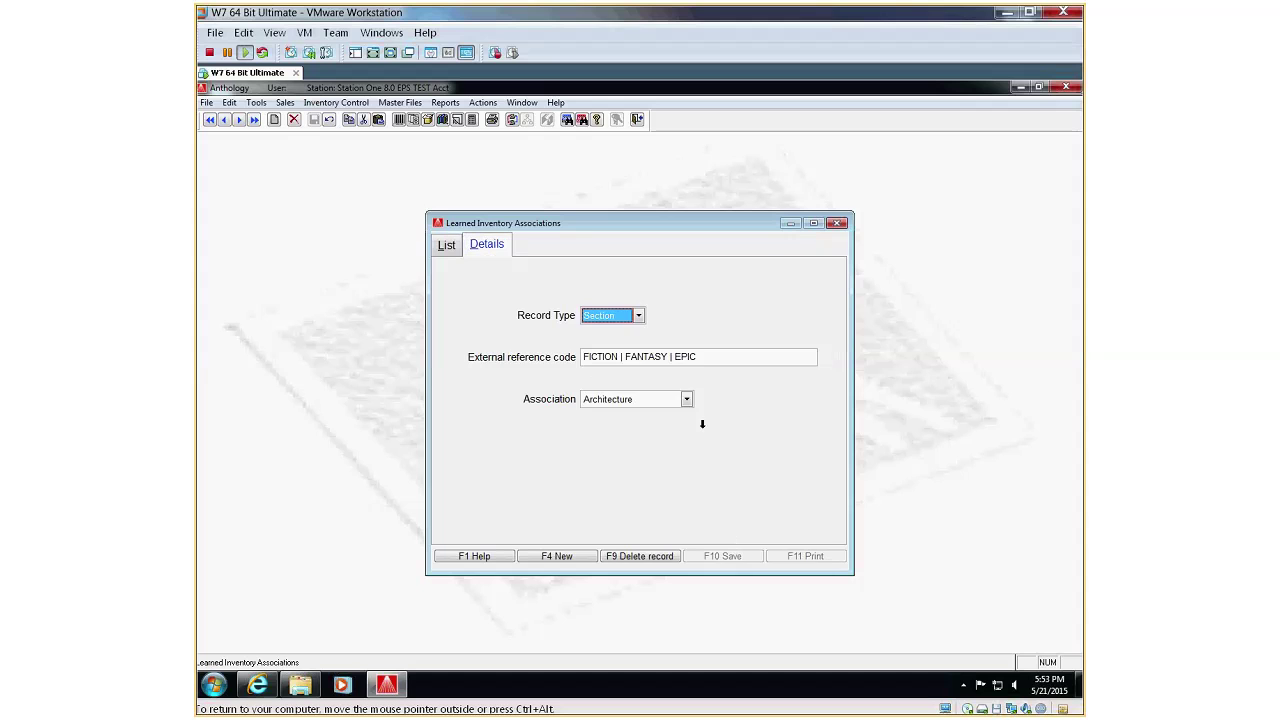
{"action": "left_click", "coordinate": [687, 400]}
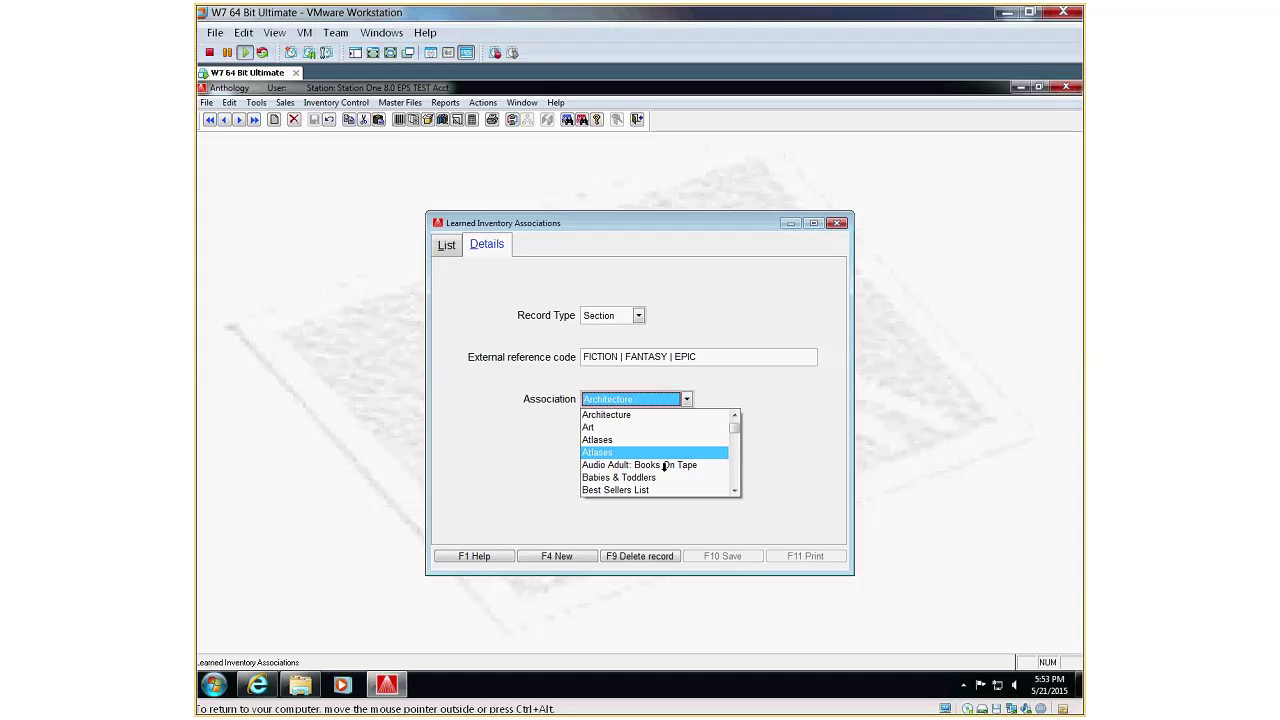
{"action": "scroll", "coordinate": [662, 463], "scroll_direction": "down", "scroll_amount": 5}
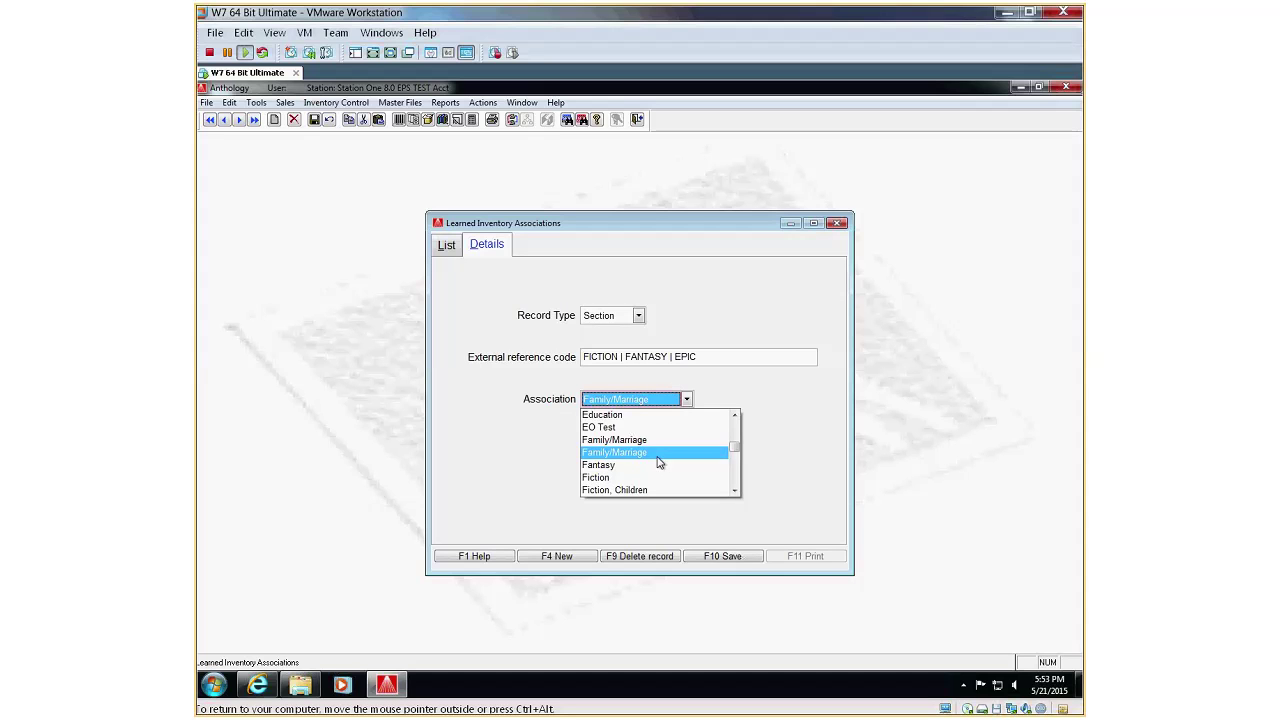
{"action": "left_click", "coordinate": [660, 464]}
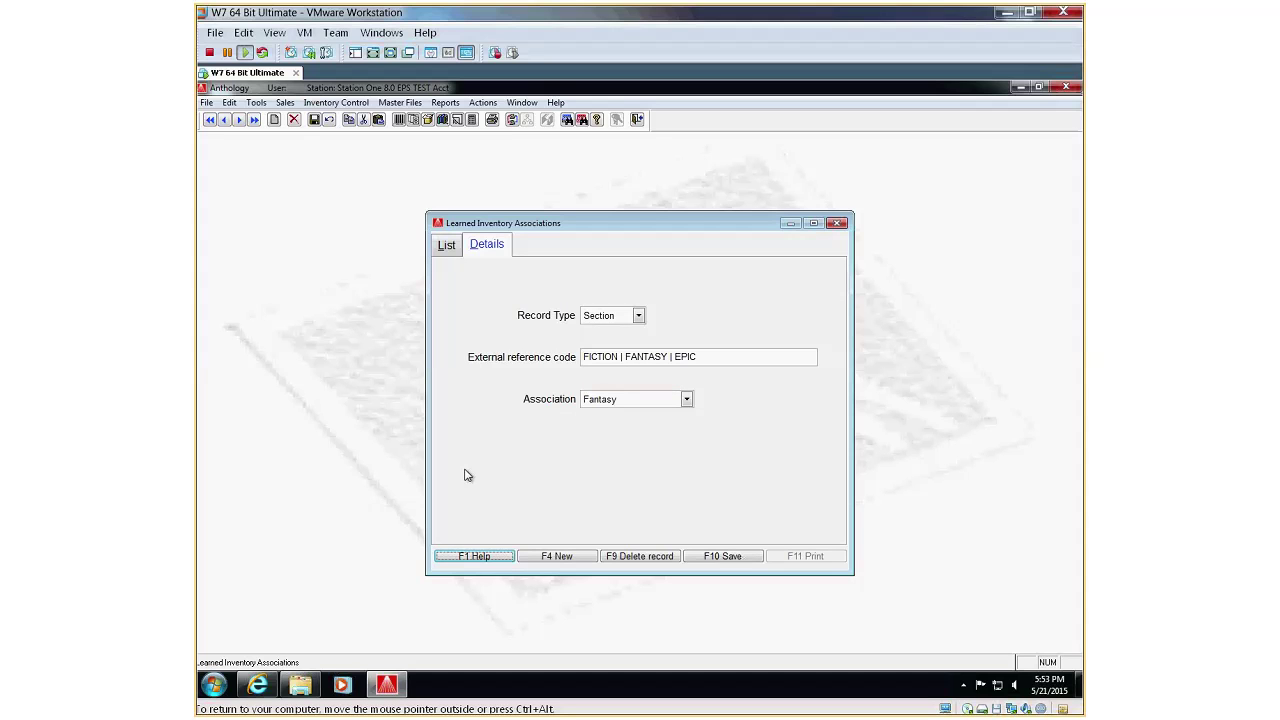
{"action": "left_click", "coordinate": [721, 558]}
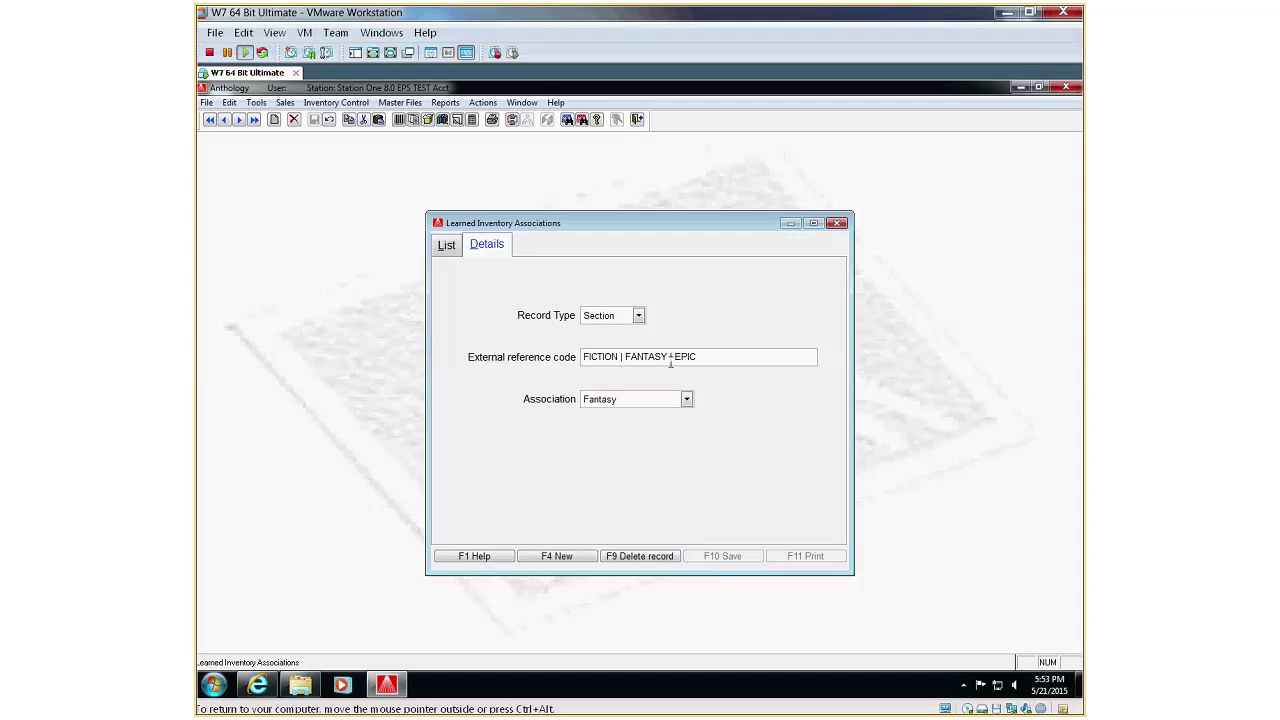
- Highlight the record's external reference code, return to the associations list and close the Learned Inventory Associations window
{"action": "left_click", "coordinate": [717, 352]}
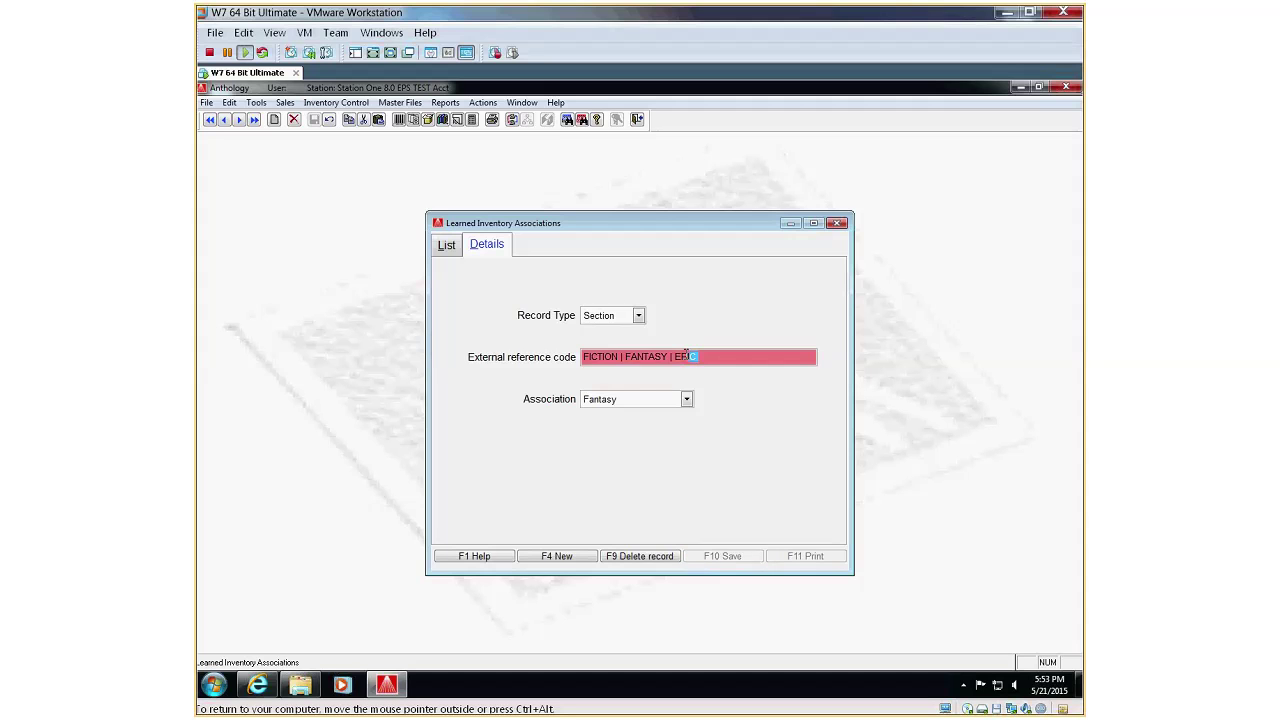
{"action": "left_click_drag", "start_coordinate": [686, 353], "coordinate": [614, 350]}
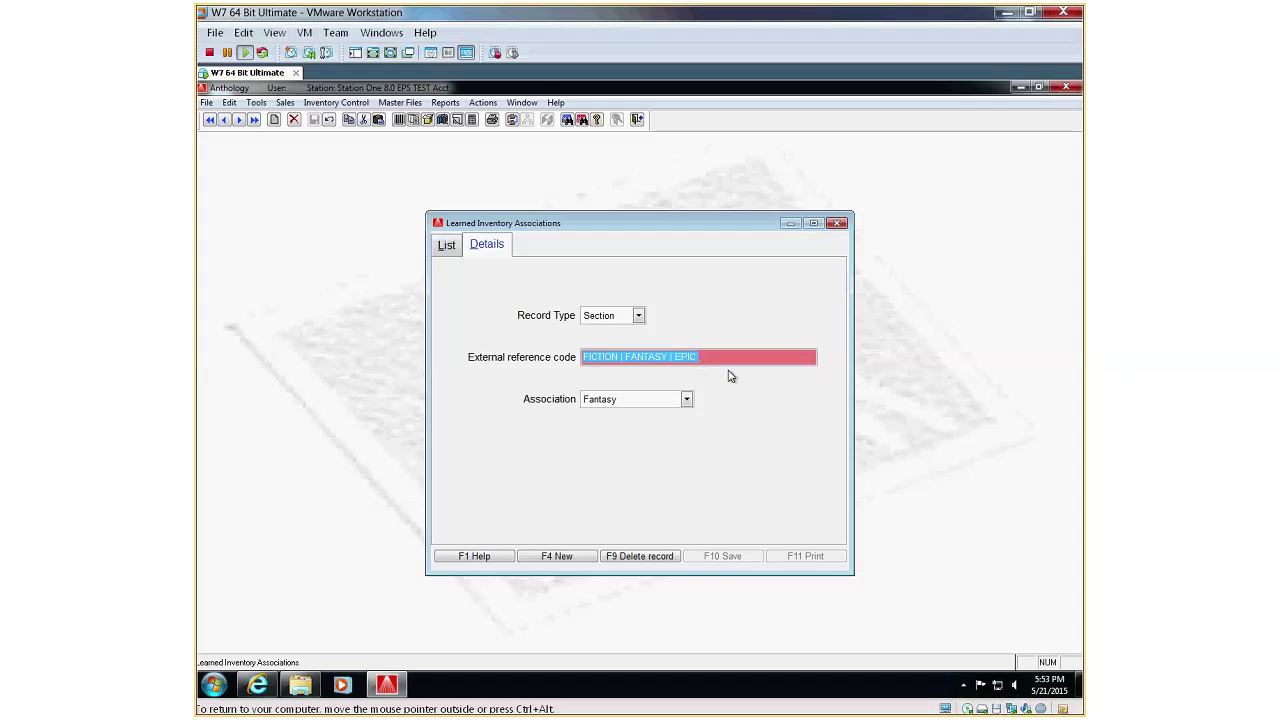
{"action": "left_click", "coordinate": [446, 250]}
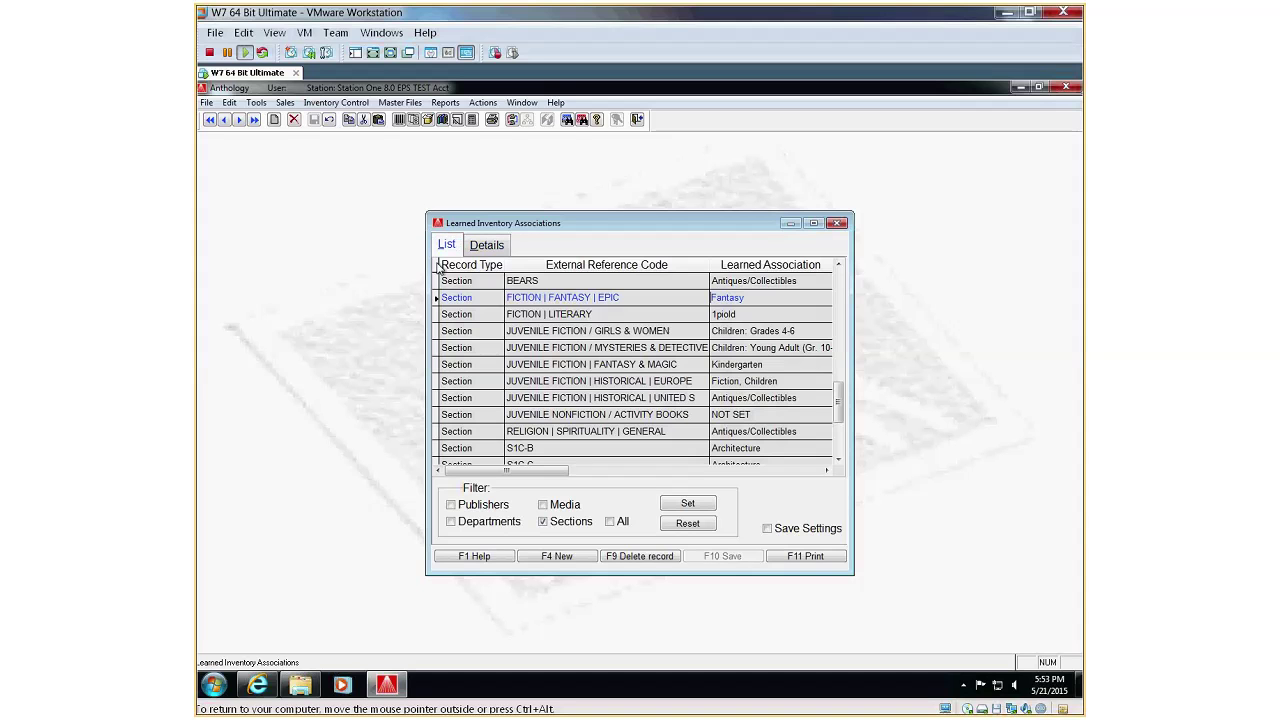
{"action": "left_click", "coordinate": [838, 223]}
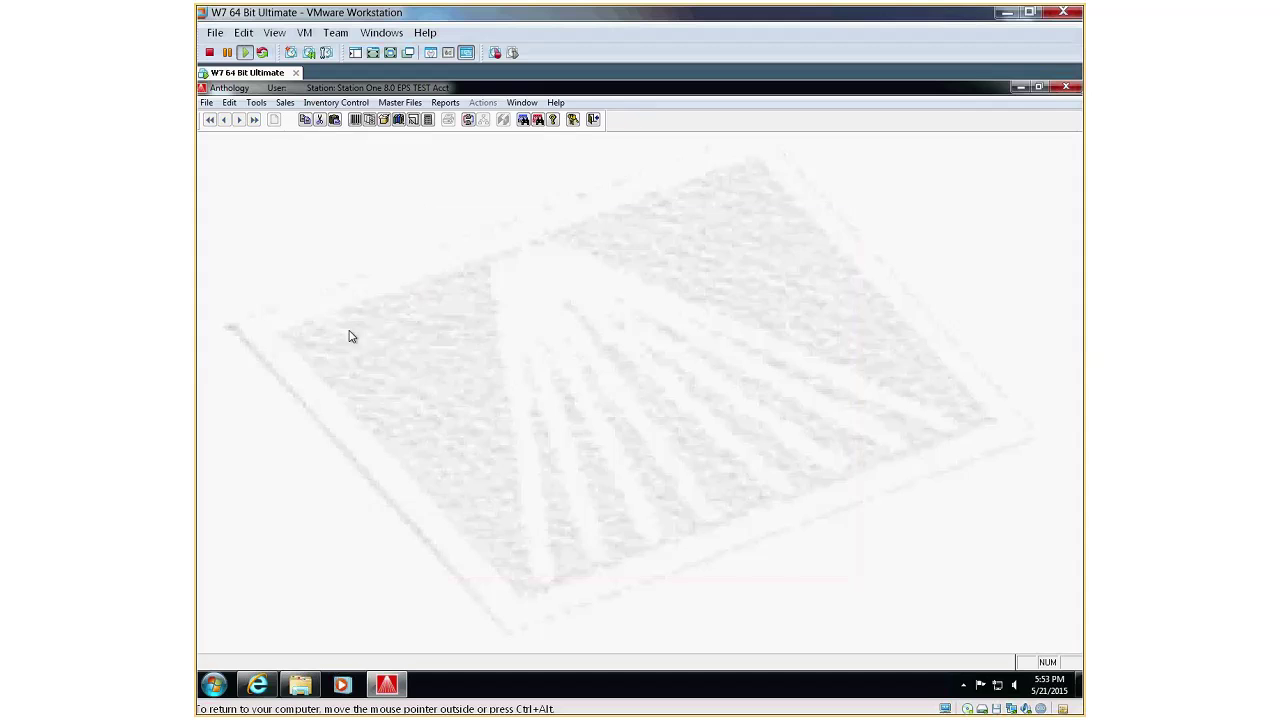
- Open Help on the Web in the browser, then minimize the browser to return to Anthology
{"action": "left_click", "coordinate": [558, 104]}
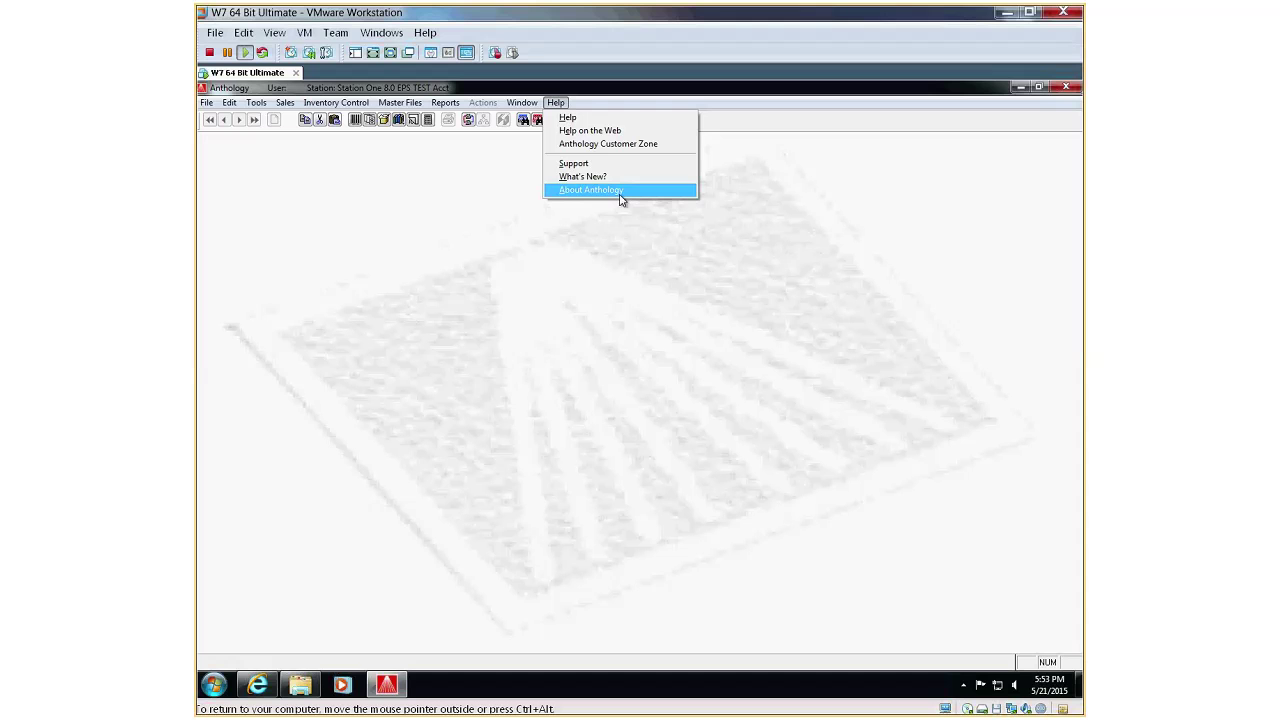
{"action": "left_click", "coordinate": [632, 131]}
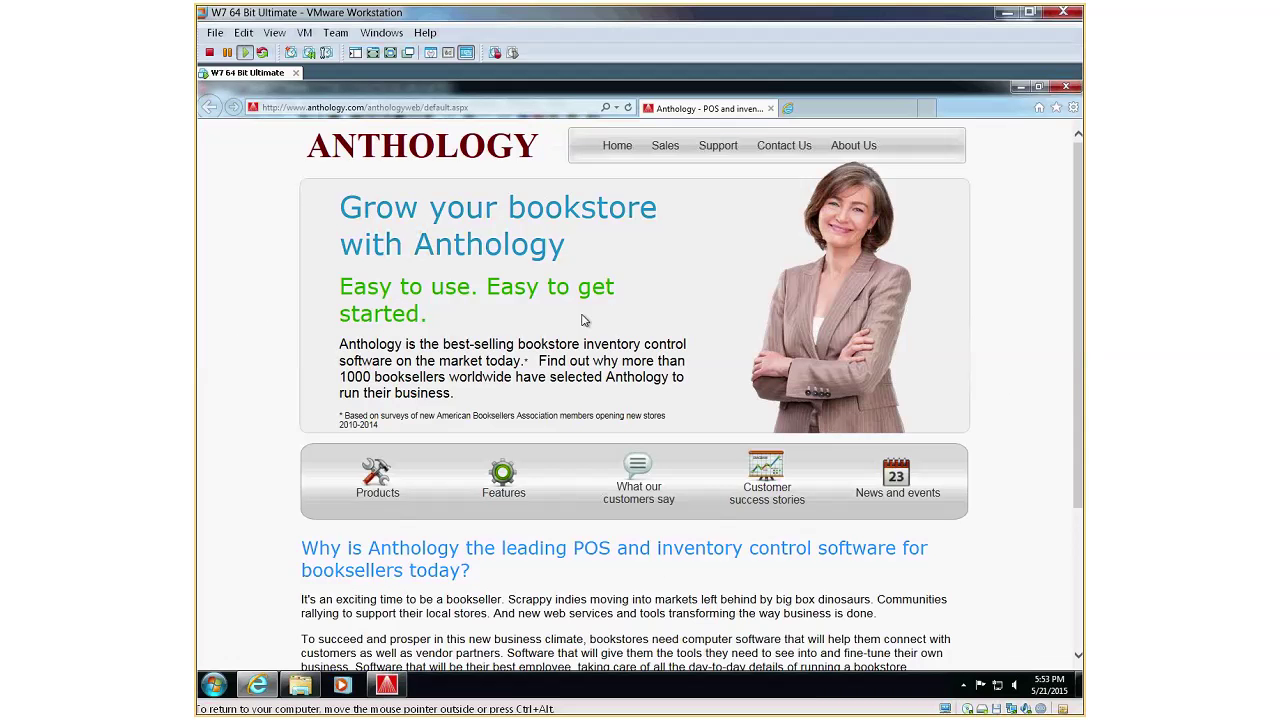
{"action": "left_click", "coordinate": [1019, 89]}
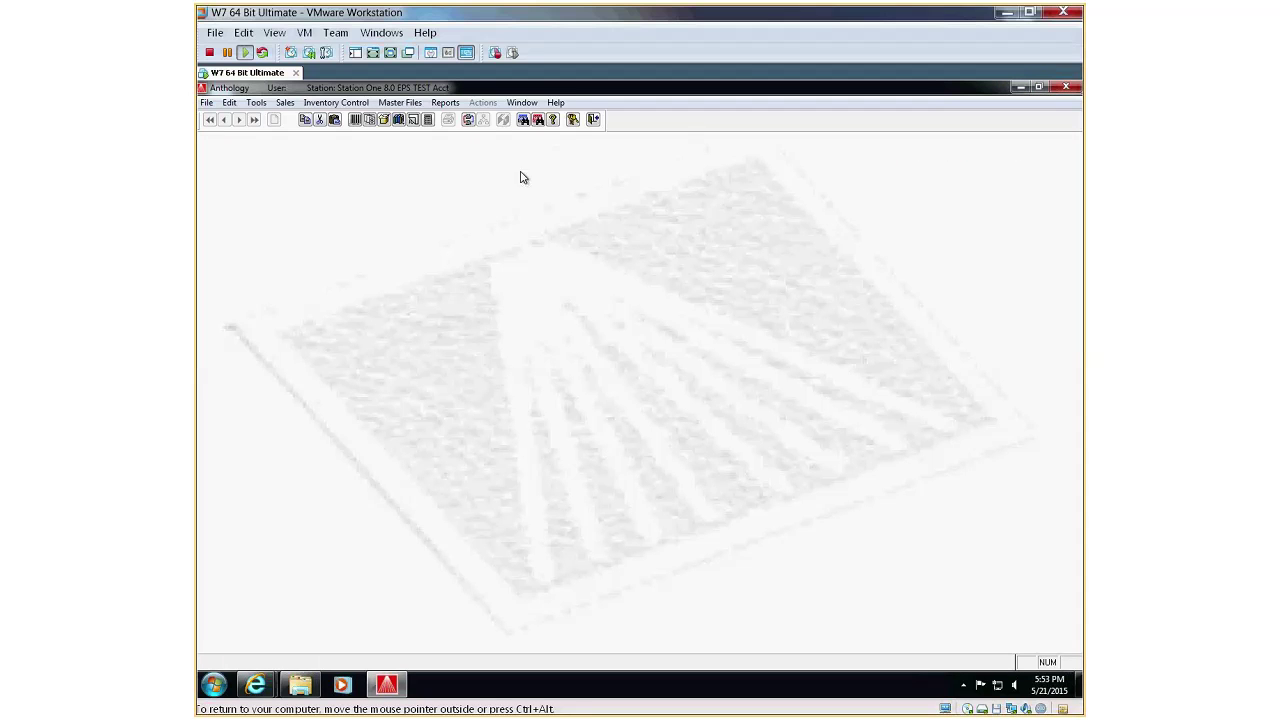